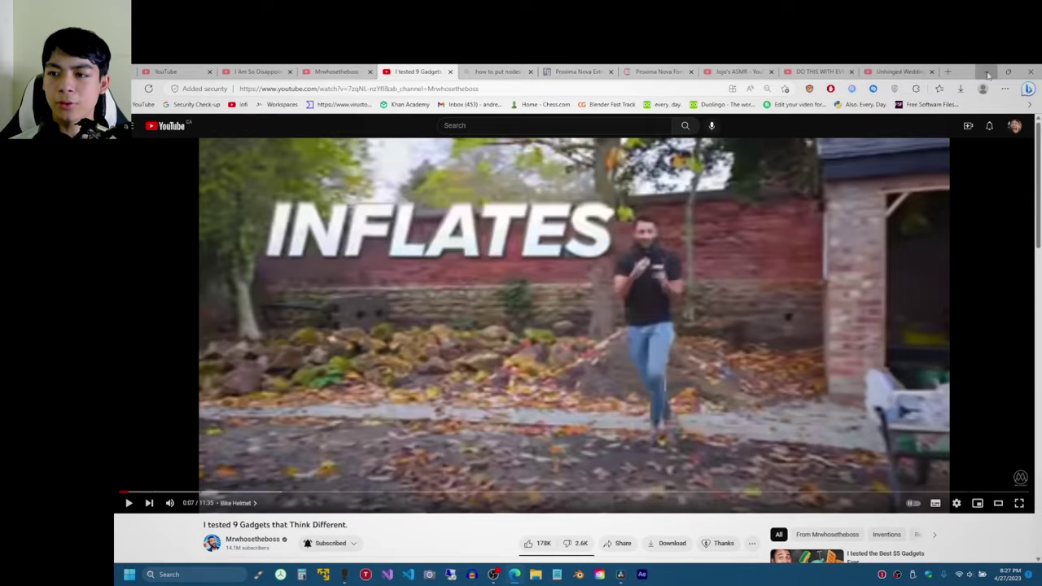
Switch to DaVinci Resolve and add a Text+ title on the track above the video clip at the timeline's start
{"action": "left_click", "coordinate": [988, 74]}
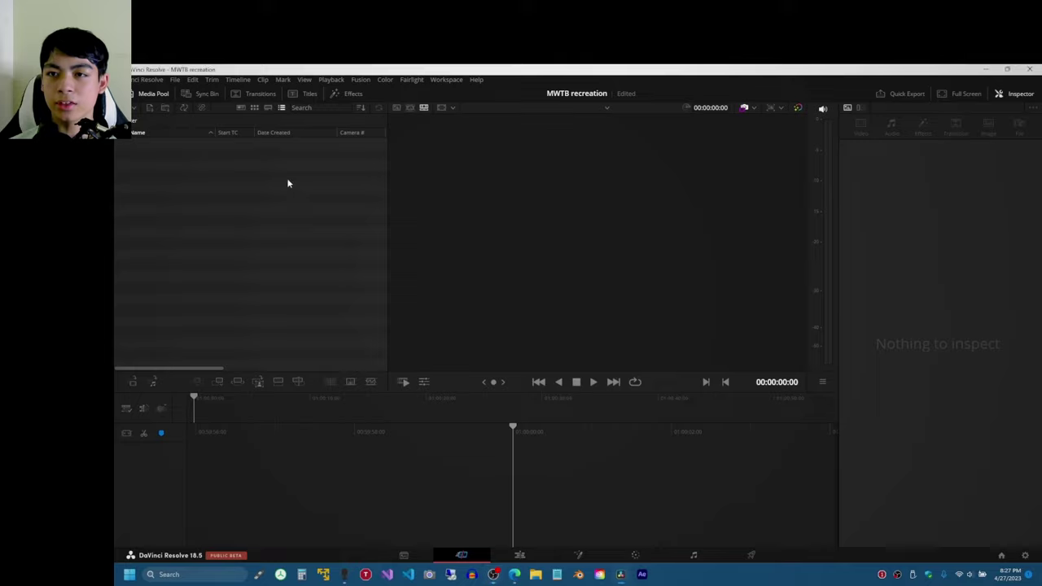
{"action": "left_click", "coordinate": [305, 94]}
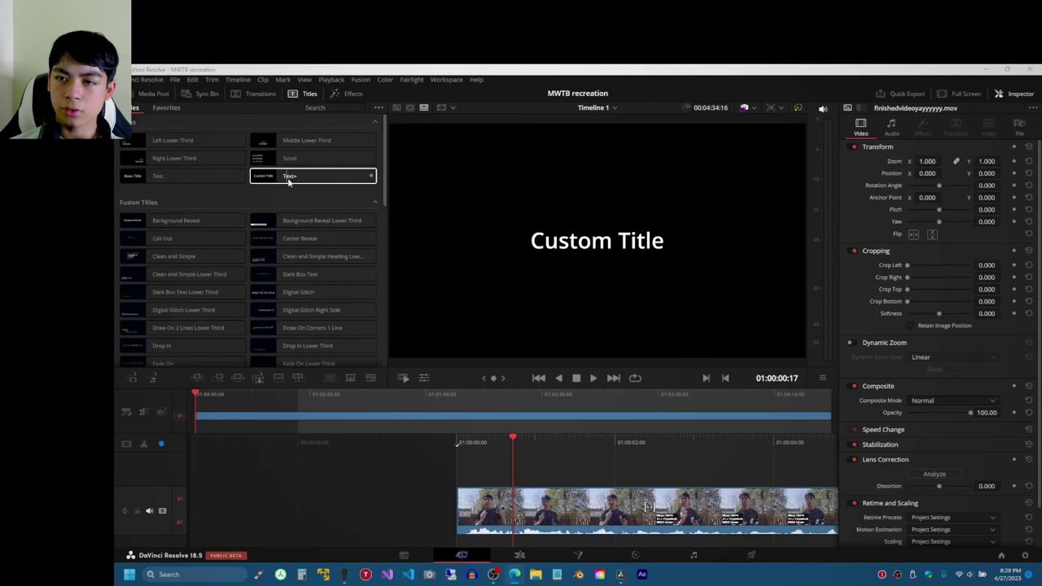
{"action": "left_click_drag", "start_coordinate": [314, 176], "coordinate": [526, 469]}
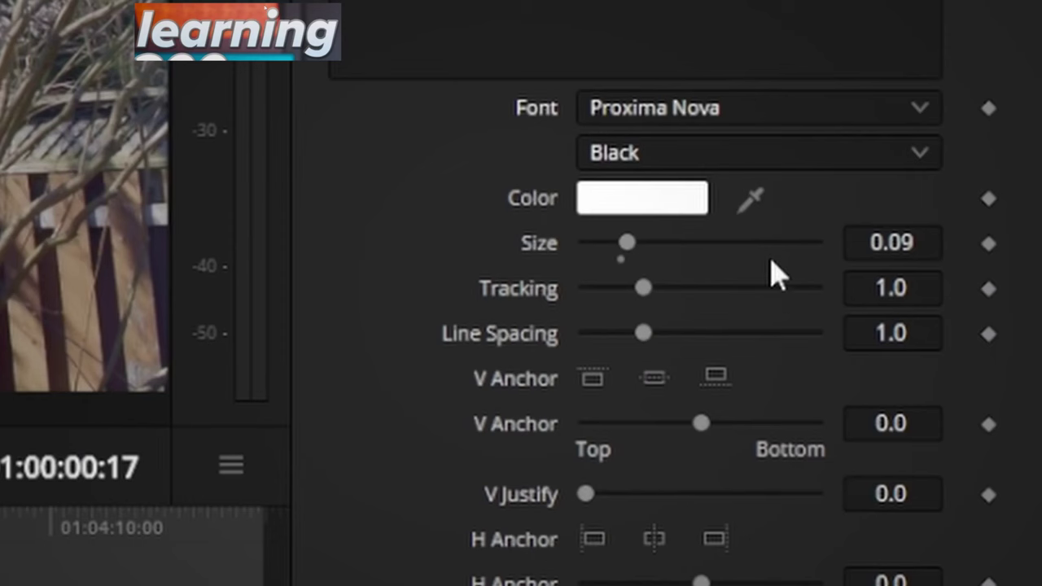
Set the "learning" title's font style to Extrabold and shear its characters by -0.2 in X
{"action": "left_click", "coordinate": [712, 156]}
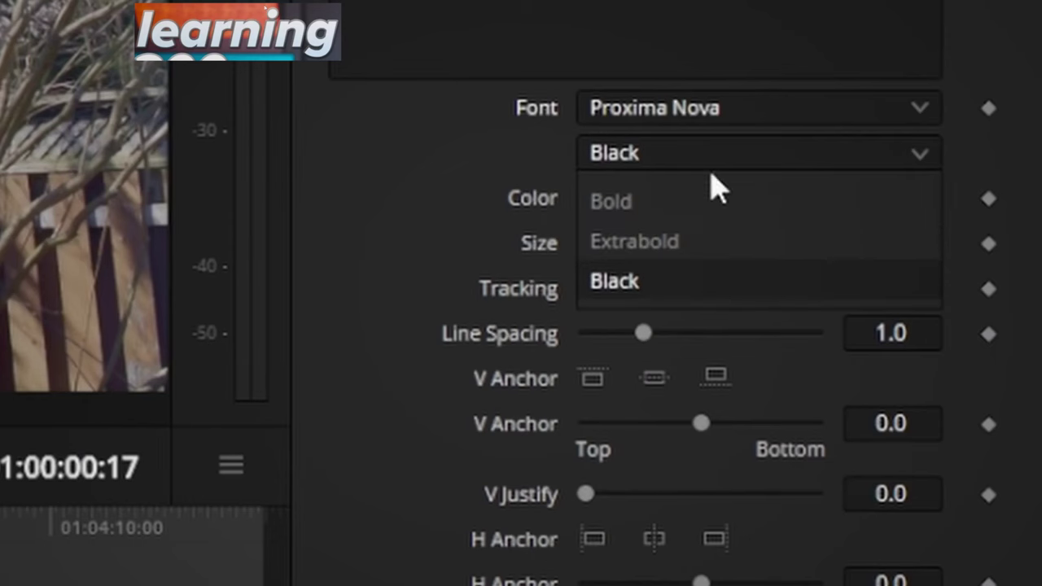
{"action": "left_click", "coordinate": [665, 244]}
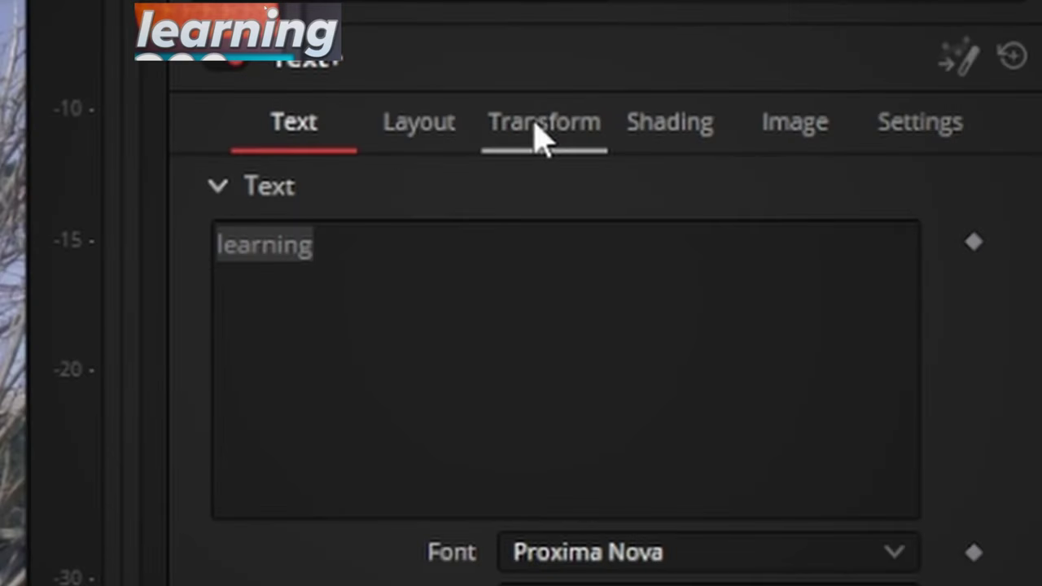
{"action": "left_click", "coordinate": [925, 183]}
{"action": "left_click", "coordinate": [219, 534]}
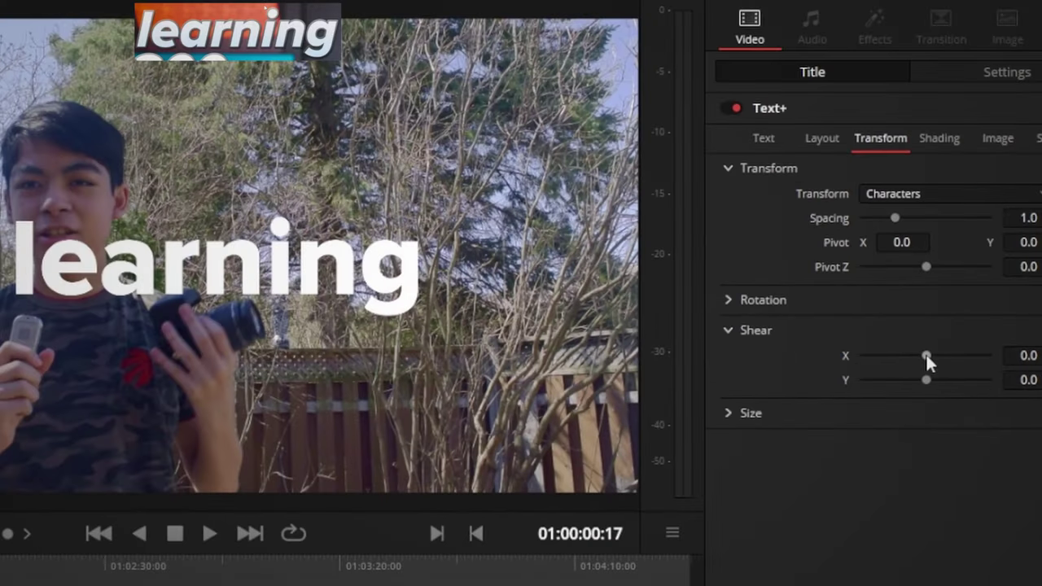
{"action": "left_click_drag", "start_coordinate": [927, 354], "coordinate": [914, 358]}
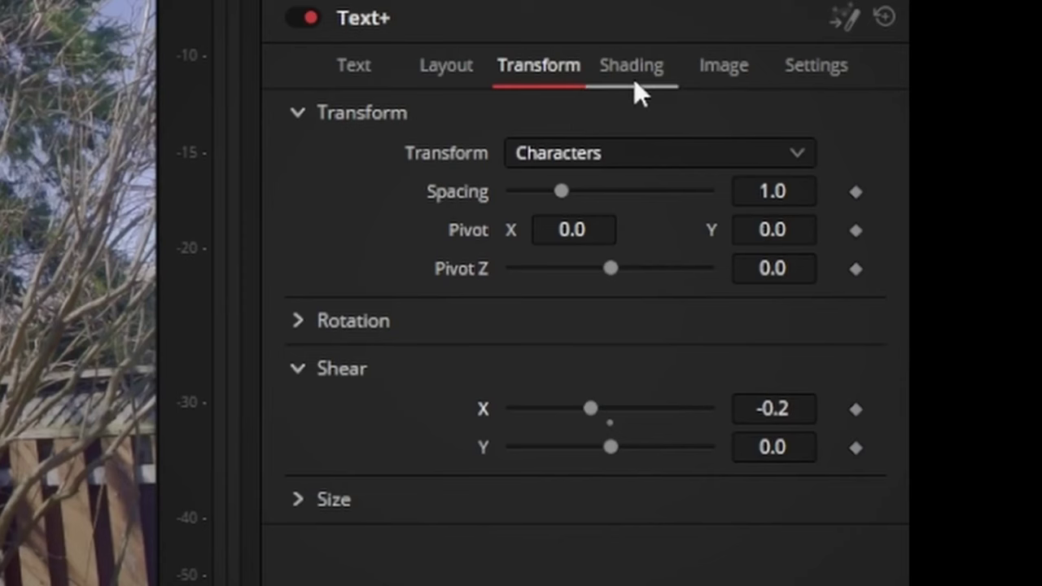
Set the title's first shading element to Solid blending and change its fill type to Gradient
{"action": "left_click", "coordinate": [634, 80]}
{"action": "left_click", "coordinate": [582, 407]}
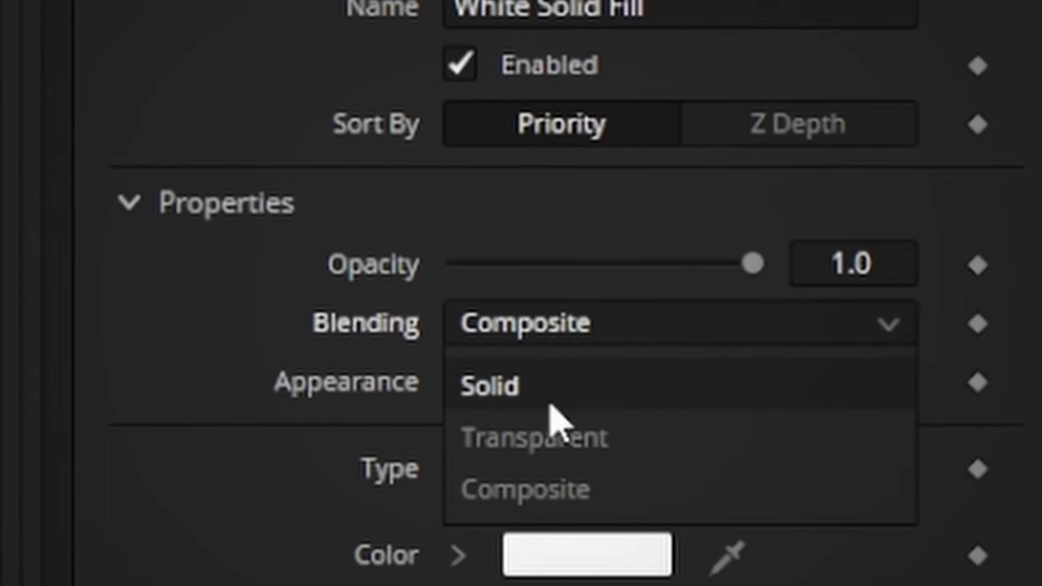
{"action": "left_click", "coordinate": [582, 453]}
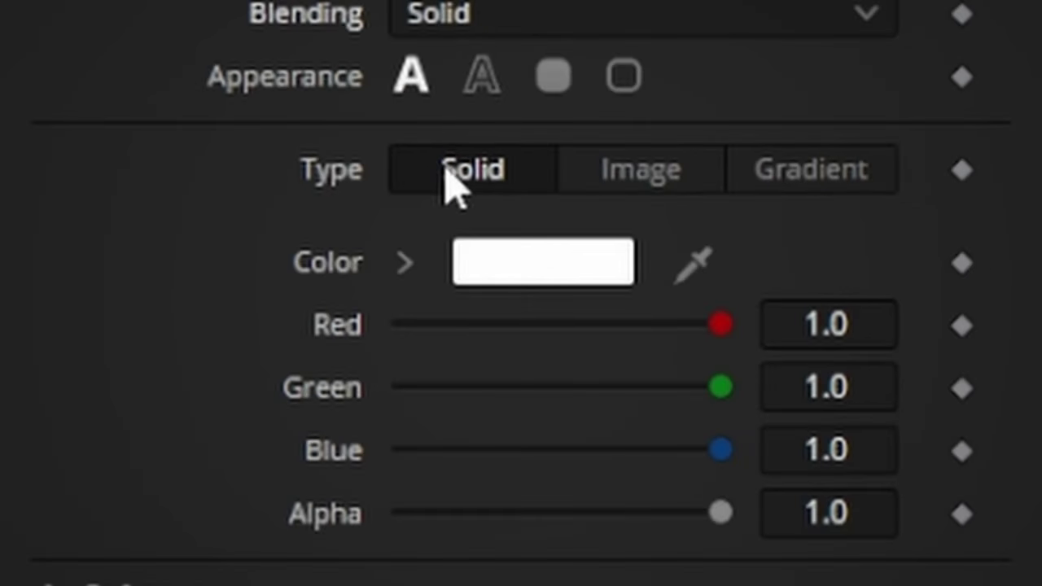
{"action": "left_click", "coordinate": [842, 188]}
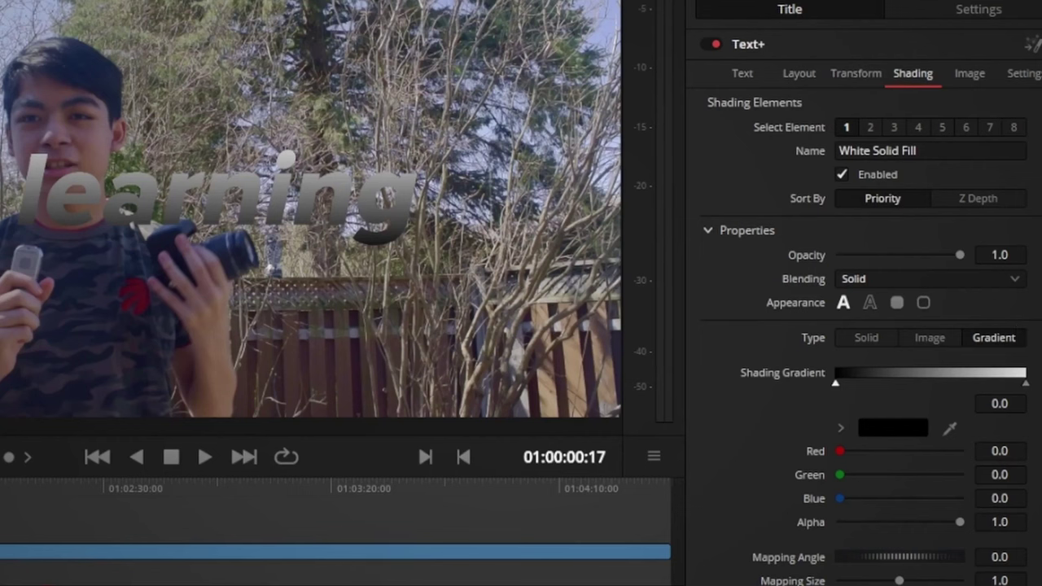
Set the fill gradient's start colour to #d9ebfd and its end colour to near-white with RGB 0.972549, 0.980392, 0.996078
{"action": "left_click", "coordinate": [893, 428]}
{"action": "left_click", "coordinate": [242, 335]}
{"action": "left_click_drag", "start_coordinate": [386, 359], "coordinate": [387, 174]}
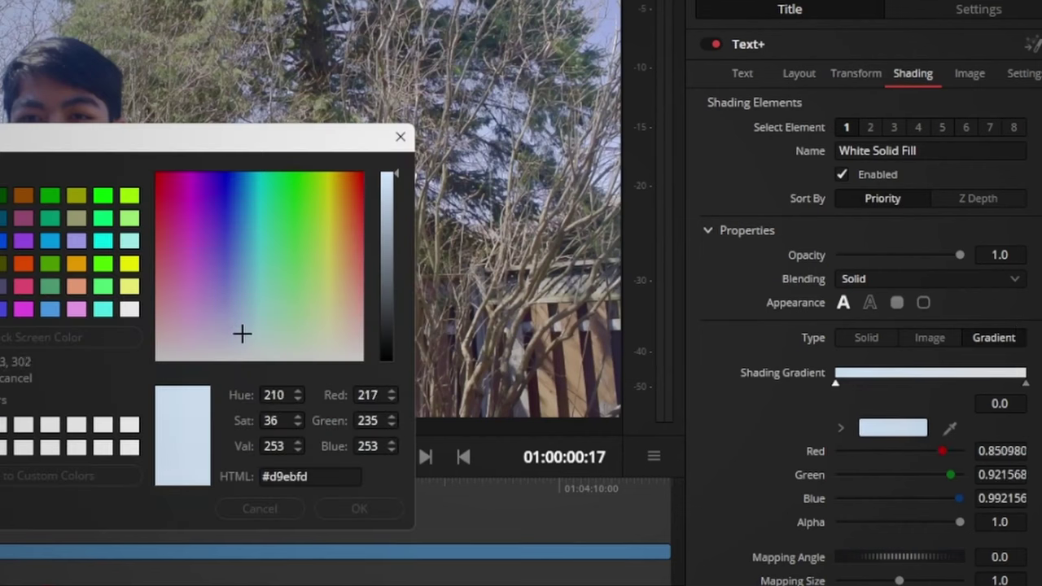
{"action": "left_click", "coordinate": [358, 508]}
{"action": "left_click", "coordinate": [1026, 384]}
{"action": "left_click", "coordinate": [907, 433]}
{"action": "left_click", "coordinate": [237, 355]}
{"action": "left_click", "coordinate": [358, 509]}
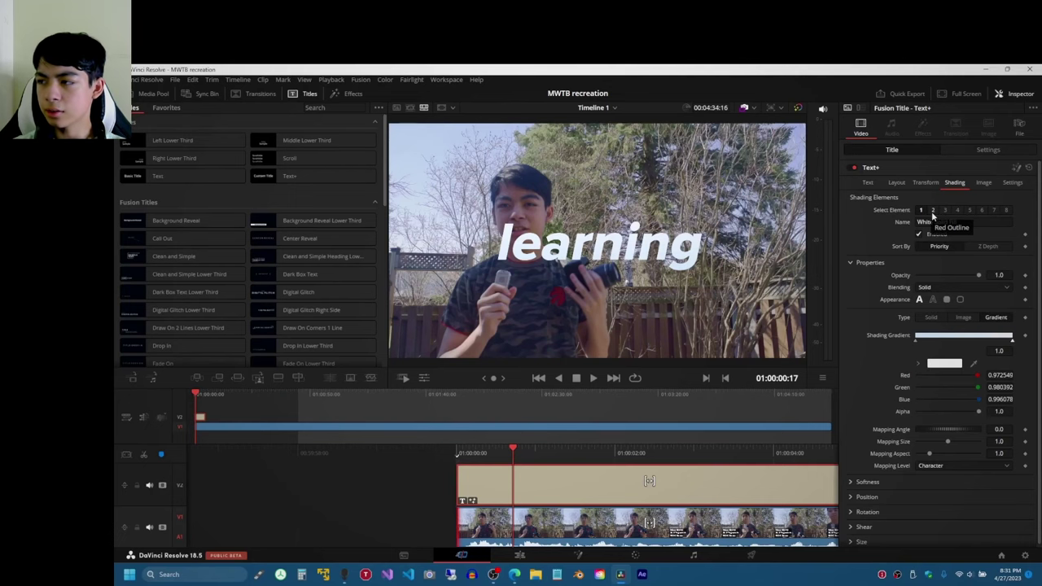
Give the title's outline, shading element 2, a gradient fill and enable shading element 3
{"action": "left_click", "coordinate": [933, 213]}
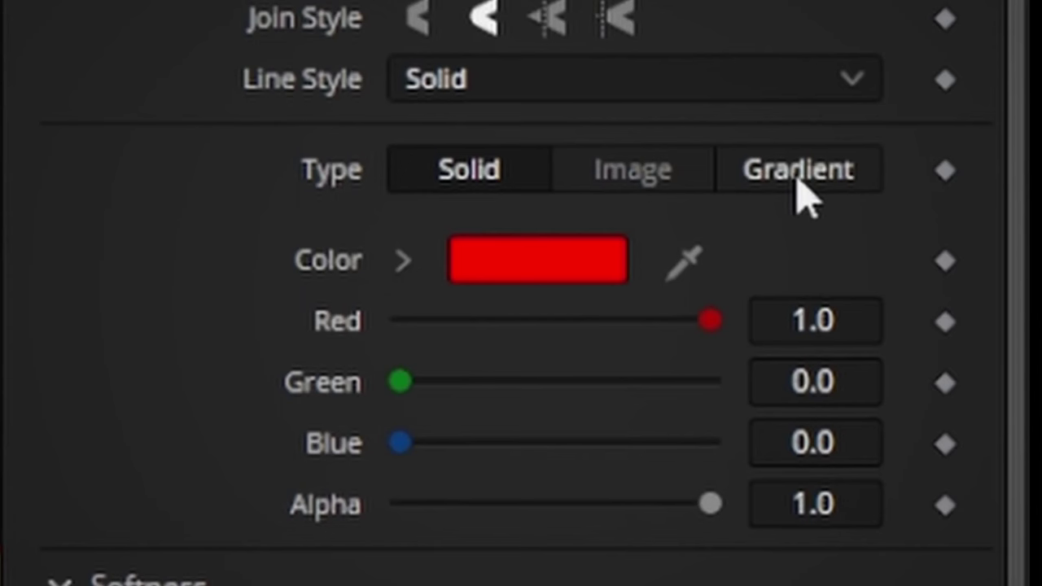
{"action": "left_click", "coordinate": [757, 191]}
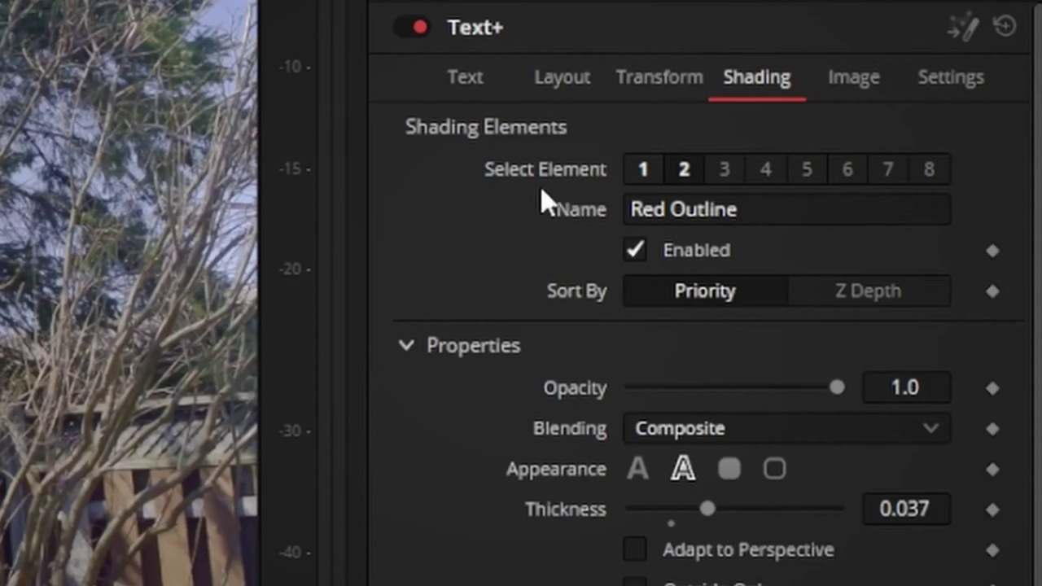
{"action": "left_click", "coordinate": [722, 171]}
{"action": "left_click", "coordinate": [635, 250]}
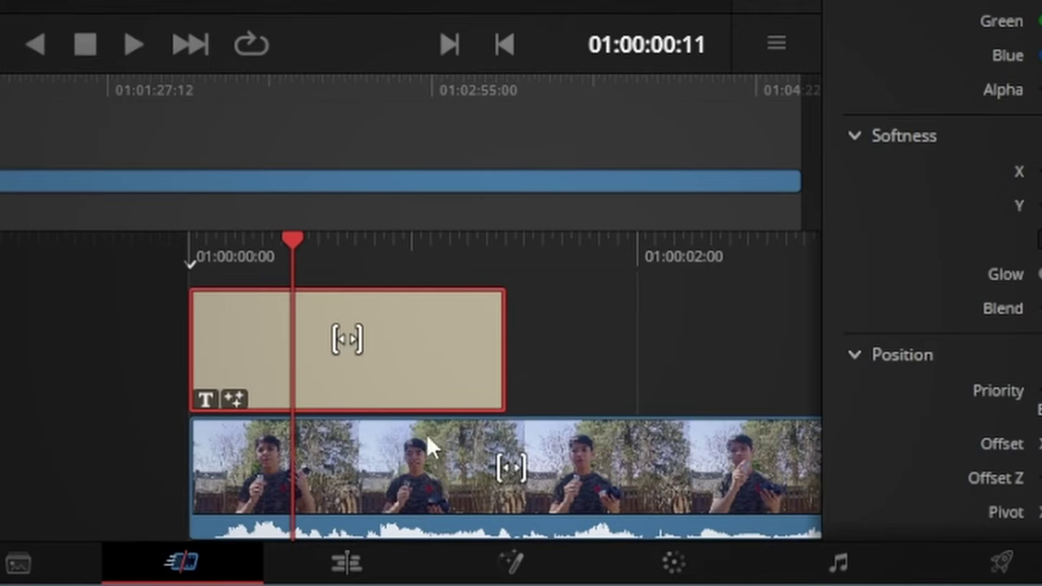
Open the title in Fusion and insert a Transform node between Template and MediaOut1
{"action": "left_click", "coordinate": [728, 554]}
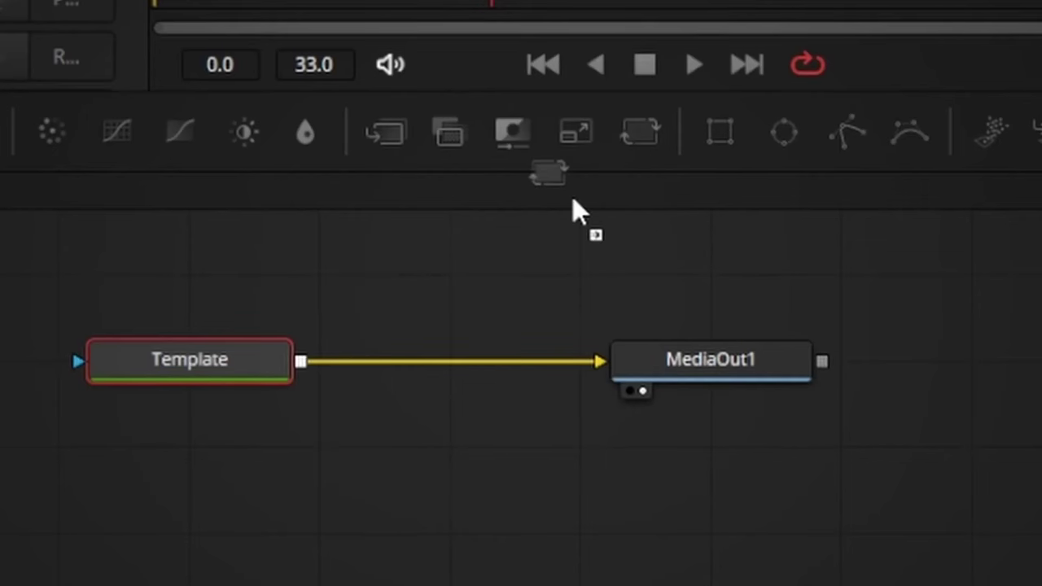
{"action": "left_click_drag", "start_coordinate": [572, 208], "coordinate": [435, 372]}
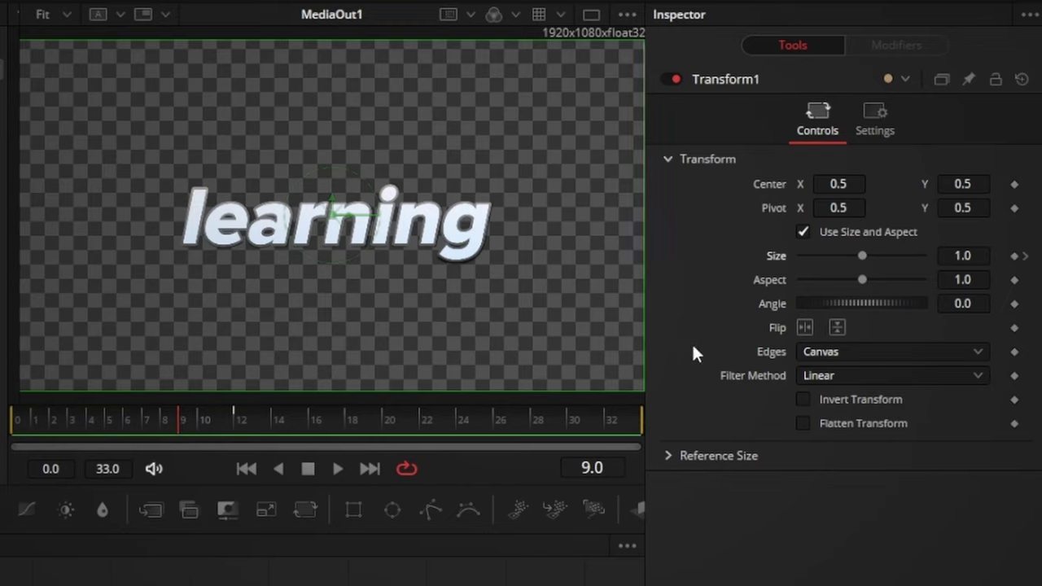
Keyframe the Transform node's Size down to 0 at frame 0 and shift the two later Size keyframes to frames 11 and 13
{"action": "left_click", "coordinate": [21, 430]}
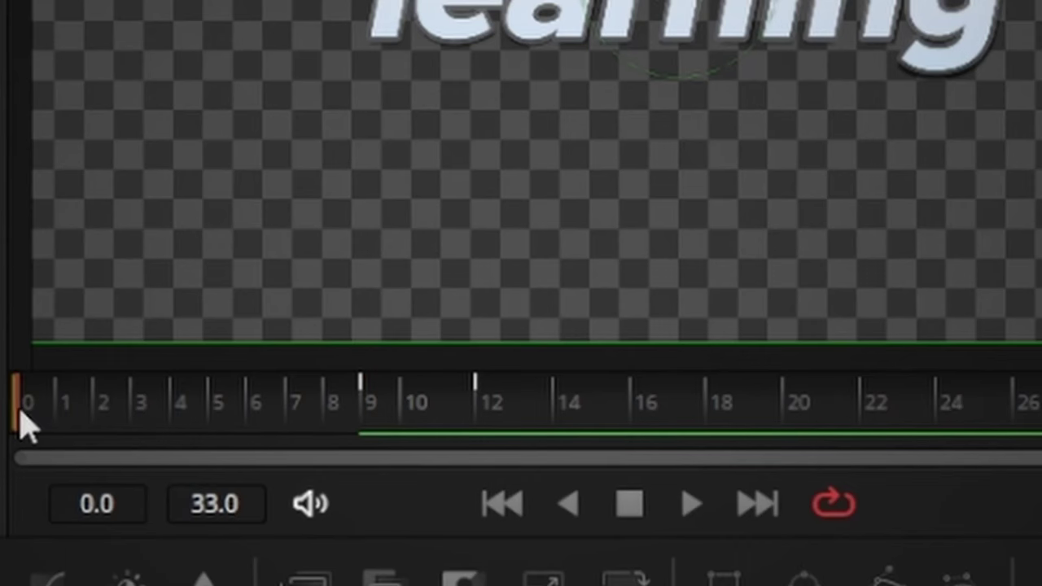
{"action": "left_click_drag", "start_coordinate": [862, 255], "coordinate": [805, 255]}
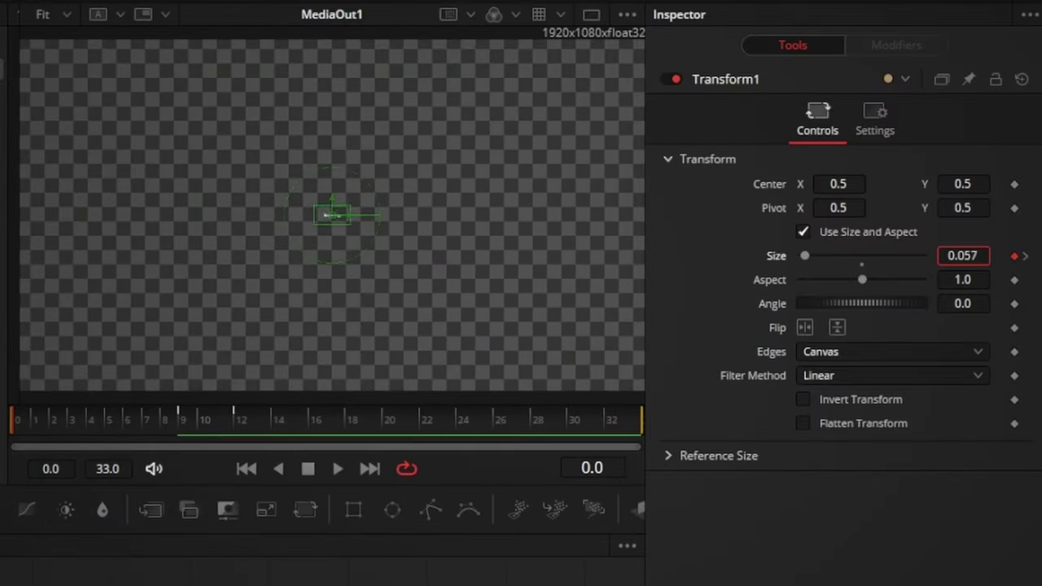
{"action": "left_click_drag", "start_coordinate": [20, 423], "coordinate": [203, 423]}
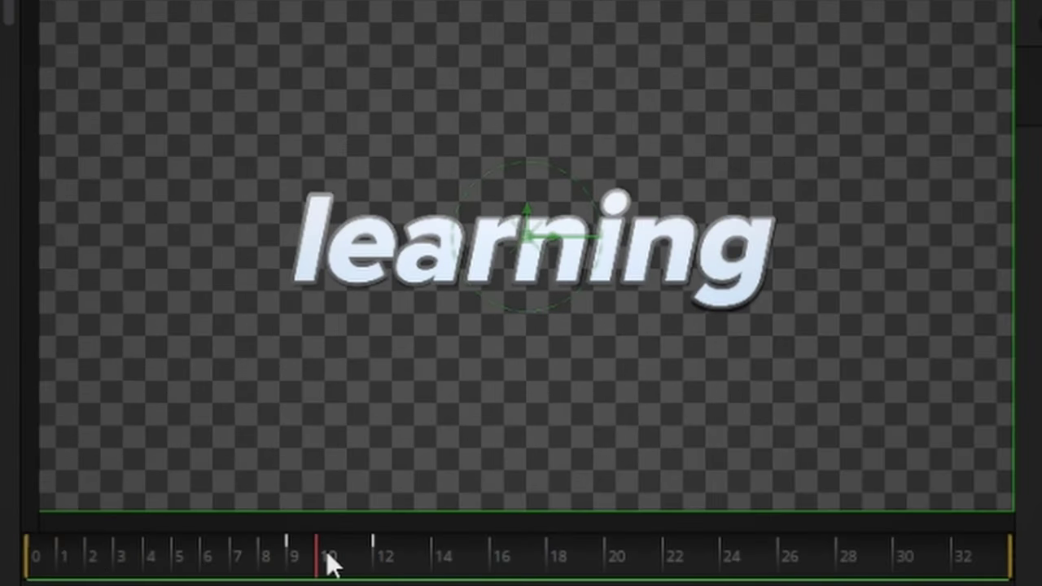
{"action": "left_click_drag", "start_coordinate": [533, 332], "coordinate": [472, 461]}
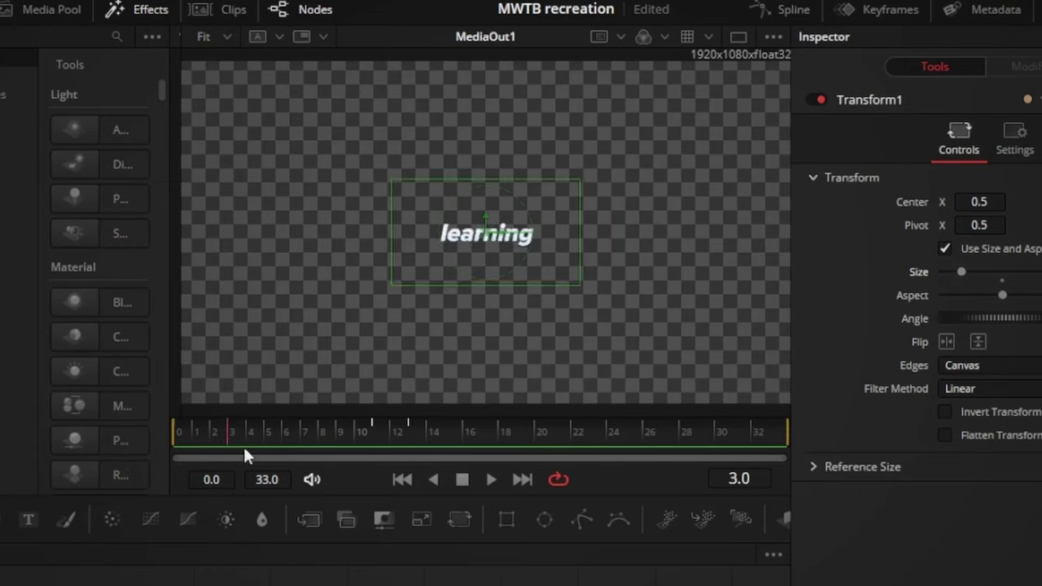
Enable motion blur on the Transform node and raise its quality
{"action": "left_click", "coordinate": [1013, 148]}
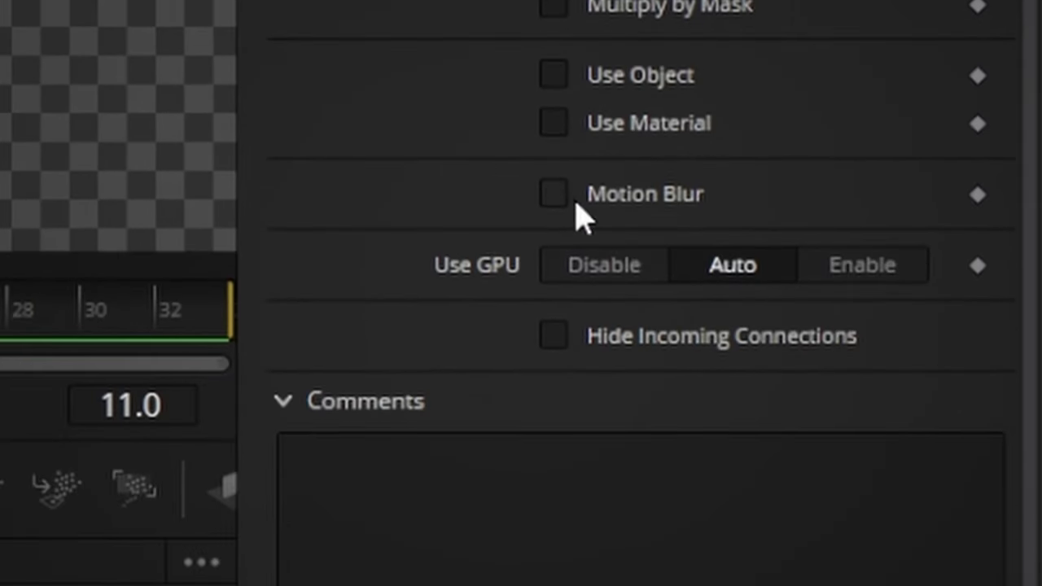
{"action": "left_click", "coordinate": [554, 194]}
{"action": "left_click_drag", "start_coordinate": [625, 237], "coordinate": [661, 227]}
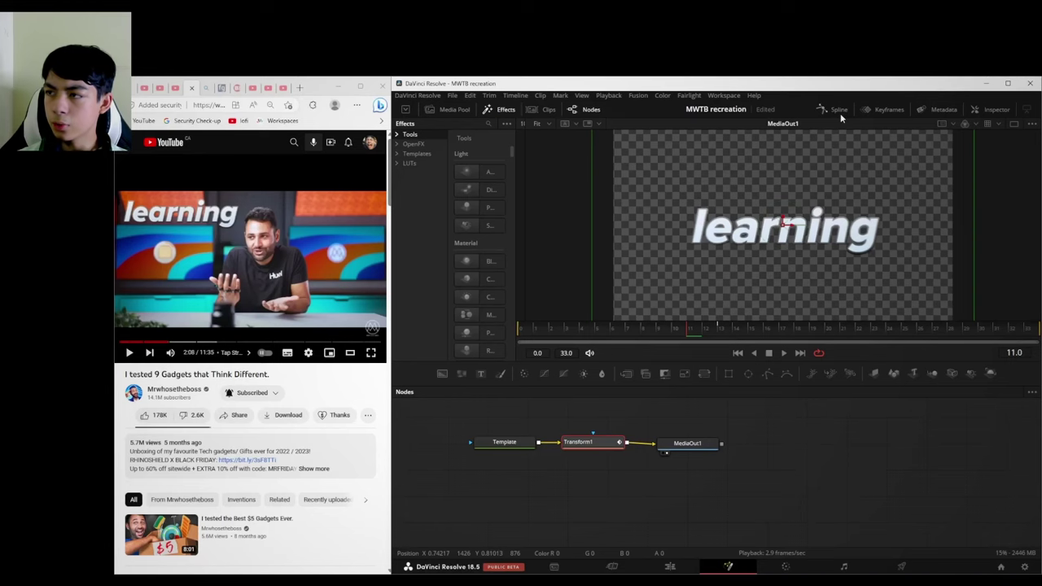
Open the Spline editor and show Transform1's Size curve fitted to the view
{"action": "left_click", "coordinate": [832, 113]}
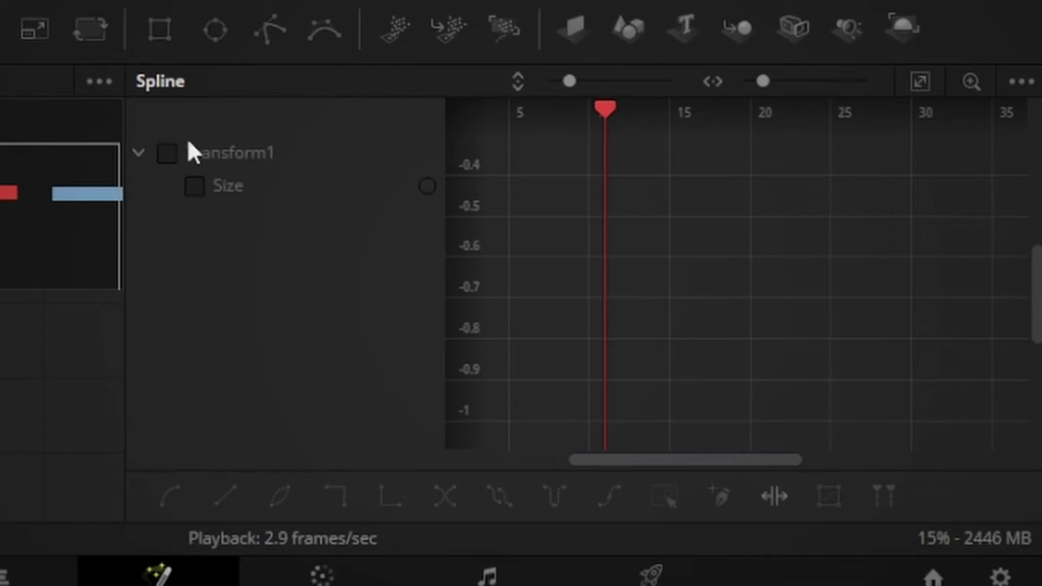
{"action": "left_click", "coordinate": [167, 151]}
{"action": "left_click", "coordinate": [920, 80]}
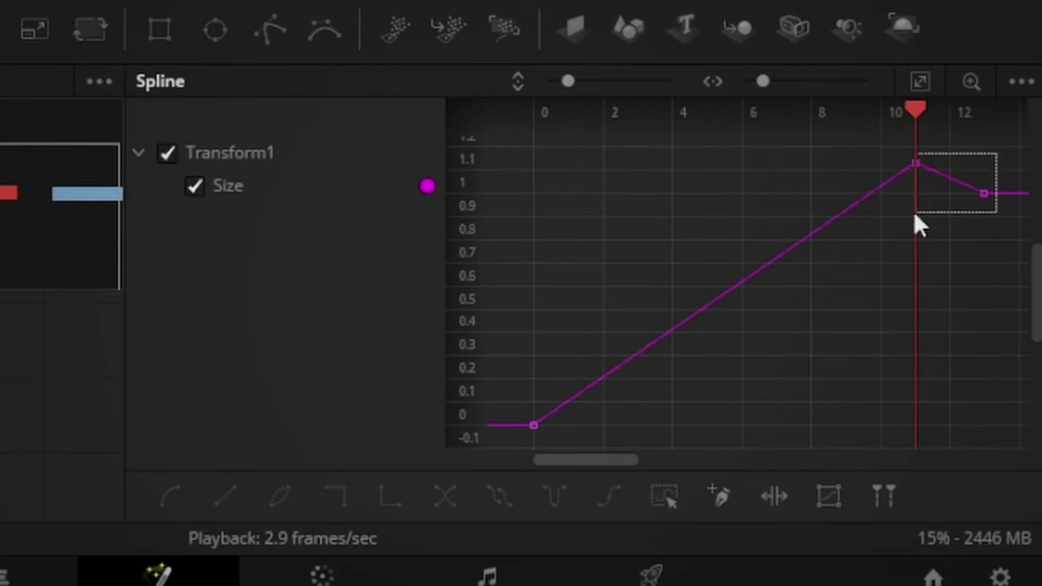
Select the Size keyframes and reshape the curve handles so the growth from frame 0 eases into the peak at frame 11
{"action": "left_click_drag", "start_coordinate": [680, 495], "coordinate": [721, 508]}
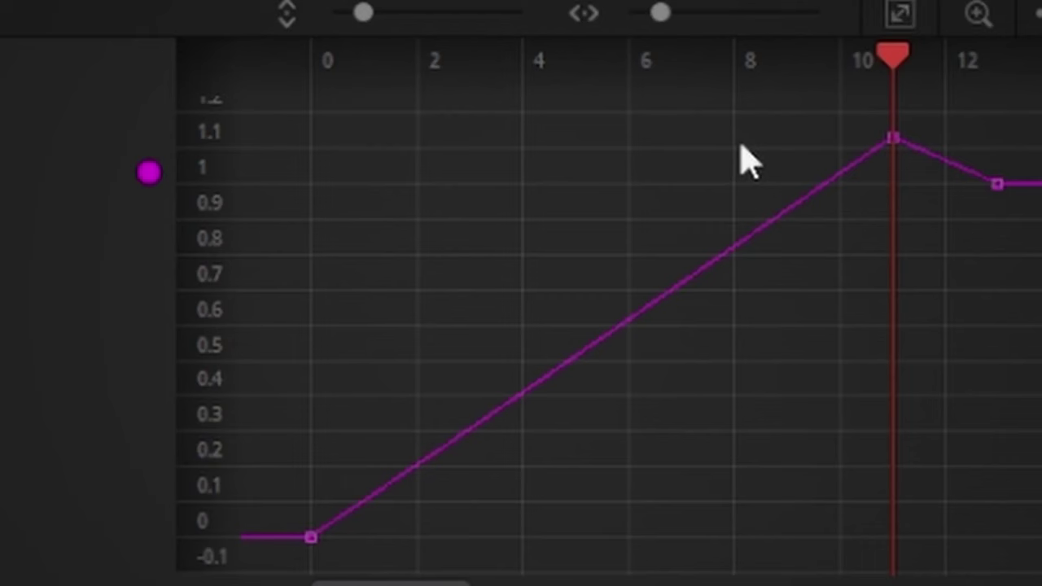
{"action": "left_click_drag", "start_coordinate": [941, 150], "coordinate": [277, 569]}
{"action": "left_click_drag", "start_coordinate": [485, 420], "coordinate": [295, 245]}
{"action": "left_click_drag", "start_coordinate": [697, 271], "coordinate": [638, 147]}
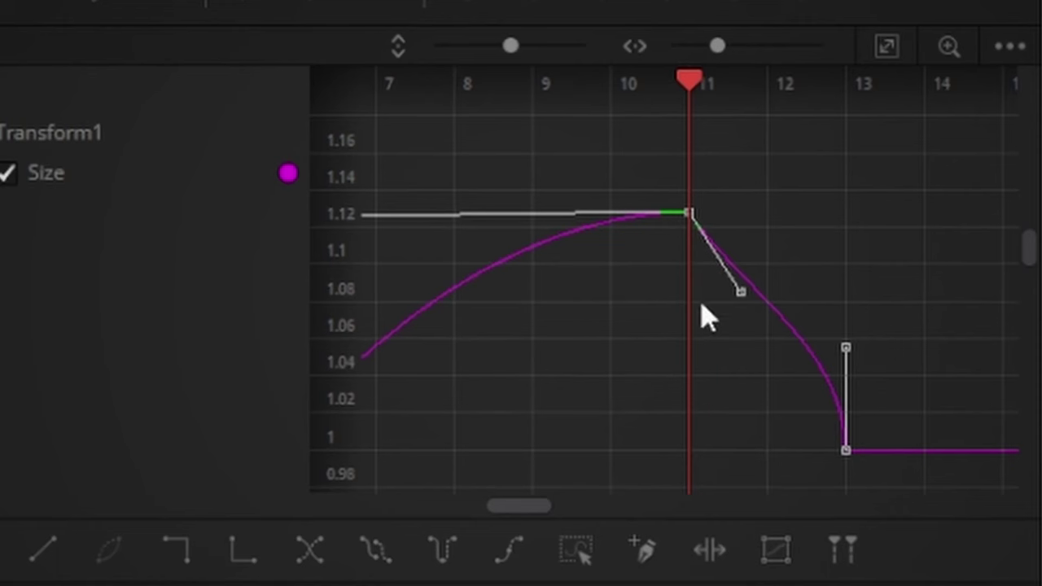
Level the peak keyframe's outgoing handle and adjust the handles between frames 11 and 13 to ease the Size settling
{"action": "left_click_drag", "start_coordinate": [731, 306], "coordinate": [744, 282]}
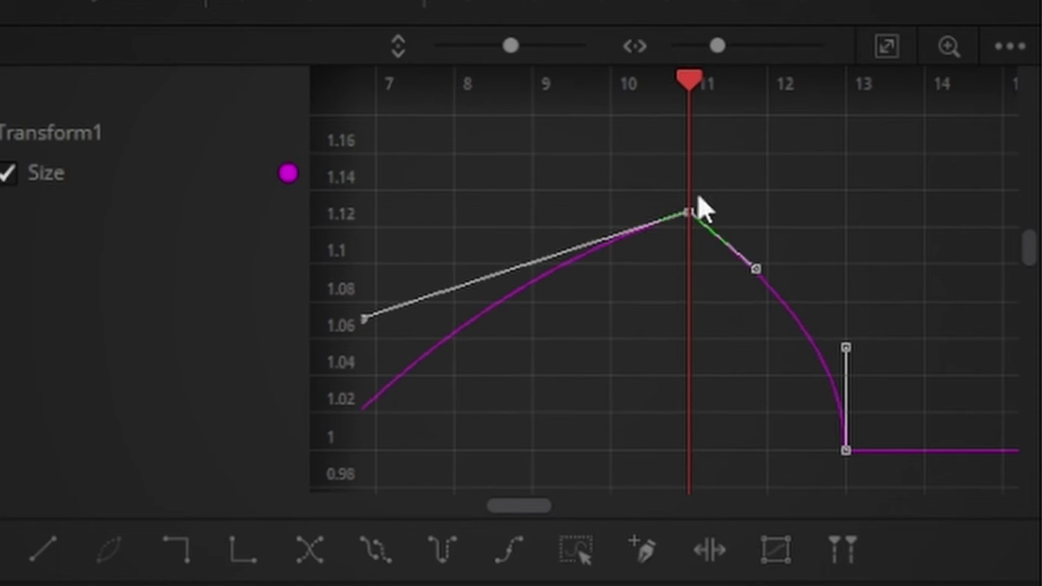
{"action": "key", "text": "ctrl+z"}
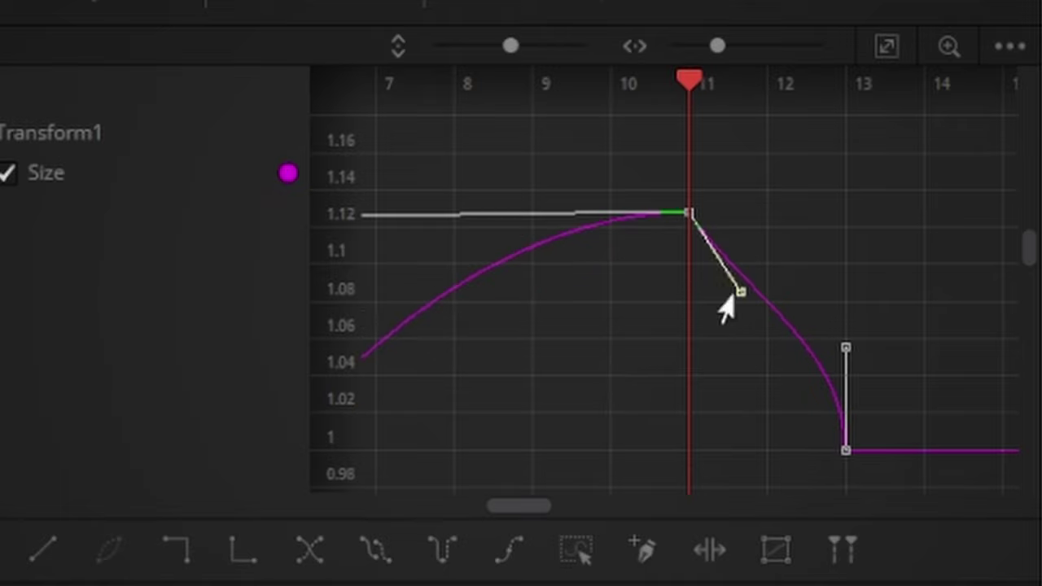
{"action": "left_click_drag", "start_coordinate": [728, 299], "coordinate": [767, 221]}
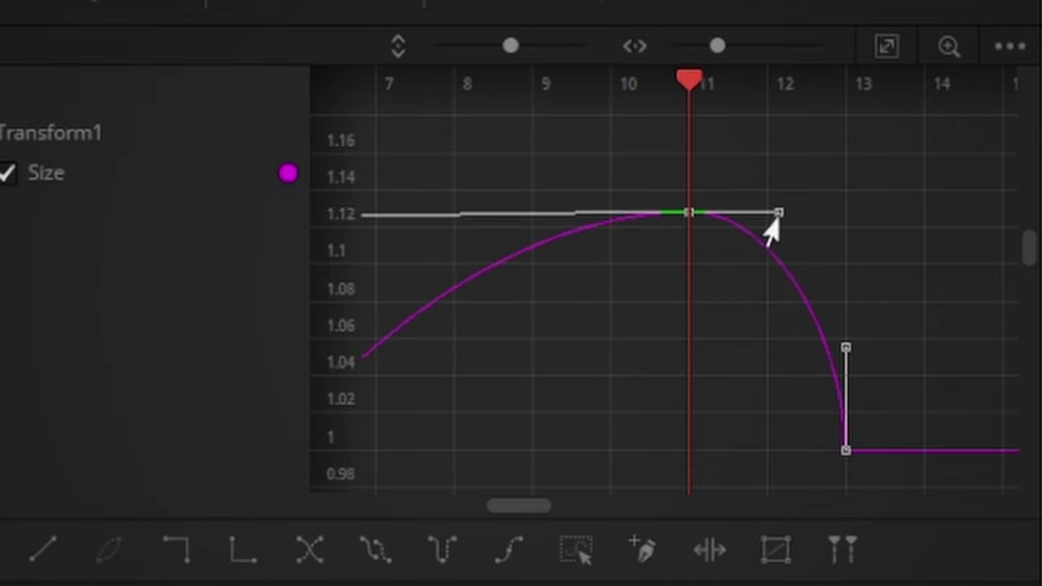
{"action": "scroll", "coordinate": [554, 206], "scroll_direction": "left", "scroll_amount": 3}
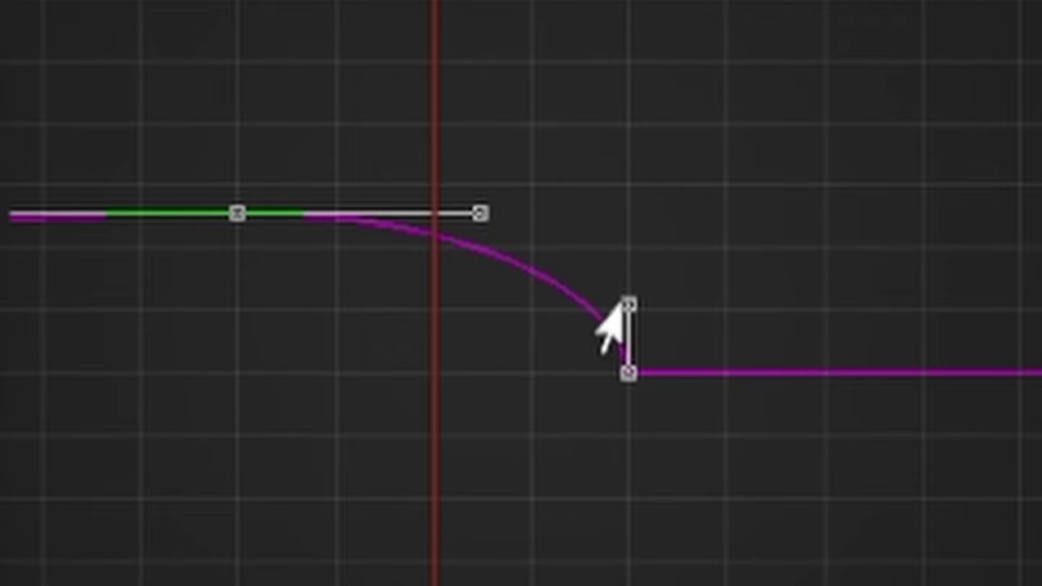
{"action": "left_click_drag", "start_coordinate": [626, 305], "coordinate": [413, 366]}
{"action": "left_click_drag", "start_coordinate": [481, 214], "coordinate": [404, 213]}
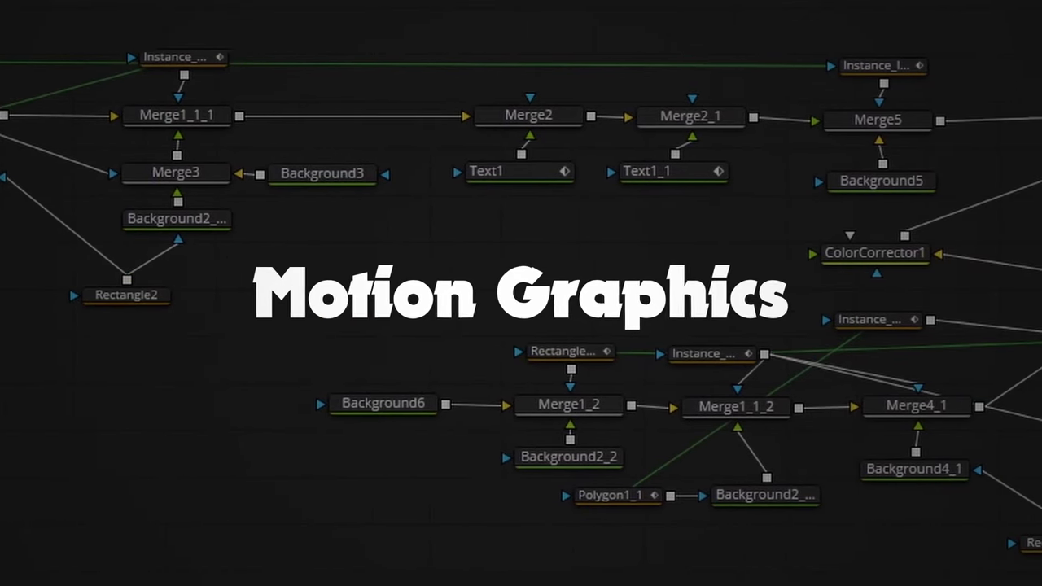
Add a Fusion Composition on the track above the video, starting about 3 seconds into the timeline
{"action": "left_click_drag", "start_coordinate": [1041, 540], "coordinate": [625, 549]}
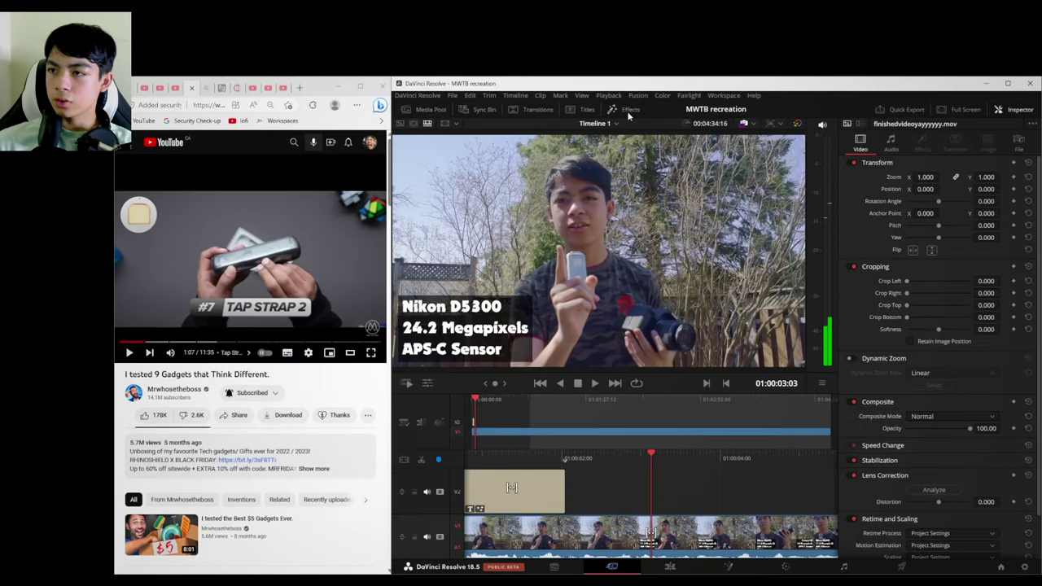
{"action": "left_click", "coordinate": [629, 111]}
{"action": "left_click", "coordinate": [480, 124]}
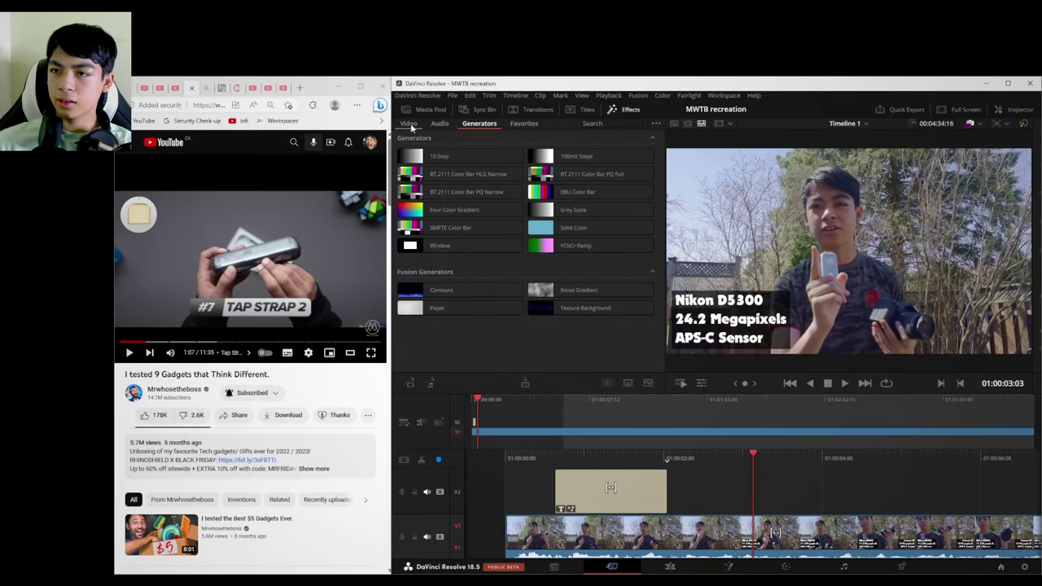
{"action": "left_click", "coordinate": [410, 125]}
{"action": "left_click_drag", "start_coordinate": [585, 157], "coordinate": [733, 487]}
{"action": "left_click_drag", "start_coordinate": [807, 464], "coordinate": [797, 463]}
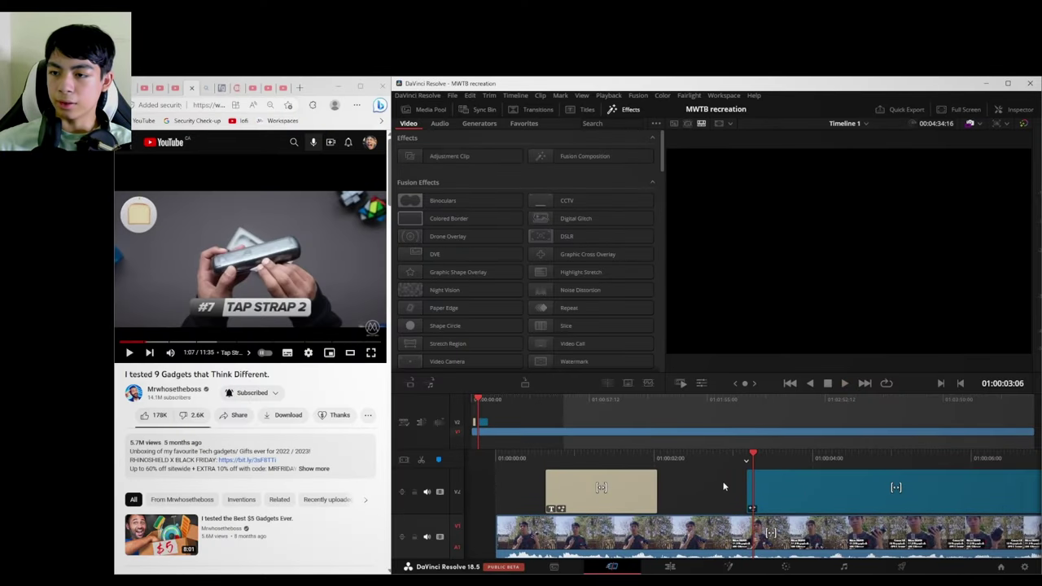
Open the composition in Fusion, add a Background node and connect it to MediaOut1
{"action": "left_click", "coordinate": [728, 565]}
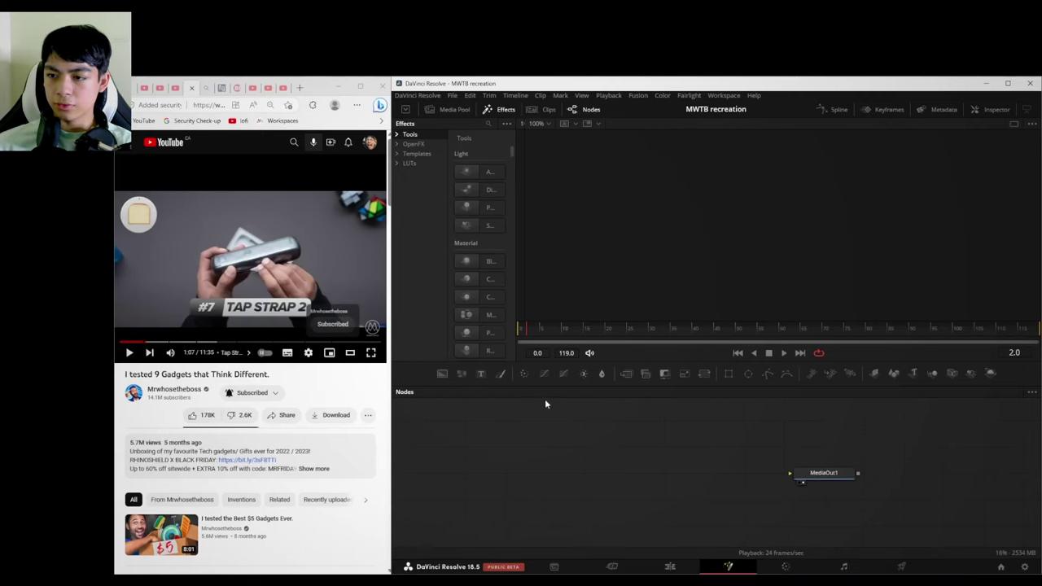
{"action": "left_click_drag", "start_coordinate": [481, 373], "coordinate": [458, 469]}
{"action": "left_click_drag", "start_coordinate": [744, 477], "coordinate": [789, 473]}
Make Background1 fully transparent by reducing its Alpha to 0
{"action": "left_click", "coordinate": [997, 109]}
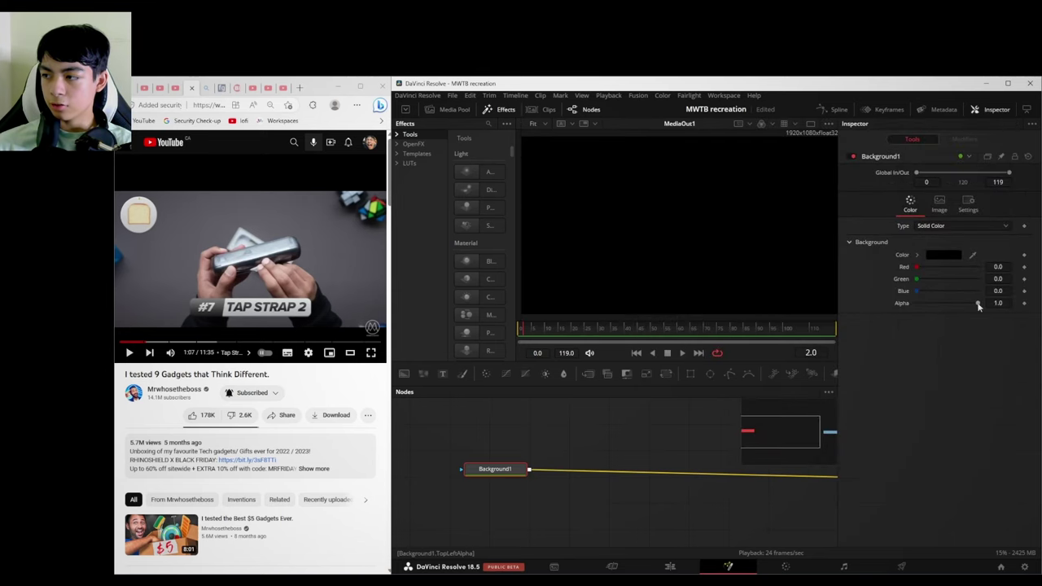
{"action": "left_click_drag", "start_coordinate": [979, 306], "coordinate": [916, 304]}
{"action": "scroll", "coordinate": [618, 420], "scroll_direction": "right", "scroll_amount": 3}
{"action": "left_click", "coordinate": [994, 112]}
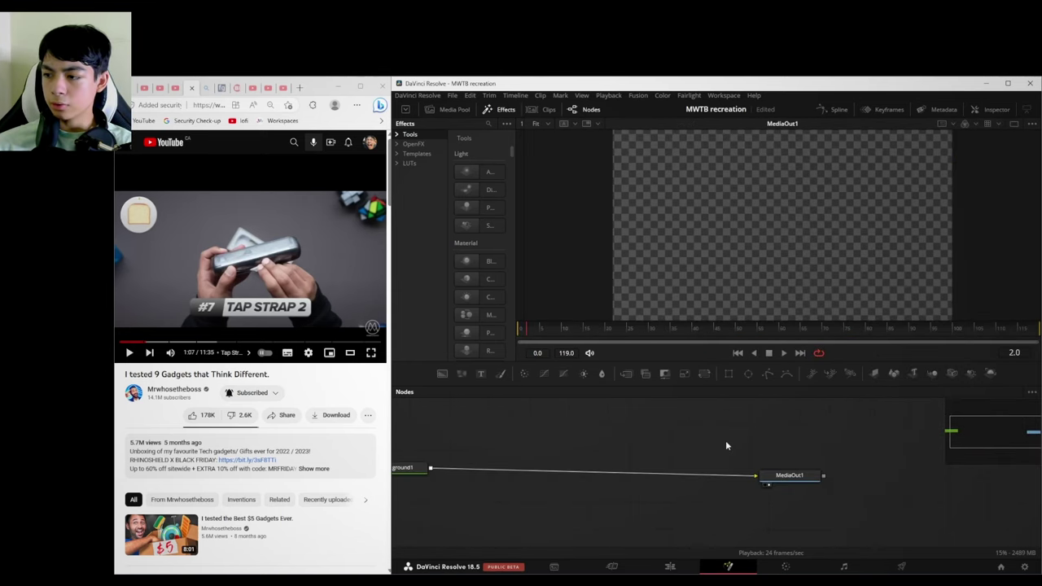
Preview the transparent composition over the video on the edit timeline and return to the Fusion page
{"action": "left_click", "coordinate": [613, 567]}
{"action": "left_click_drag", "start_coordinate": [807, 460], "coordinate": [839, 460]}
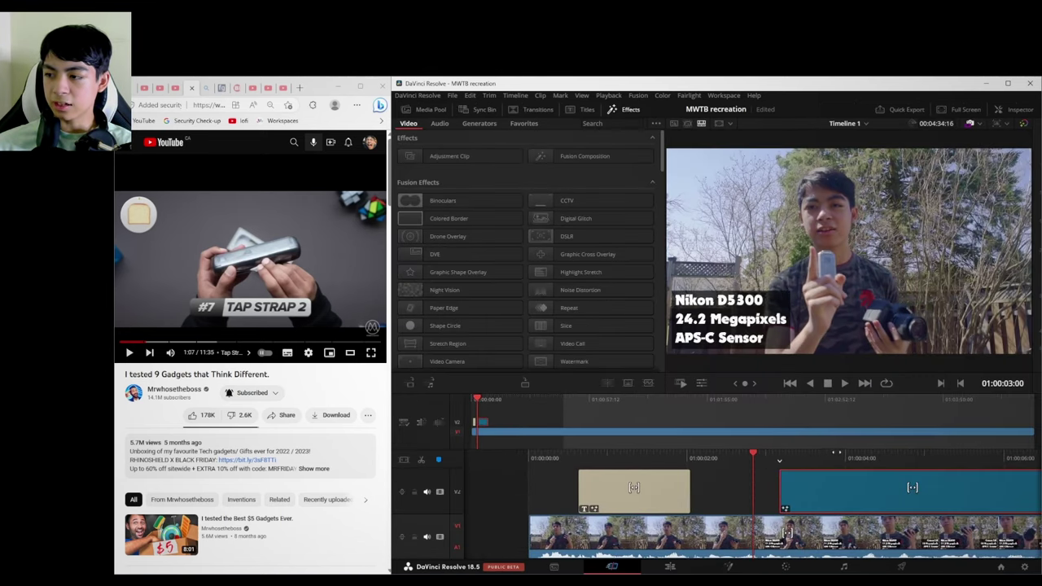
{"action": "key", "text": "space"}
{"action": "key", "text": "space"}
{"action": "key", "text": "shift+5"}
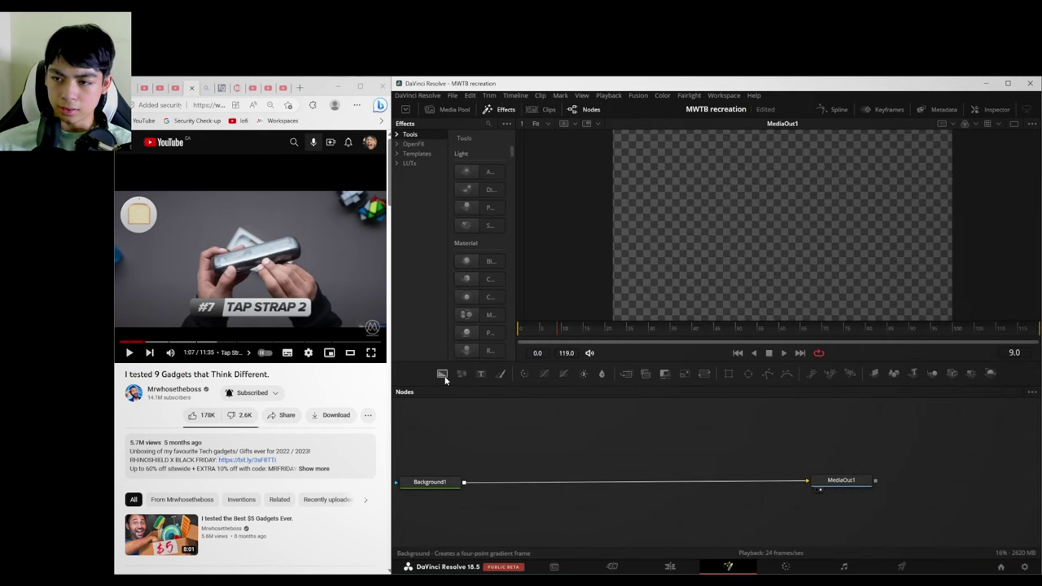
Merge a second Background node over Background1 and set its color to light grey #dde2e1, sampled from the reference
{"action": "left_click_drag", "start_coordinate": [580, 464], "coordinate": [538, 484]}
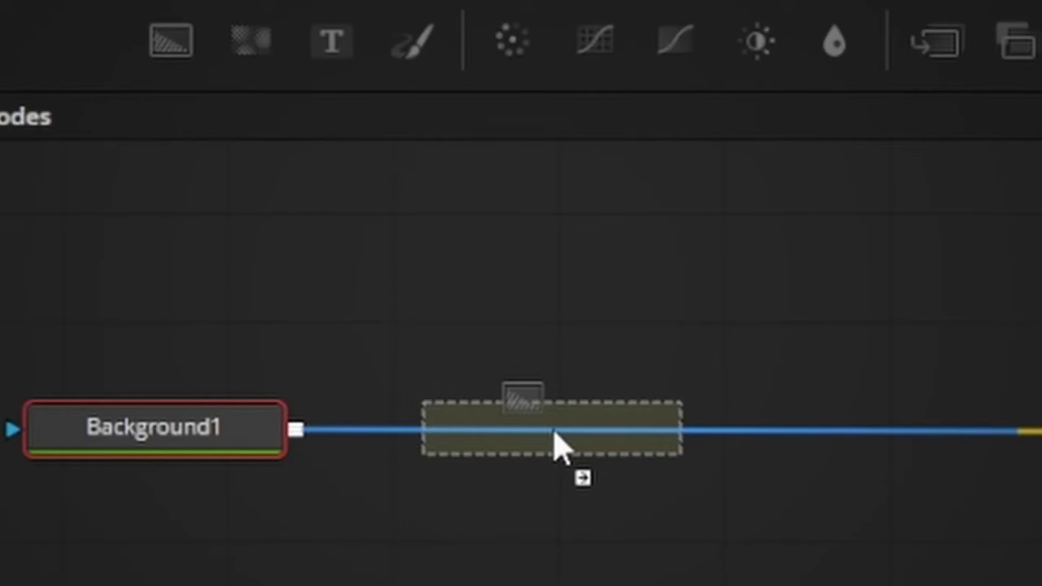
{"action": "left_click_drag", "start_coordinate": [559, 442], "coordinate": [558, 442]}
{"action": "left_click_drag", "start_coordinate": [225, 524], "coordinate": [605, 414]}
{"action": "left_click", "coordinate": [847, 183]}
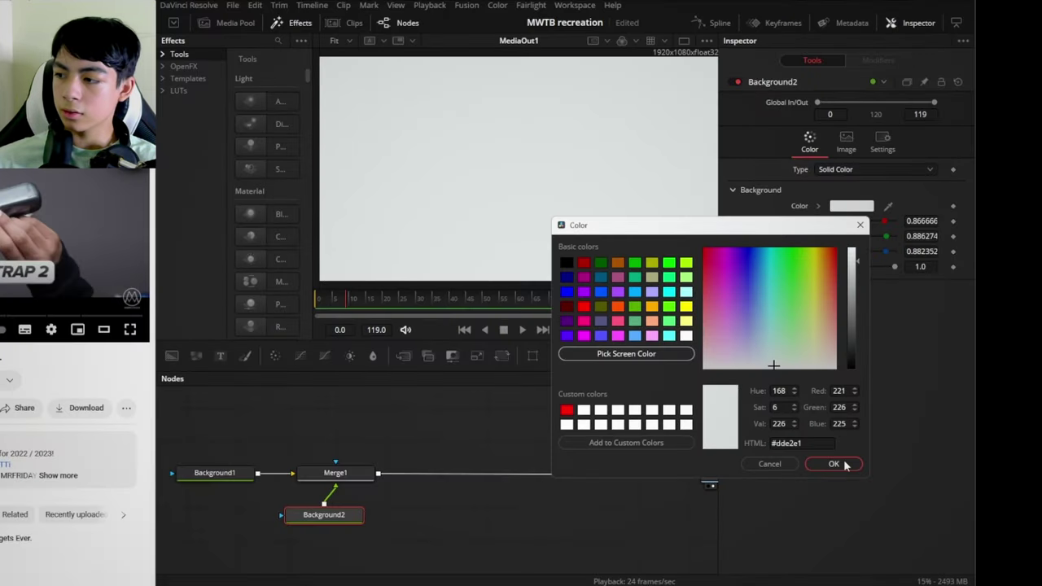
{"action": "left_click", "coordinate": [845, 464]}
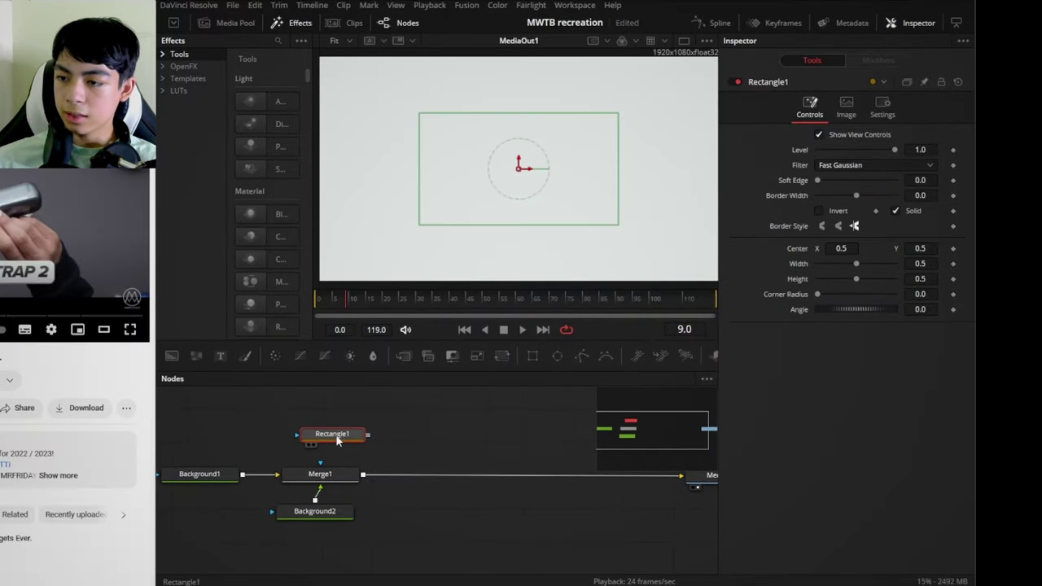
Mask Merge1 with a Rectangle of Width 0.543, Height 0.248 and Corner Radius 0.294
{"action": "left_click_drag", "start_coordinate": [338, 439], "coordinate": [329, 439]}
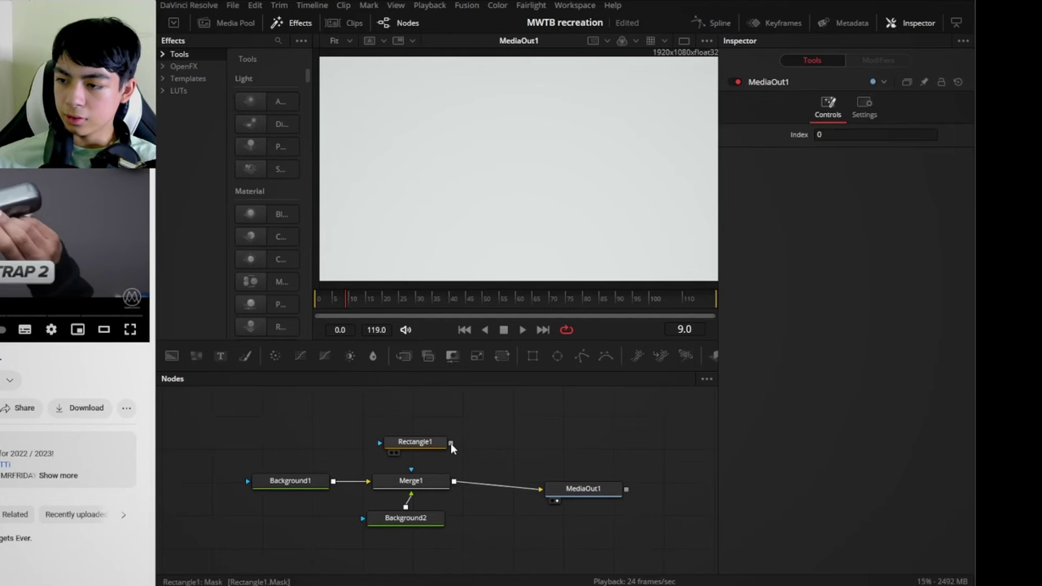
{"action": "left_click_drag", "start_coordinate": [452, 444], "coordinate": [411, 477]}
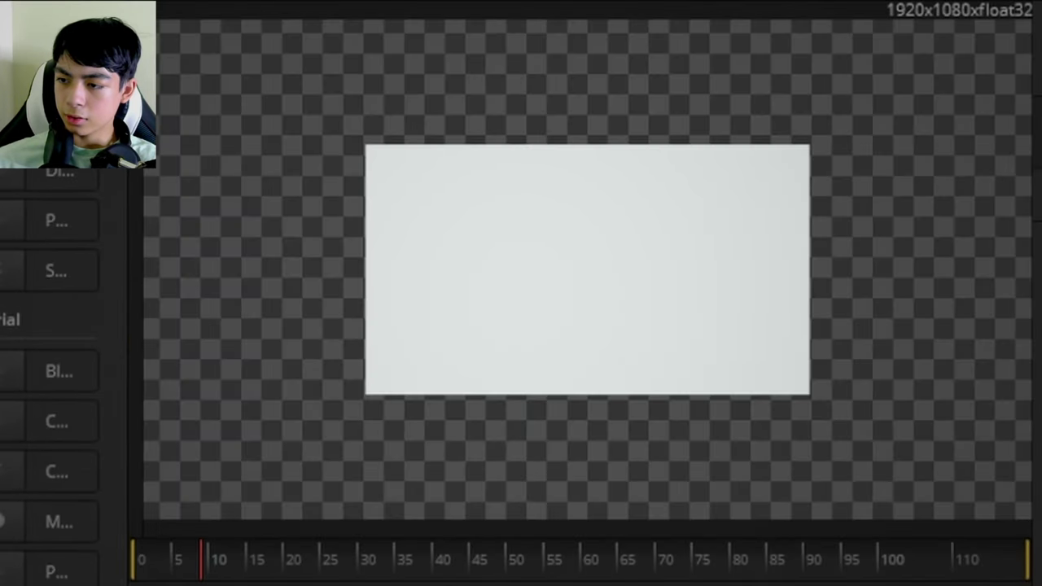
{"action": "left_click", "coordinate": [586, 269]}
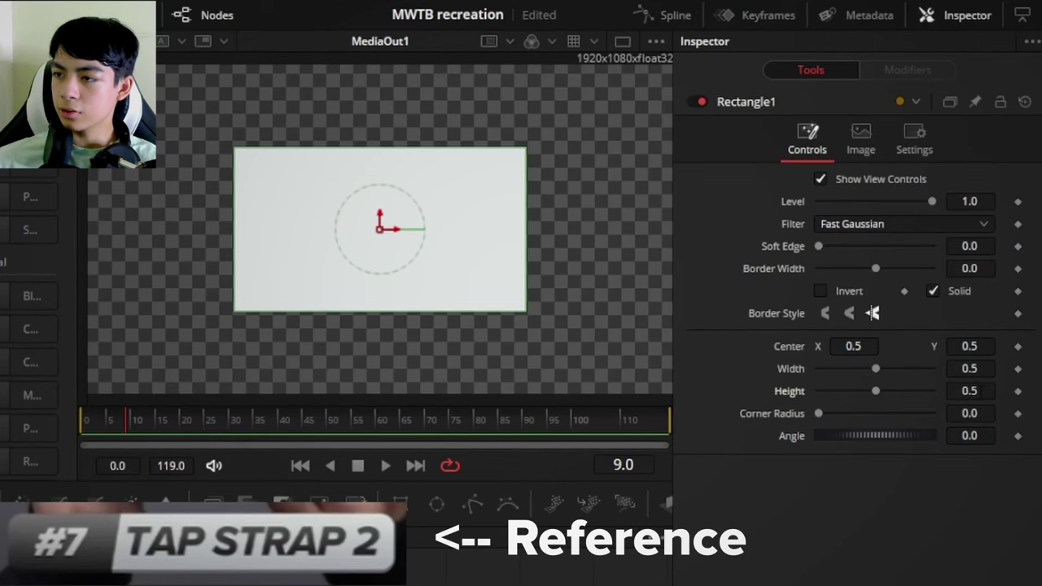
{"action": "left_click_drag", "start_coordinate": [977, 392], "coordinate": [787, 392]}
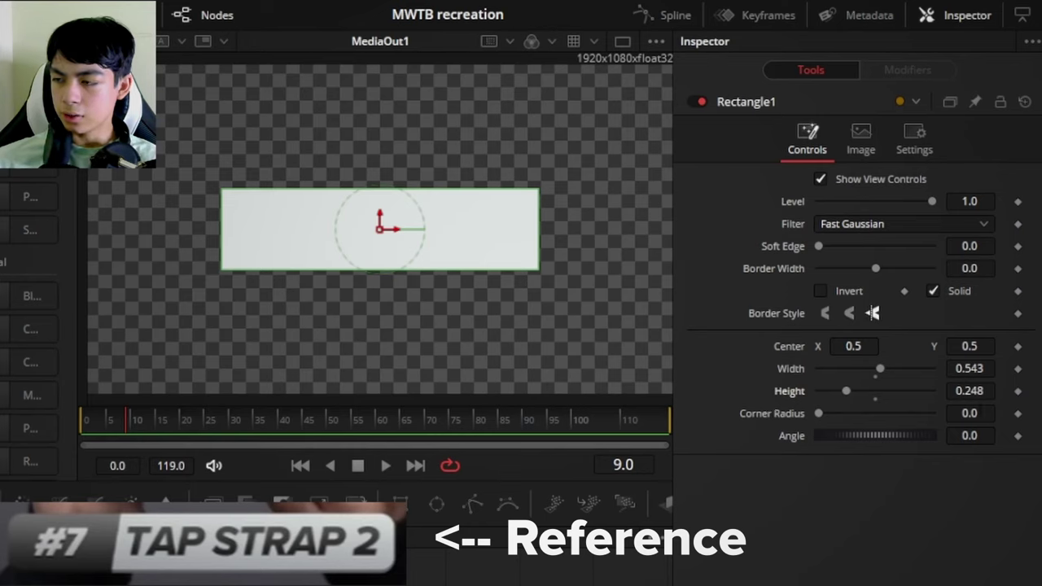
{"action": "left_click_drag", "start_coordinate": [818, 413], "coordinate": [827, 413]}
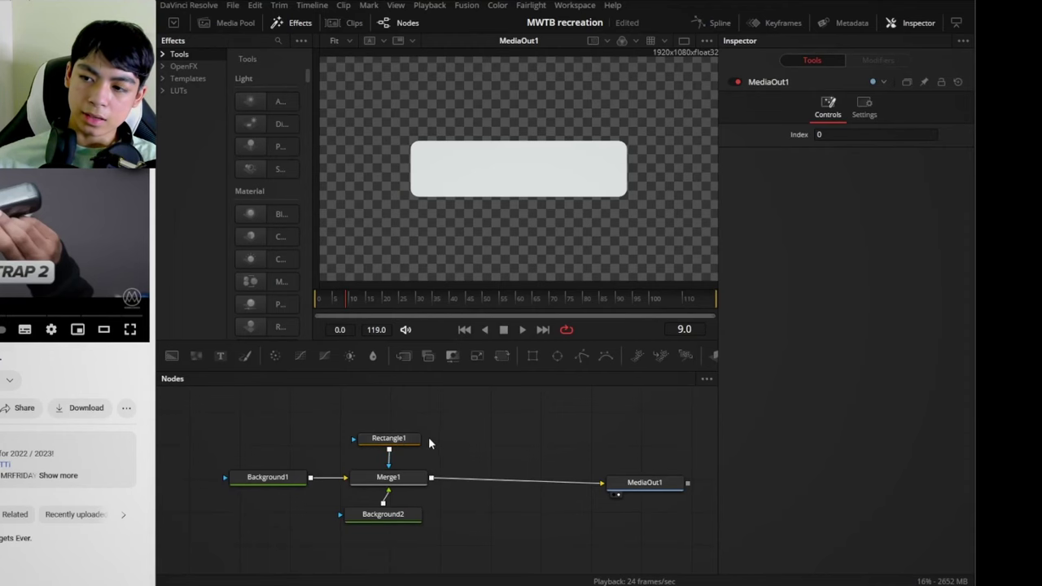
Duplicate Merge1 with Background2 and connect the copy between Merge1 and MediaOut1
{"action": "left_click_drag", "start_coordinate": [426, 435], "coordinate": [379, 417]}
{"action": "left_click_drag", "start_coordinate": [404, 509], "coordinate": [335, 468]}
{"action": "key", "text": "ctrl+c"}
{"action": "key", "text": "ctrl+v"}
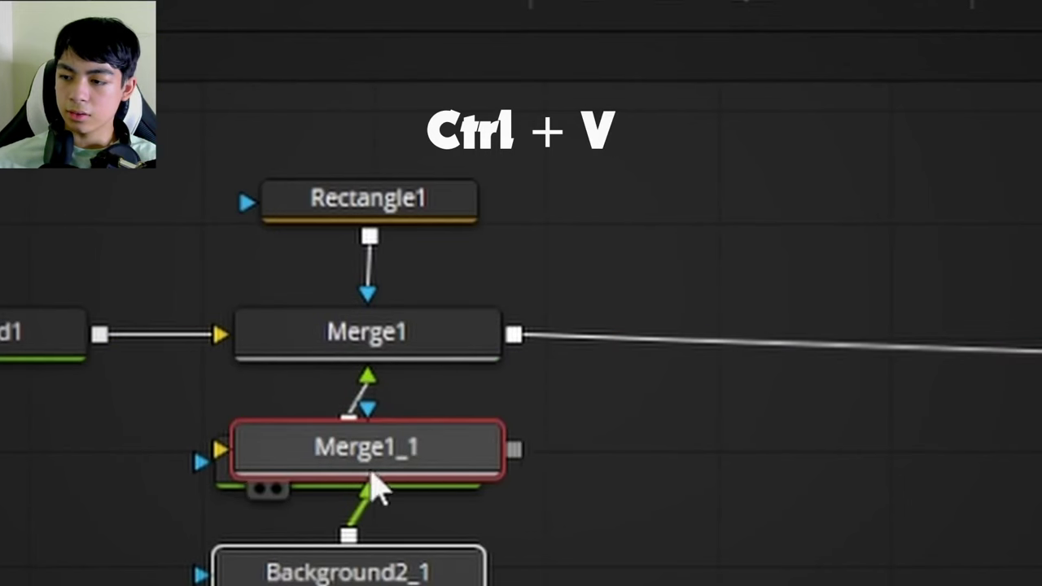
{"action": "left_click_drag", "start_coordinate": [343, 503], "coordinate": [463, 473]}
{"action": "left_click_drag", "start_coordinate": [936, 419], "coordinate": [910, 426]}
{"action": "left_click_drag", "start_coordinate": [936, 371], "coordinate": [697, 373]}
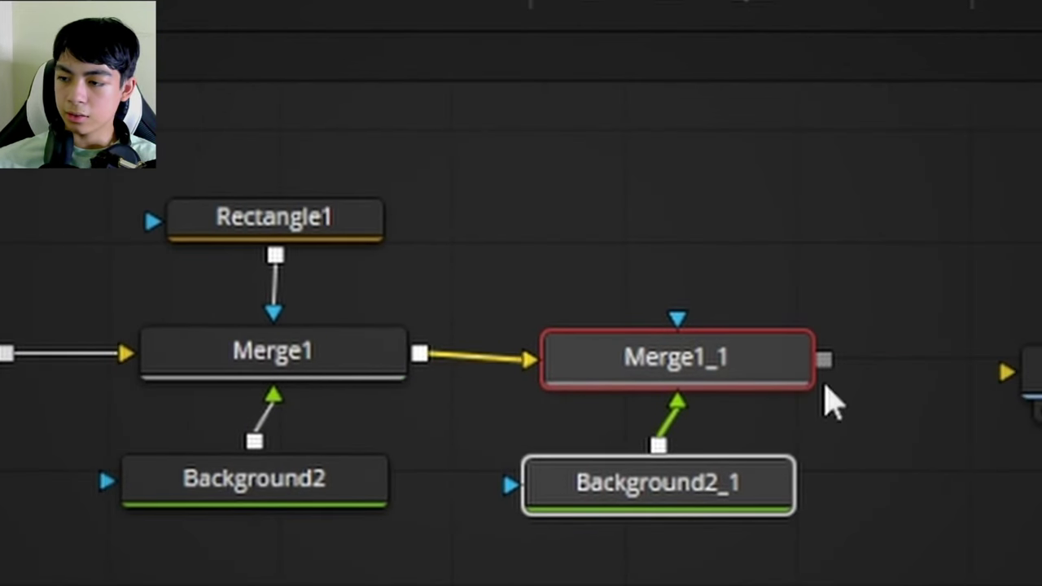
{"action": "left_click_drag", "start_coordinate": [824, 360], "coordinate": [1022, 374]}
{"action": "left_click", "coordinate": [1020, 458]}
Set Background2_1's color to grey #787878, sampled from the reference banner's darker section
{"action": "left_click", "coordinate": [643, 503]}
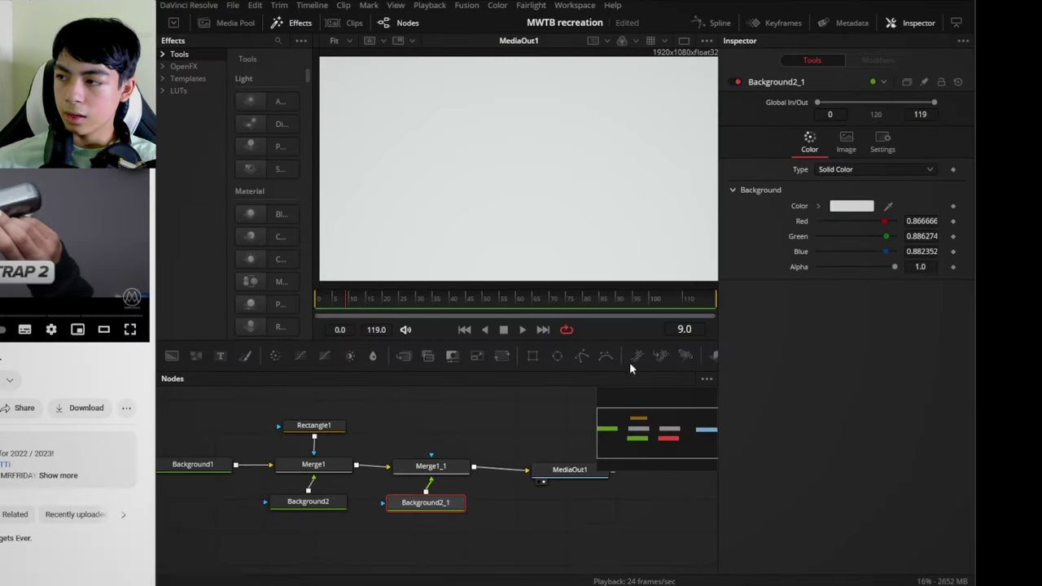
{"action": "left_click", "coordinate": [853, 209]}
{"action": "left_click_drag", "start_coordinate": [702, 202], "coordinate": [701, 317]}
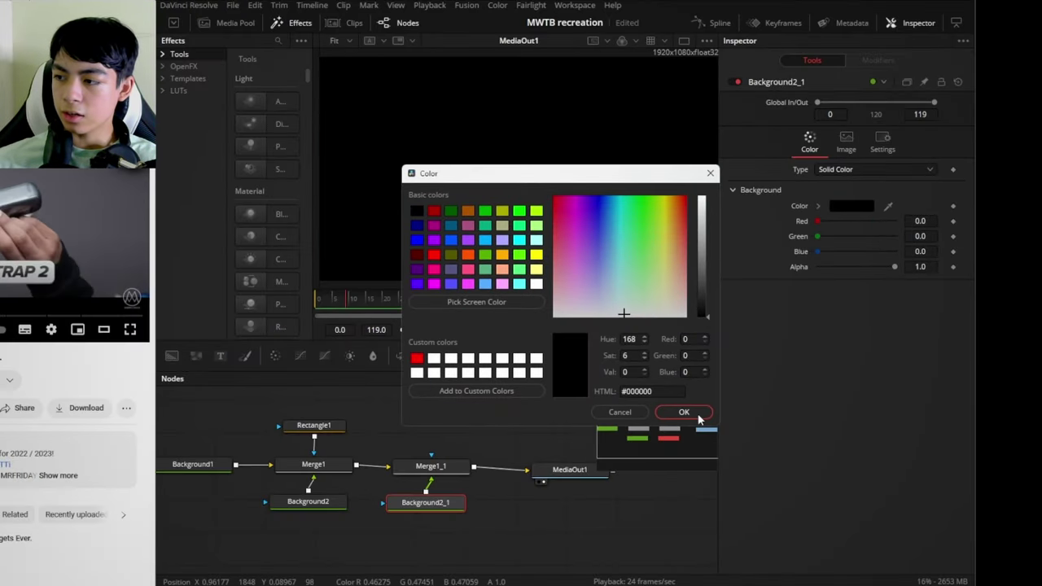
{"action": "left_click", "coordinate": [477, 302]}
{"action": "left_click", "coordinate": [182, 390]}
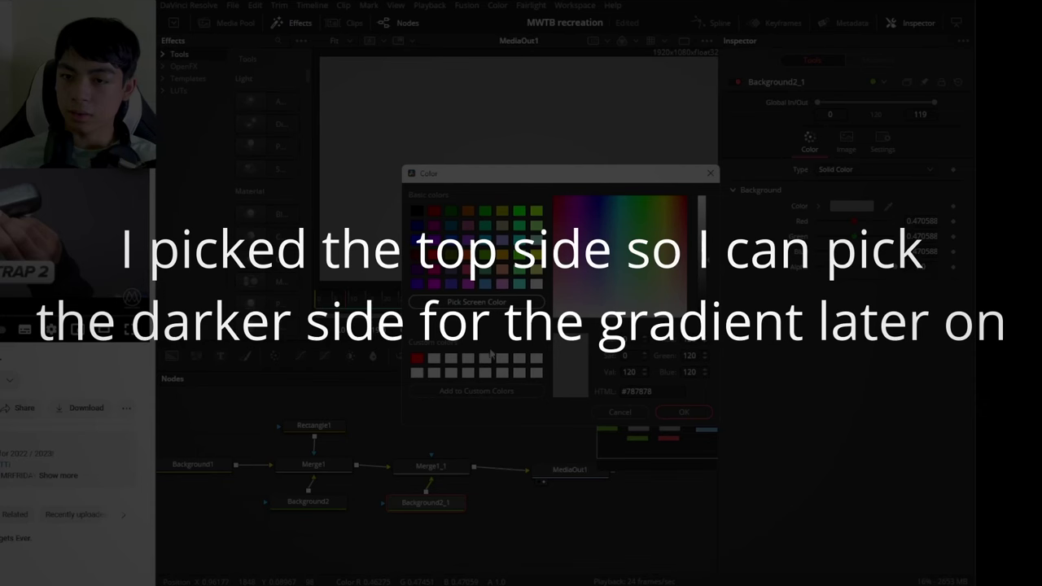
{"action": "left_click", "coordinate": [690, 415]}
Paste an instance of Rectangle1 and place it above Merge1_1
{"action": "left_click_drag", "start_coordinate": [505, 525], "coordinate": [496, 535]}
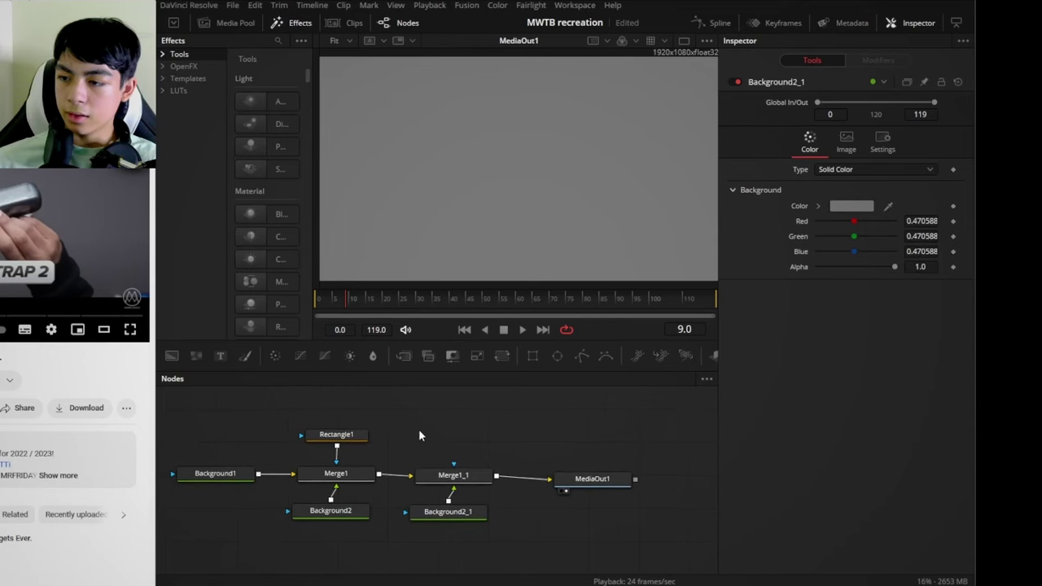
{"action": "right_click", "coordinate": [376, 436]}
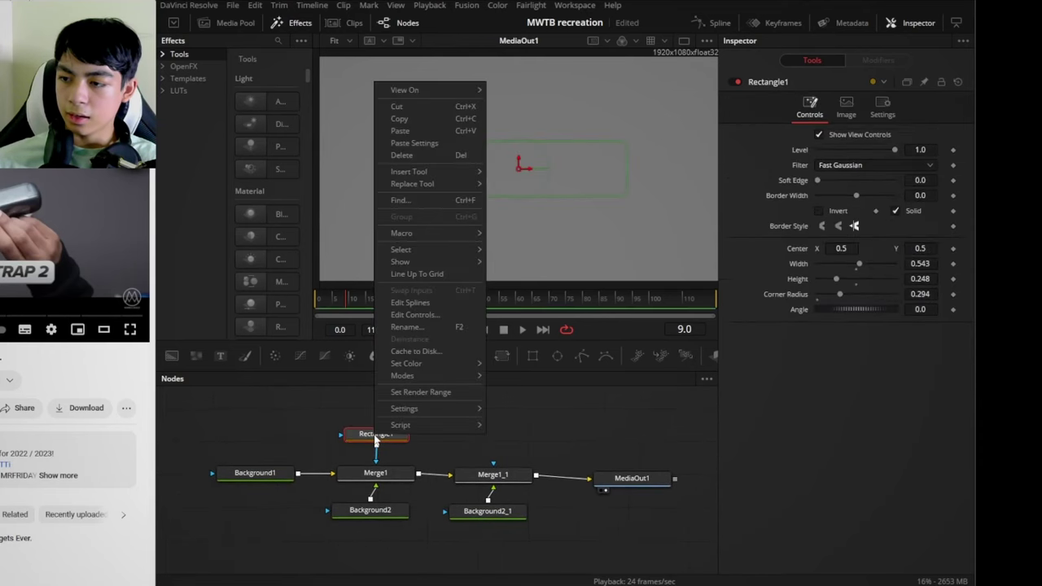
{"action": "key", "text": "Escape"}
{"action": "left_click", "coordinate": [419, 442]}
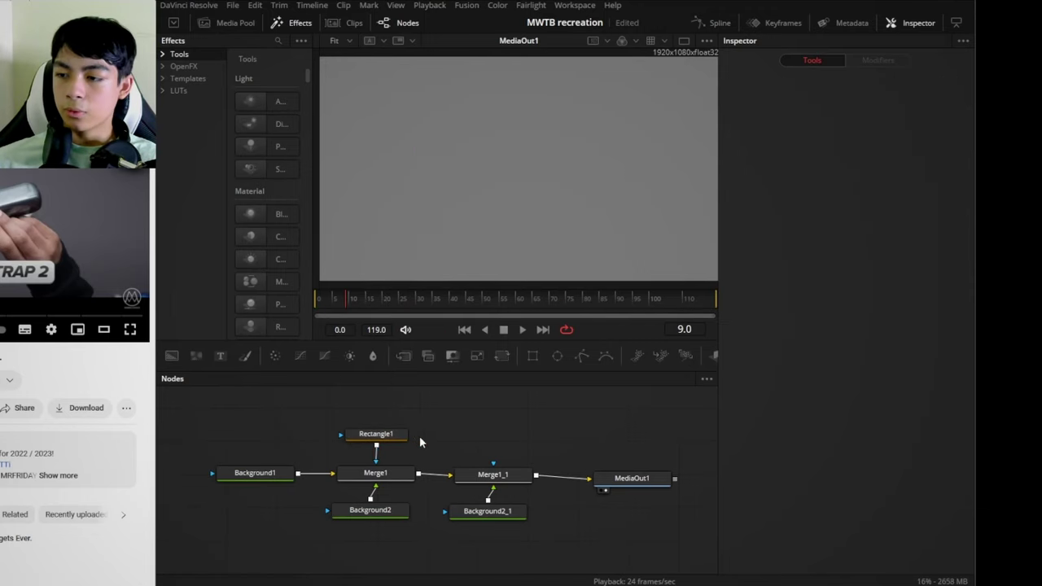
{"action": "right_click", "coordinate": [431, 433]}
{"action": "left_click", "coordinate": [451, 418]}
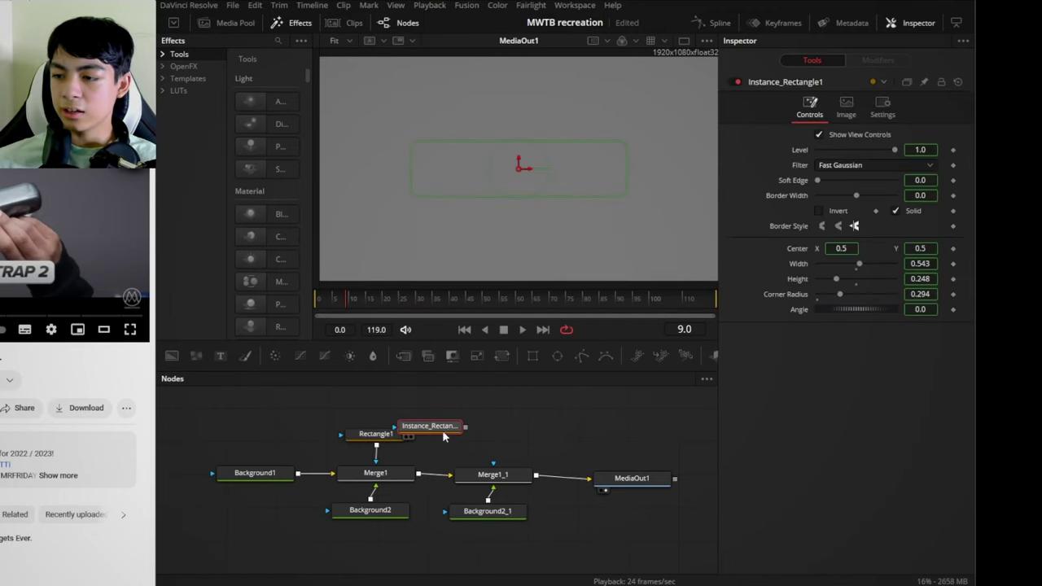
{"action": "left_click_drag", "start_coordinate": [442, 430], "coordinate": [491, 433]}
Compare Rectangle1 with its linked instance and connect the instance to Merge1_1 as its mask
{"action": "left_click", "coordinate": [329, 225]}
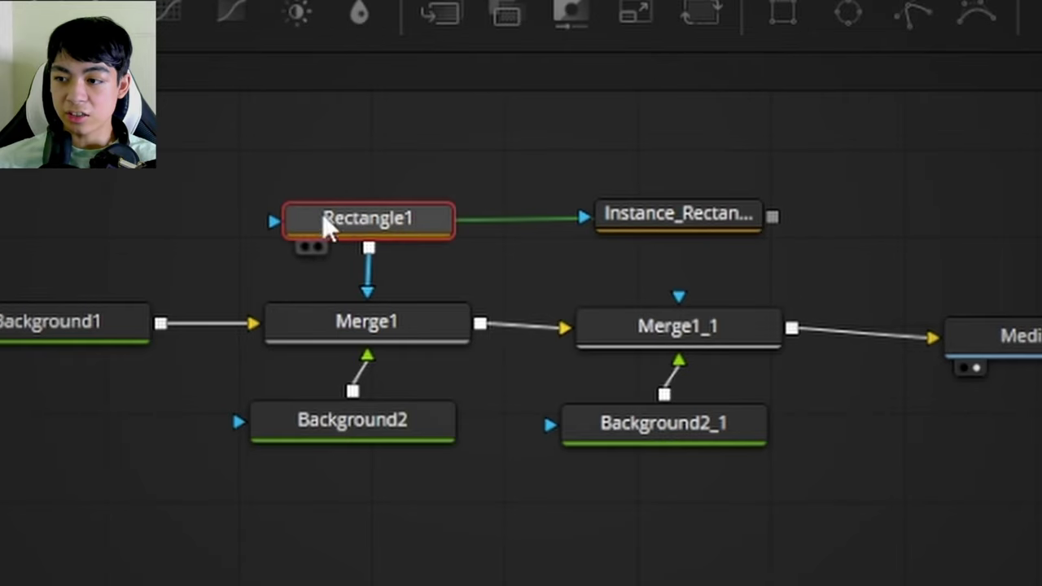
{"action": "left_click", "coordinate": [627, 220]}
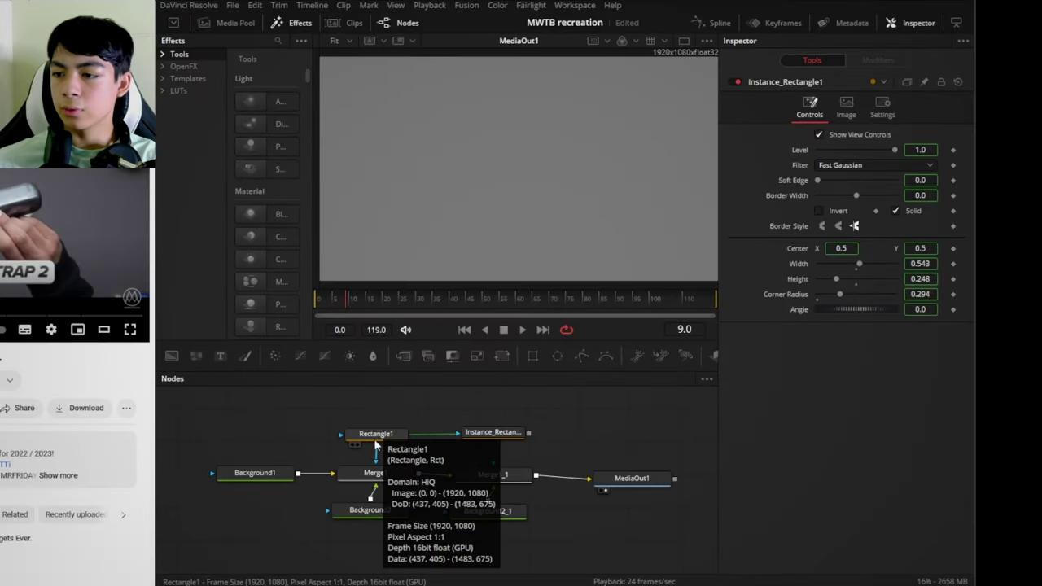
{"action": "left_click", "coordinate": [376, 440]}
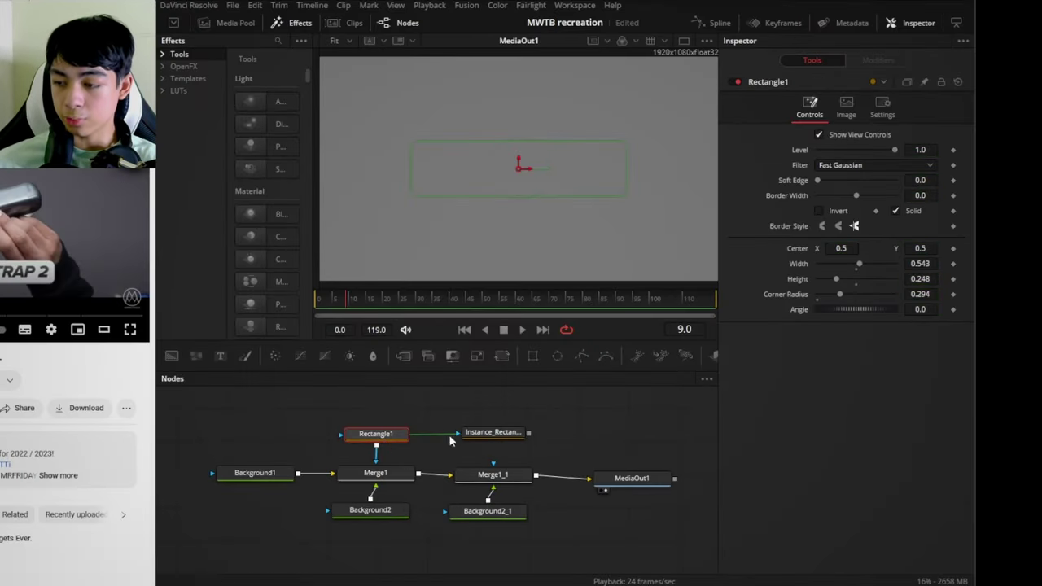
{"action": "left_click", "coordinate": [504, 438]}
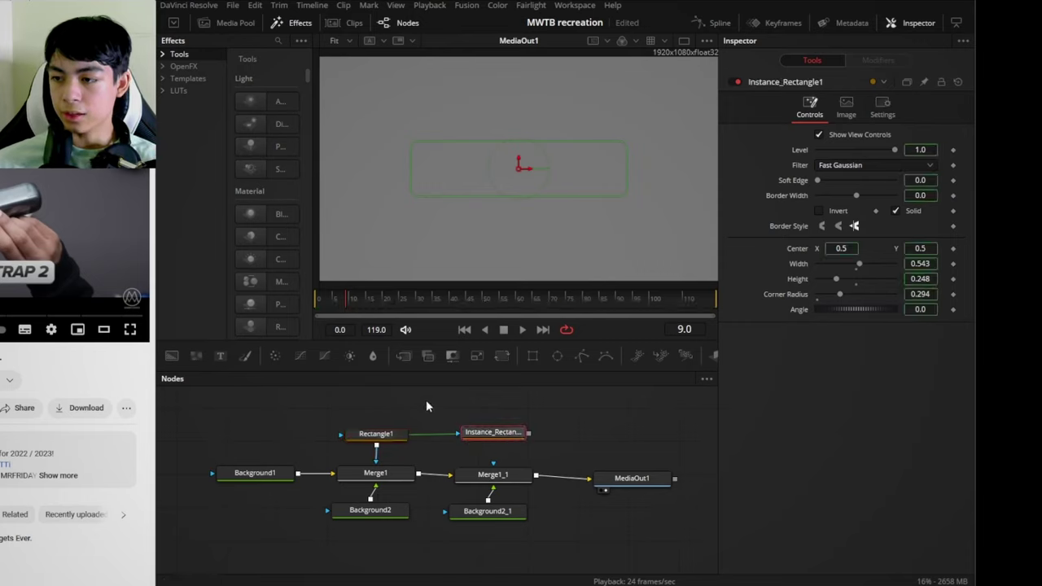
{"action": "left_click", "coordinate": [376, 434]}
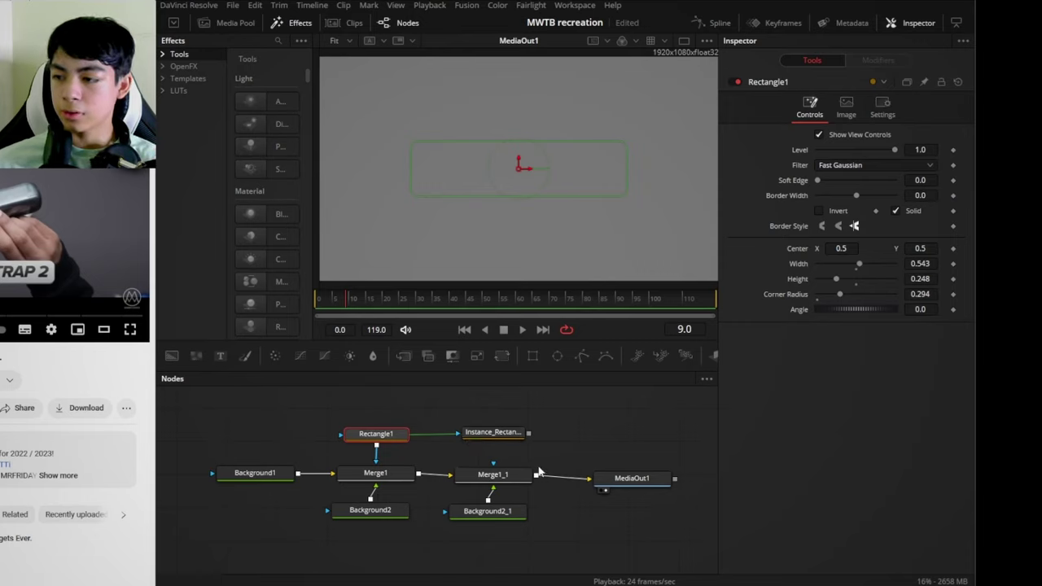
{"action": "left_click", "coordinate": [563, 434]}
{"action": "left_click", "coordinate": [495, 436]}
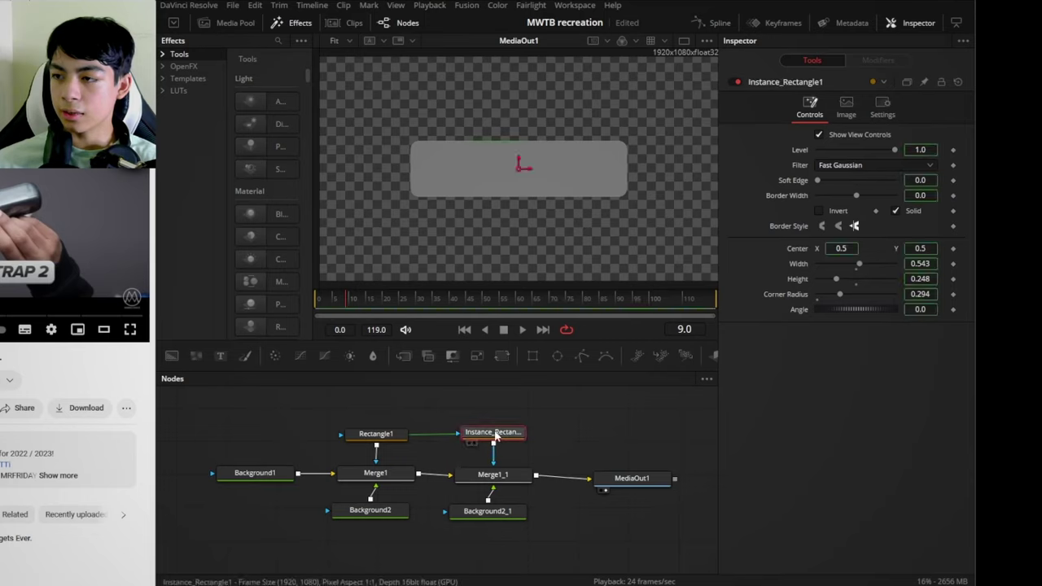
Add a Polygon mask to Background2_1 and draw it with a slanted edge so the dark grey covers only the banner's left part
{"action": "left_click_drag", "start_coordinate": [583, 356], "coordinate": [433, 515]}
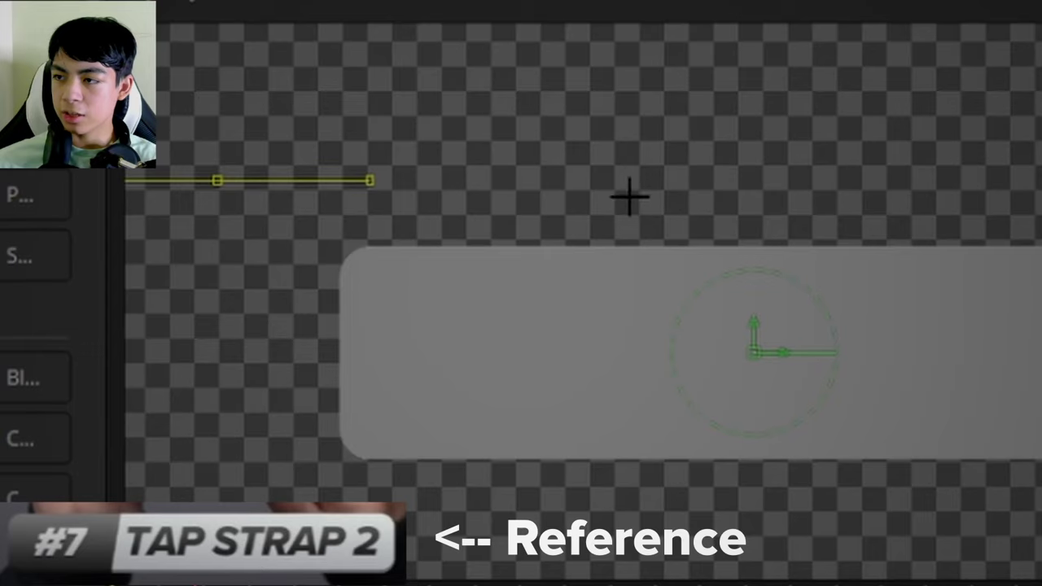
{"action": "left_click", "coordinate": [516, 147]}
{"action": "left_click", "coordinate": [471, 267]}
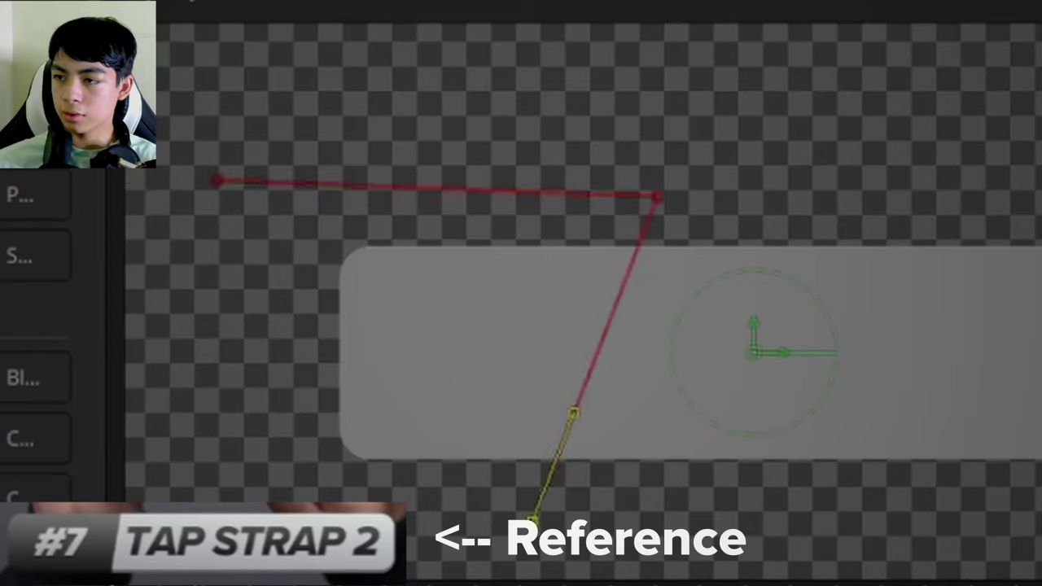
{"action": "left_click", "coordinate": [218, 180]}
{"action": "left_click_drag", "start_coordinate": [500, 497], "coordinate": [593, 442]}
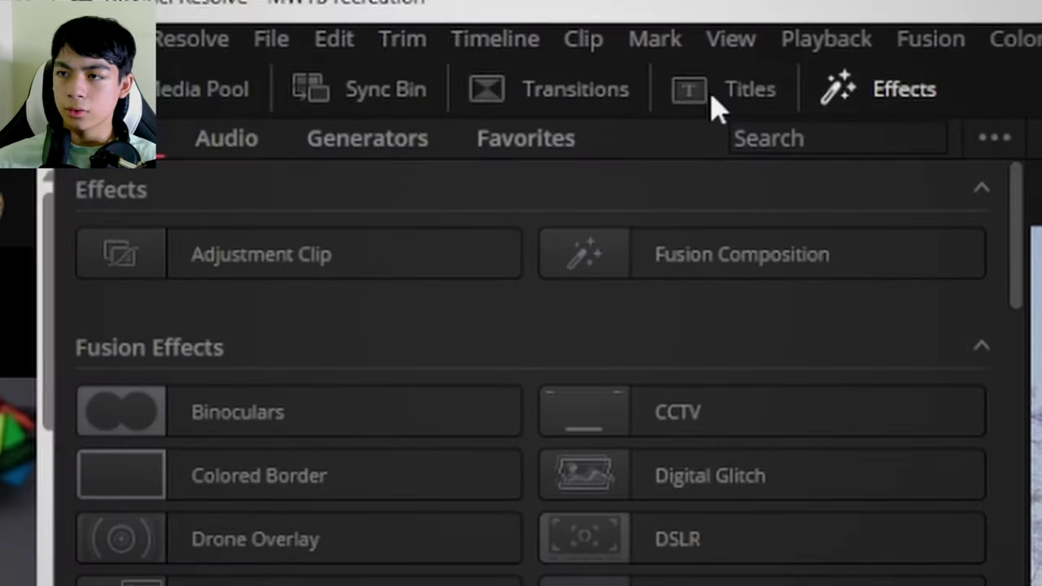
Browse the title library on the Edit page and compare the Text and Text+ titles
{"action": "left_click", "coordinate": [712, 106]}
{"action": "left_click", "coordinate": [777, 395]}
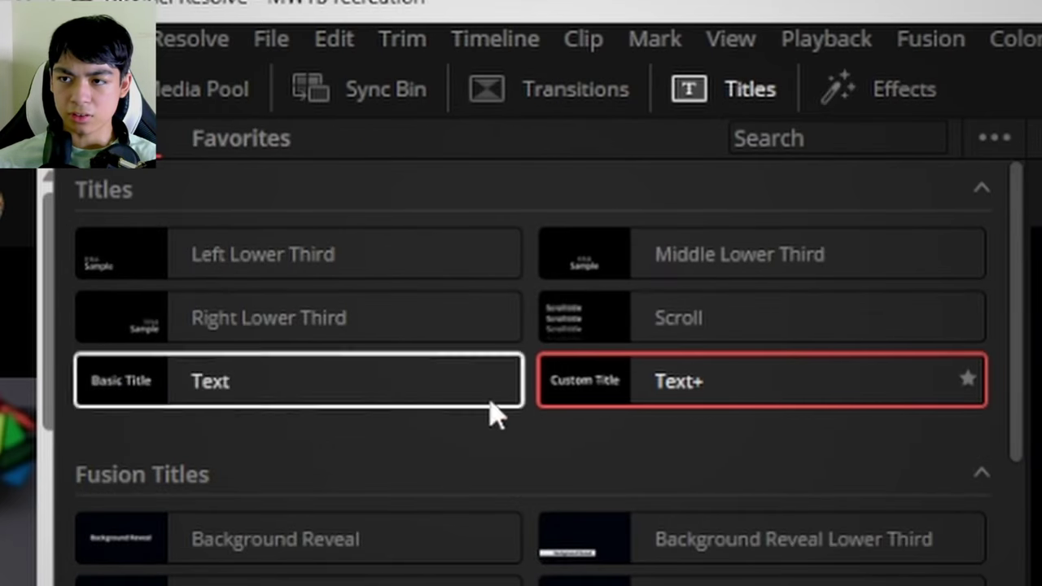
{"action": "left_click", "coordinate": [233, 402]}
{"action": "left_click", "coordinate": [698, 400]}
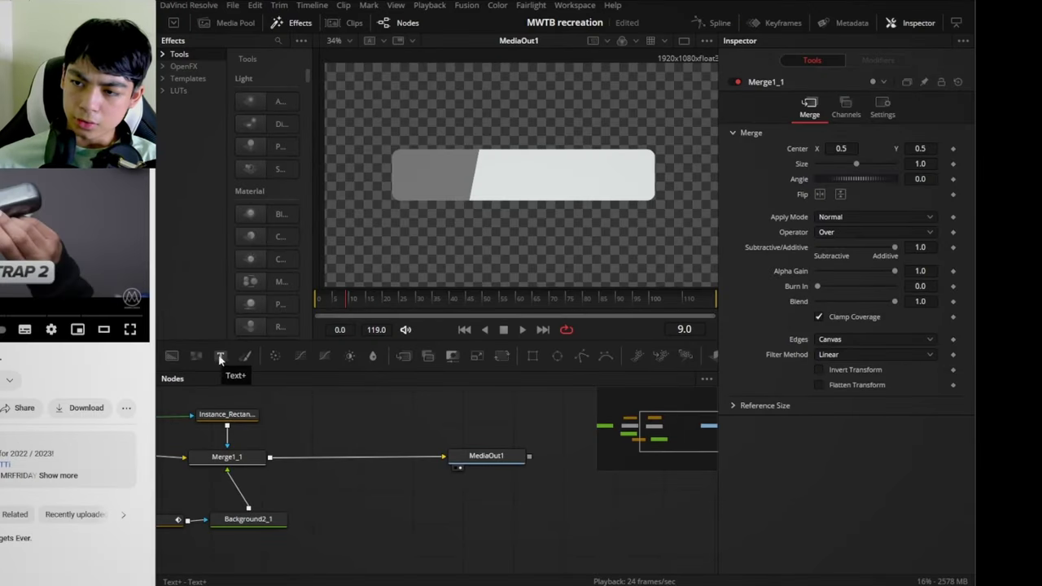
Insert a Text+ node between Merge1_1 and MediaOut1 reading "#7" in Proxima Nova Extrabold
{"action": "left_click_drag", "start_coordinate": [220, 360], "coordinate": [356, 456]}
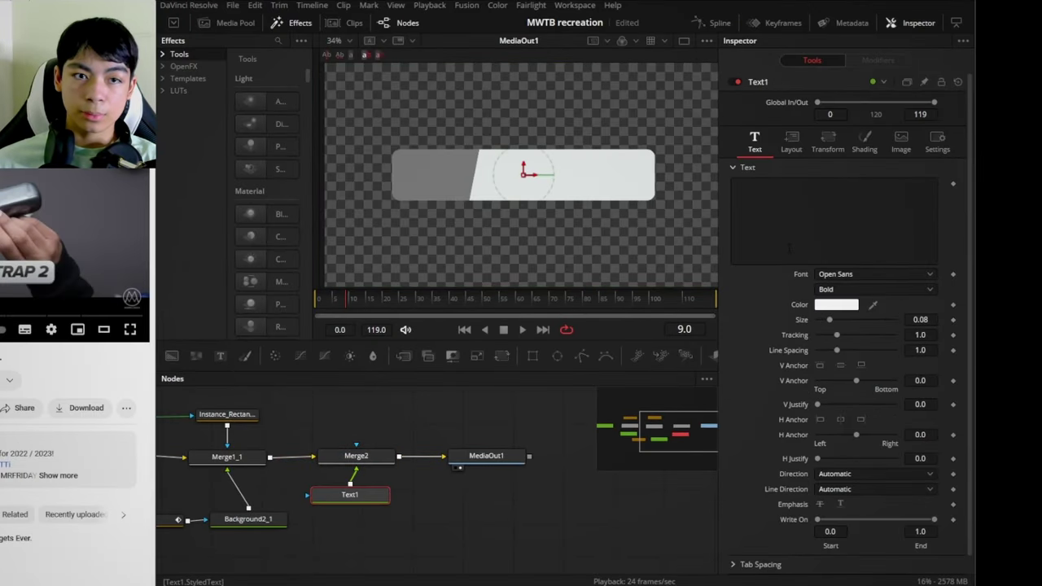
{"action": "left_click", "coordinate": [789, 248]}
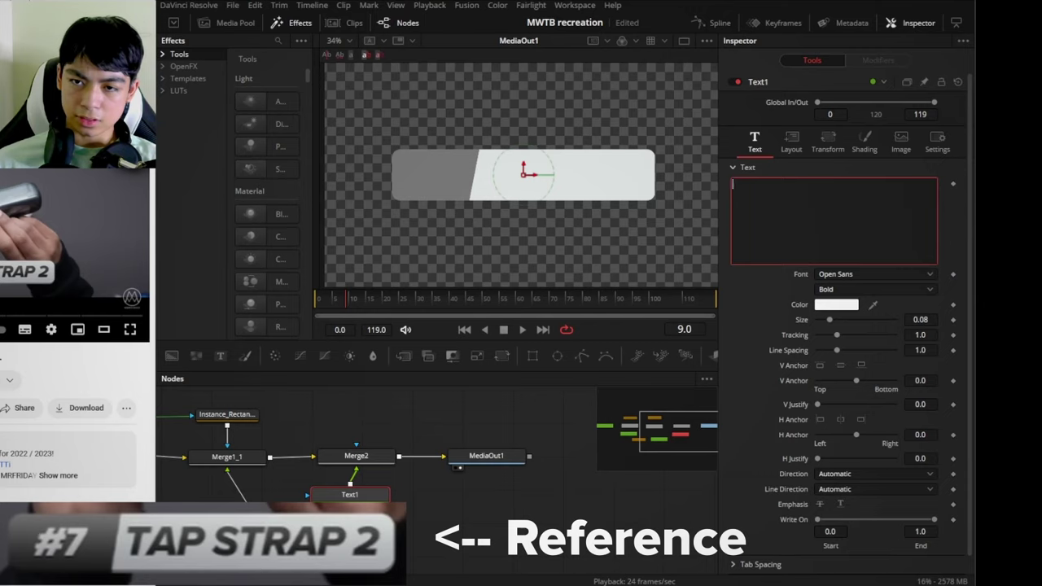
{"action": "type", "text": "#"}
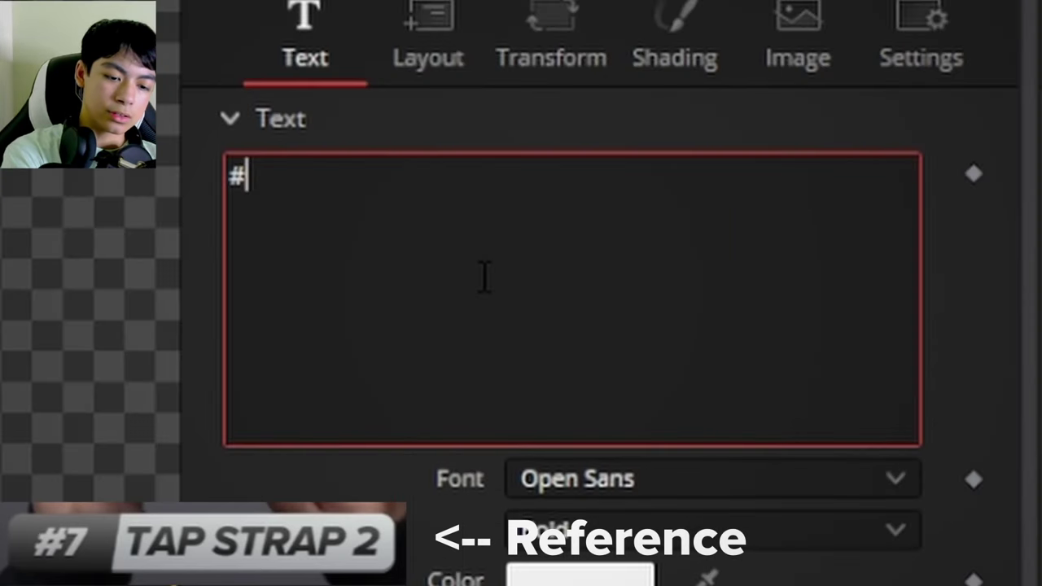
{"action": "type", "text": "7"}
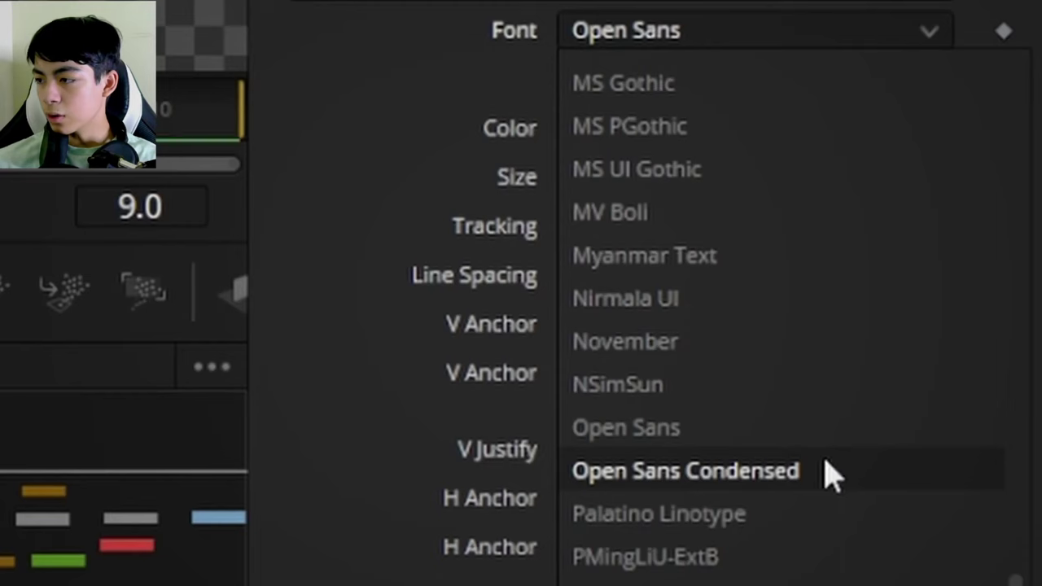
{"action": "left_click", "coordinate": [767, 442]}
{"action": "left_click", "coordinate": [732, 82]}
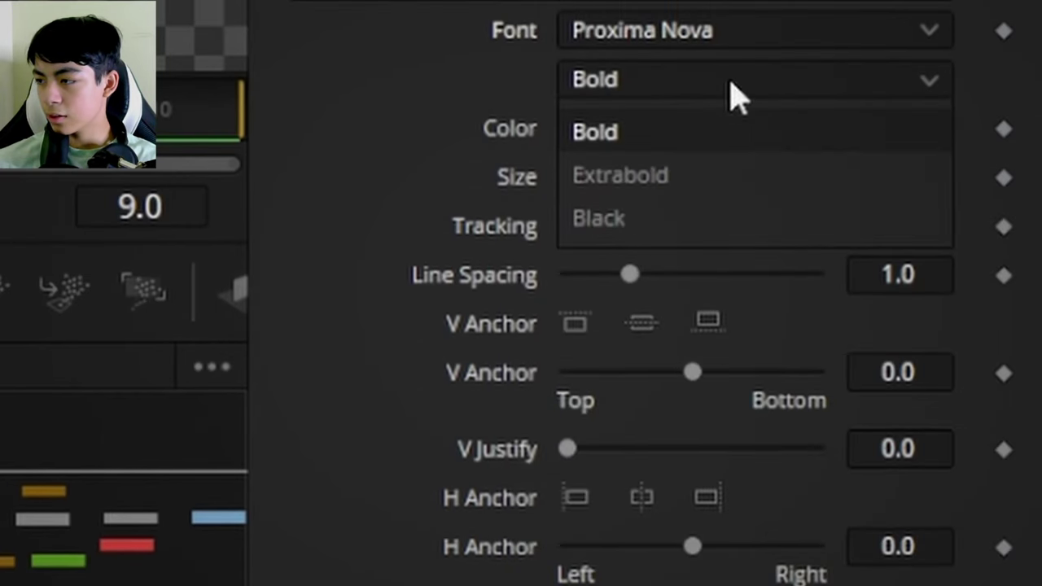
{"action": "left_click", "coordinate": [721, 176]}
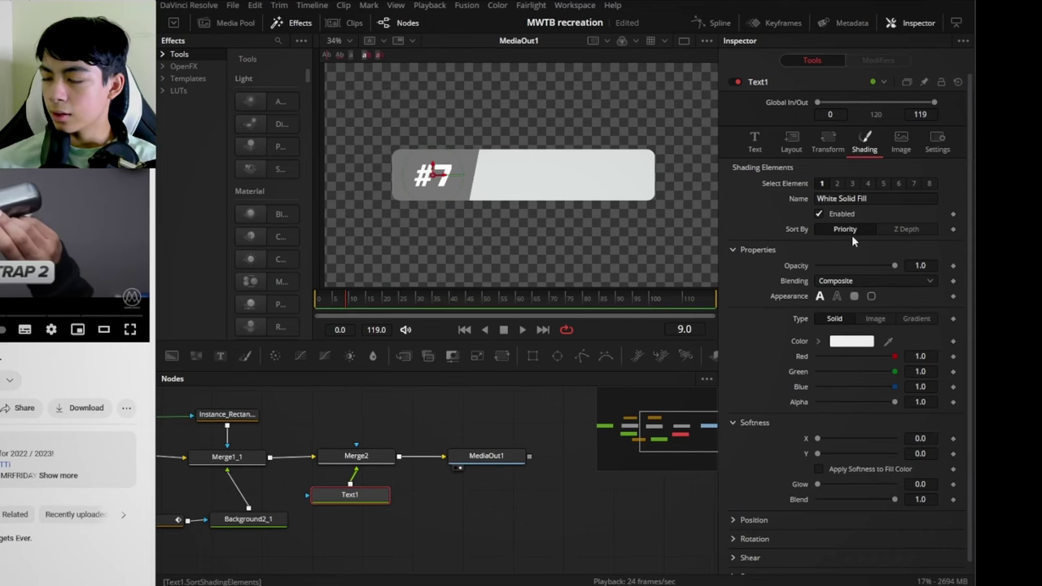
Give the "#7" text a gradient fill using light grey #bfbfc0 and adjust its horizontal shear
{"action": "left_click", "coordinate": [916, 319]}
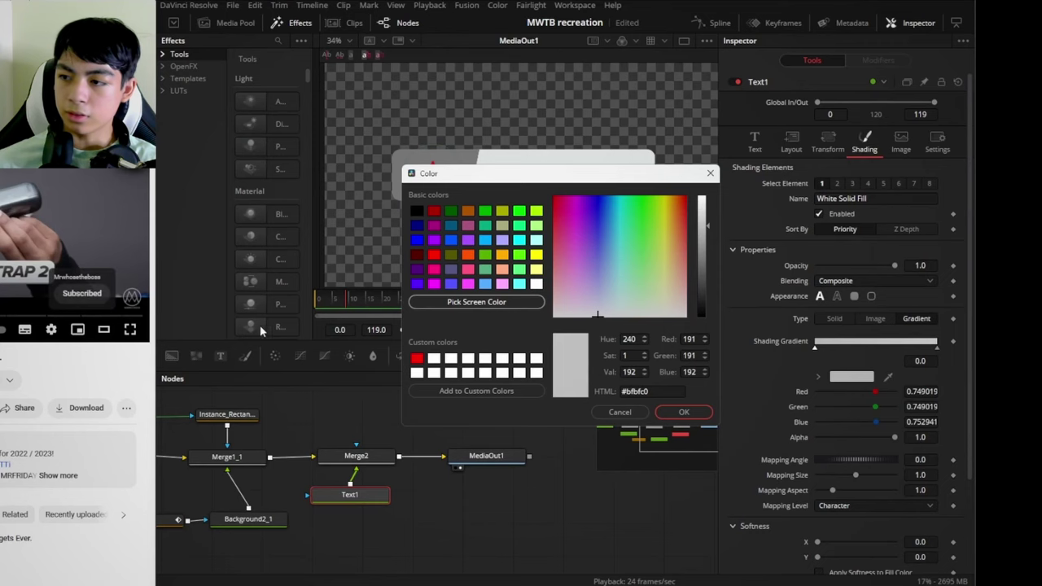
{"action": "left_click", "coordinate": [684, 416]}
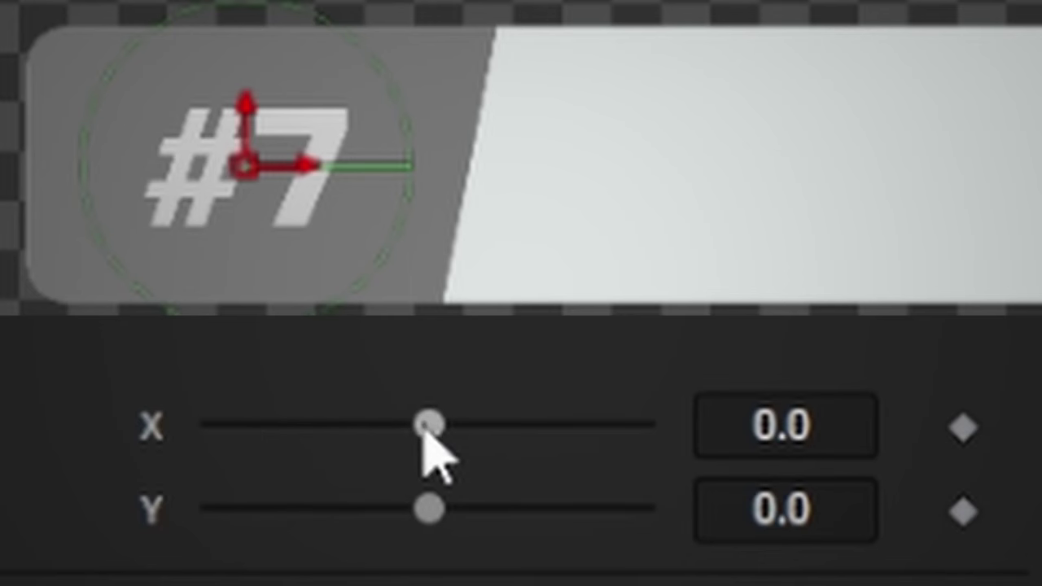
{"action": "left_click_drag", "start_coordinate": [431, 424], "coordinate": [403, 430]}
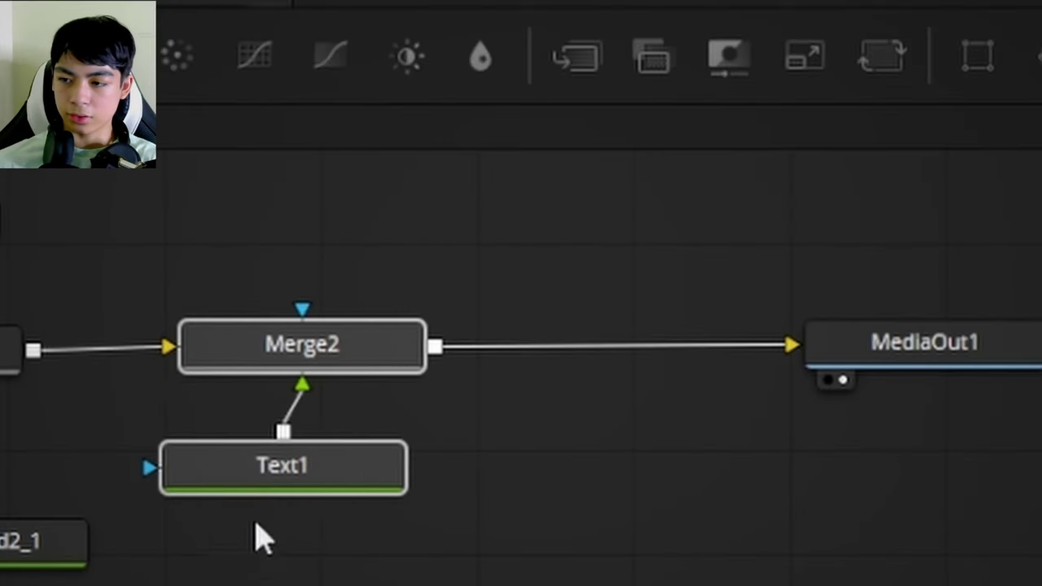
Duplicate Text1 with its merge after Merge2, change the copy to "TAP STRAP 2" with a dark gradient, and center it at X 0.597171
{"action": "key", "text": "ctrl+v"}
{"action": "left_click_drag", "start_coordinate": [417, 449], "coordinate": [450, 448]}
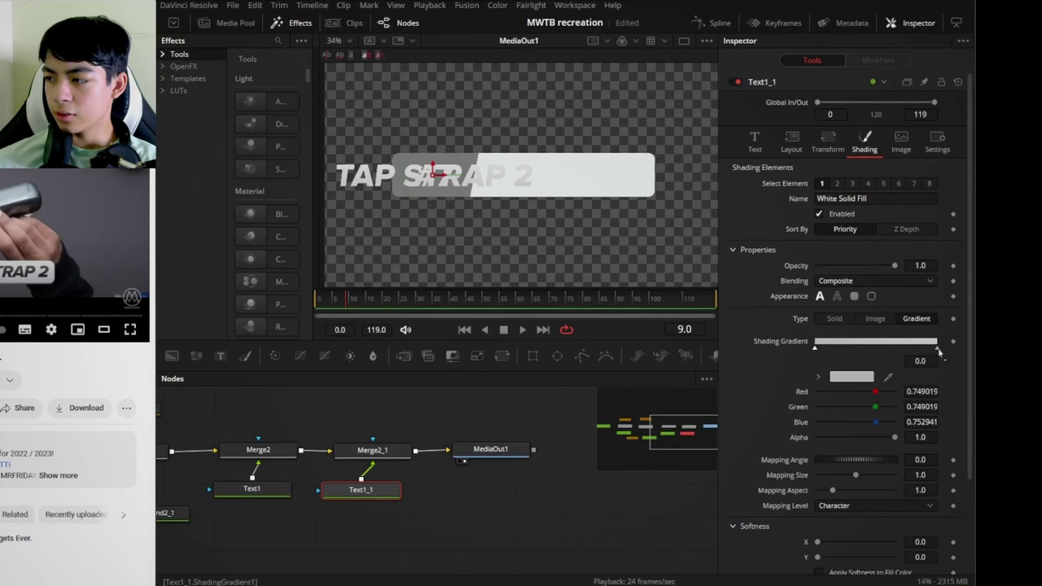
{"action": "left_click", "coordinate": [938, 350]}
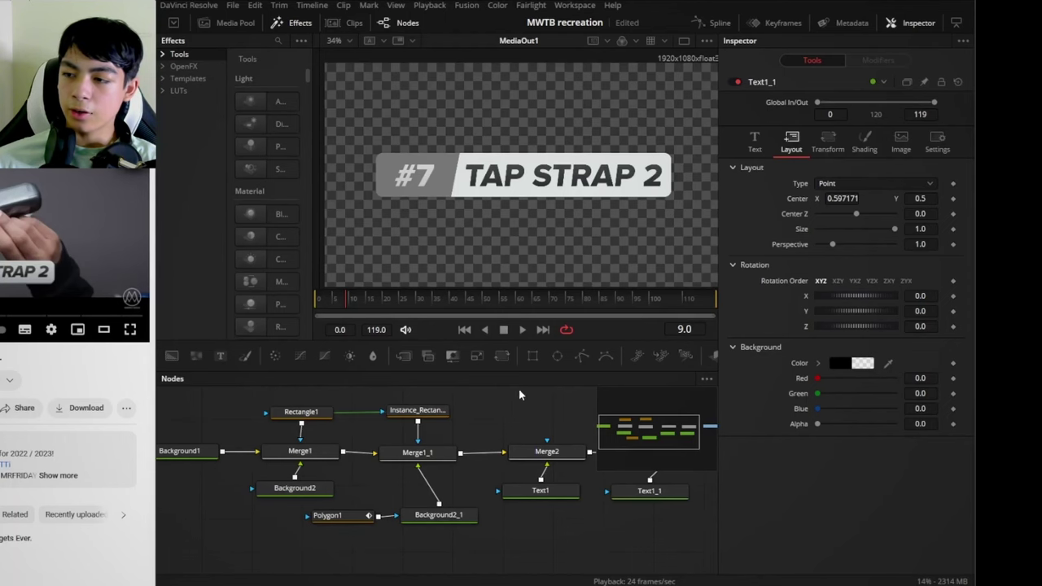
Duplicate Merge1_1 and Background2_1 and insert the copied pair between Merge1_1 and Merge2
{"action": "left_click_drag", "start_coordinate": [519, 370], "coordinate": [521, 355]}
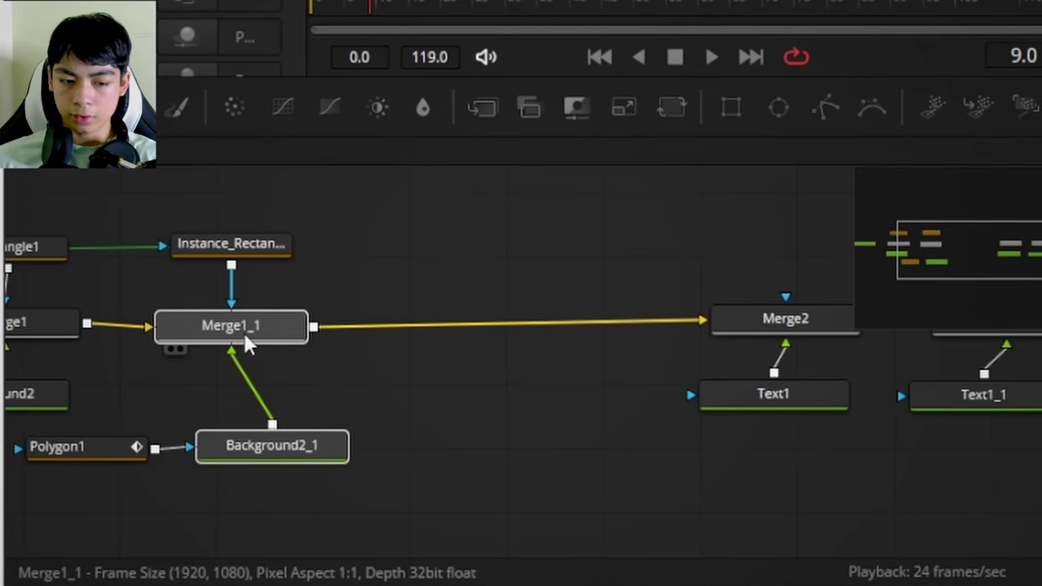
{"action": "key", "text": "ctrl+c"}
{"action": "key", "text": "ctrl+v"}
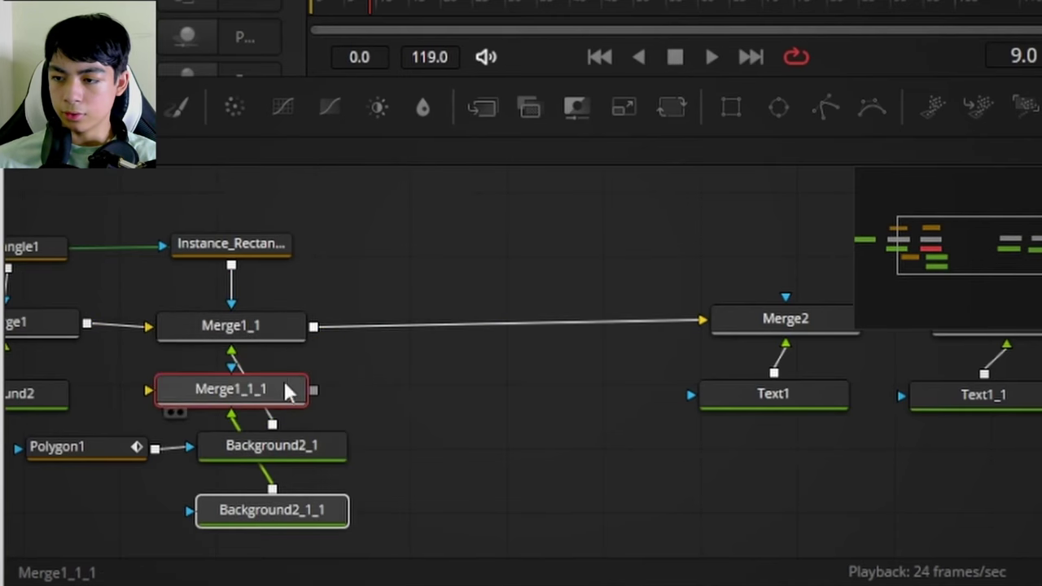
{"action": "left_click_drag", "start_coordinate": [302, 483], "coordinate": [393, 456]}
{"action": "left_click_drag", "start_coordinate": [464, 338], "coordinate": [476, 332]}
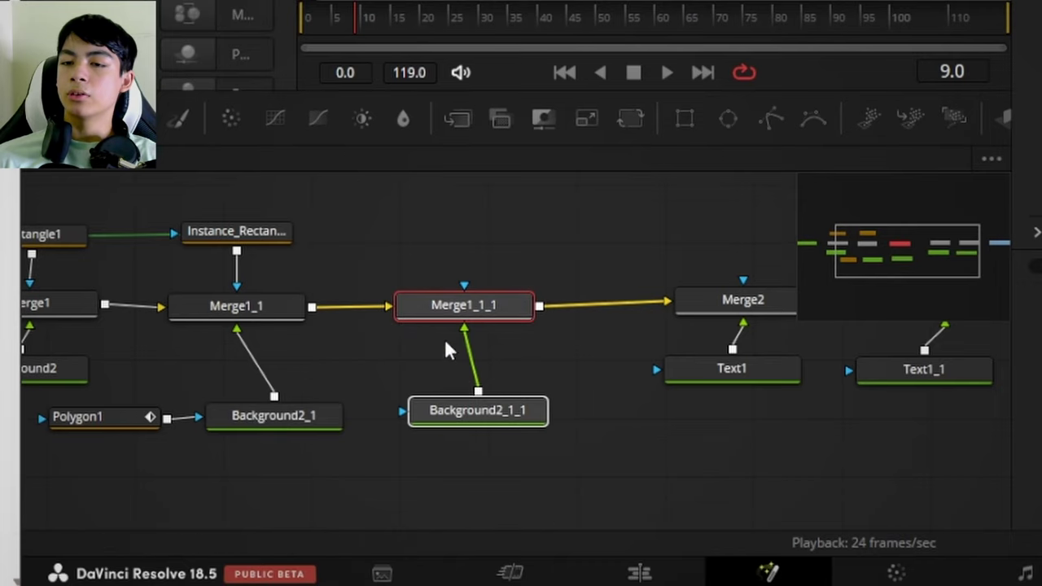
Set Background2_1_1 to dark grey with red, green and blue at 0.164705, and add a Rectangle mask to it
{"action": "left_click", "coordinate": [498, 239]}
{"action": "left_click_drag", "start_coordinate": [612, 226], "coordinate": [677, 453]}
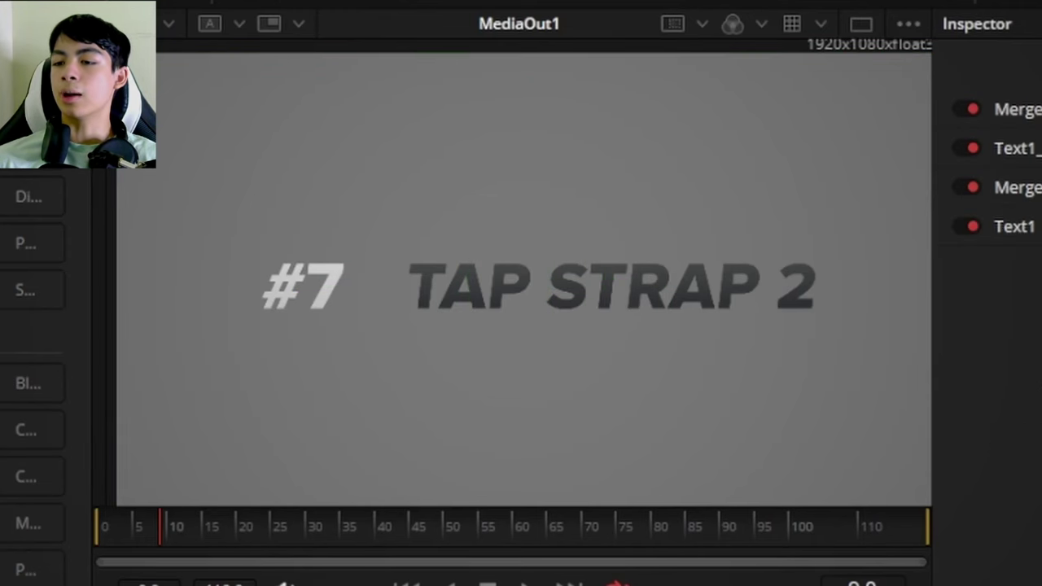
{"action": "left_click", "coordinate": [407, 504]}
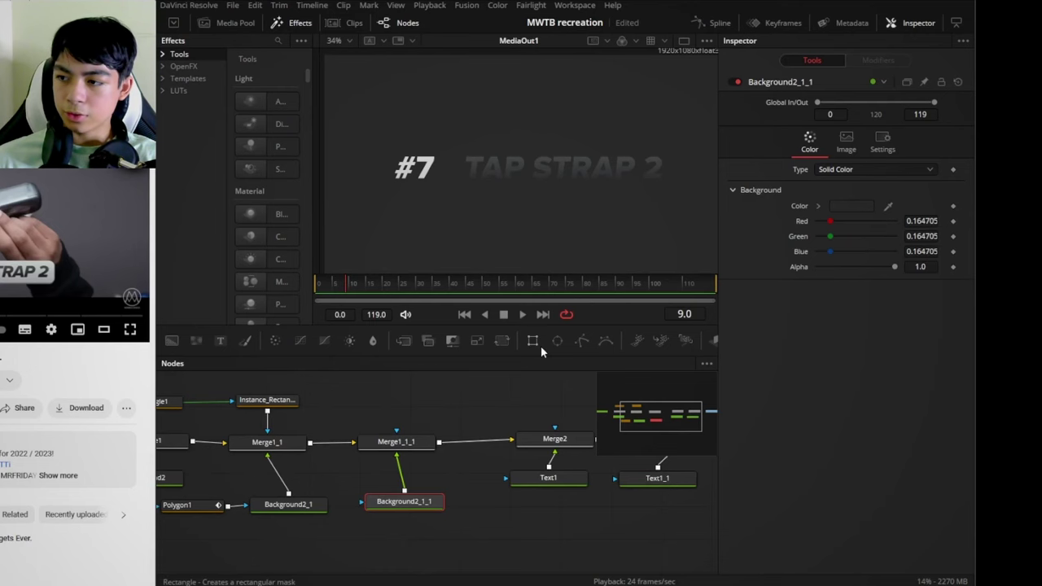
{"action": "left_click", "coordinate": [533, 341]}
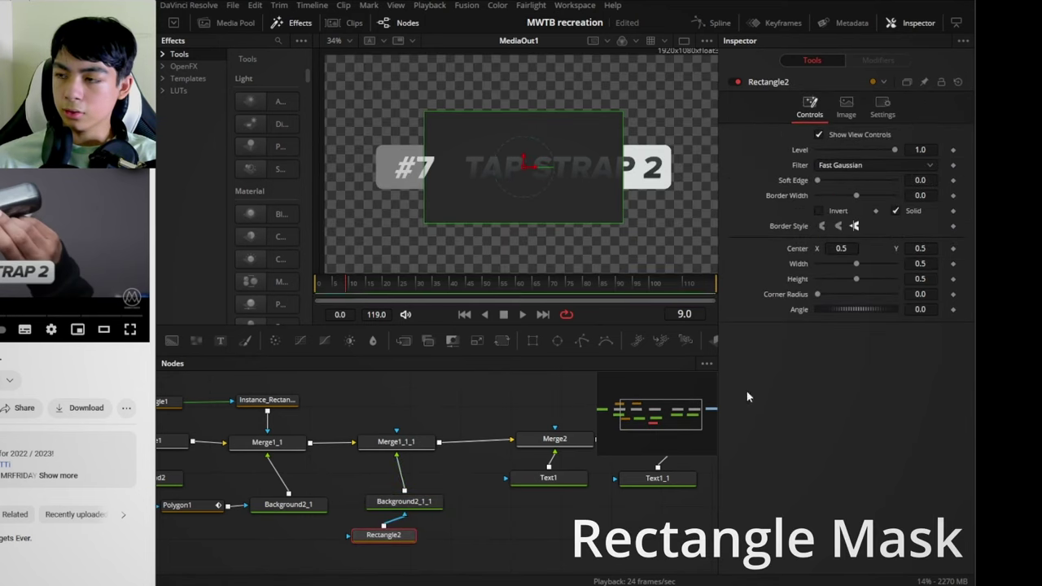
Paste an instance of Polygon1, place it above Merge1_1_1 and connect it as that merge's mask
{"action": "left_click", "coordinate": [323, 509]}
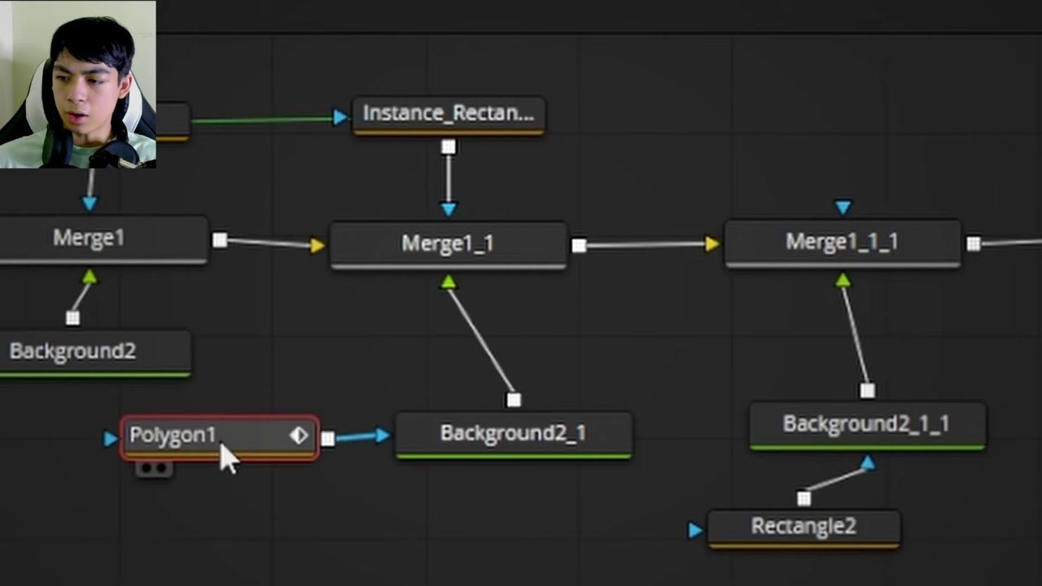
{"action": "key", "text": "ctrl+shift+v"}
{"action": "left_click_drag", "start_coordinate": [386, 356], "coordinate": [518, 223]}
{"action": "left_click_drag", "start_coordinate": [516, 270], "coordinate": [312, 325]}
{"action": "left_click_drag", "start_coordinate": [324, 283], "coordinate": [347, 271]}
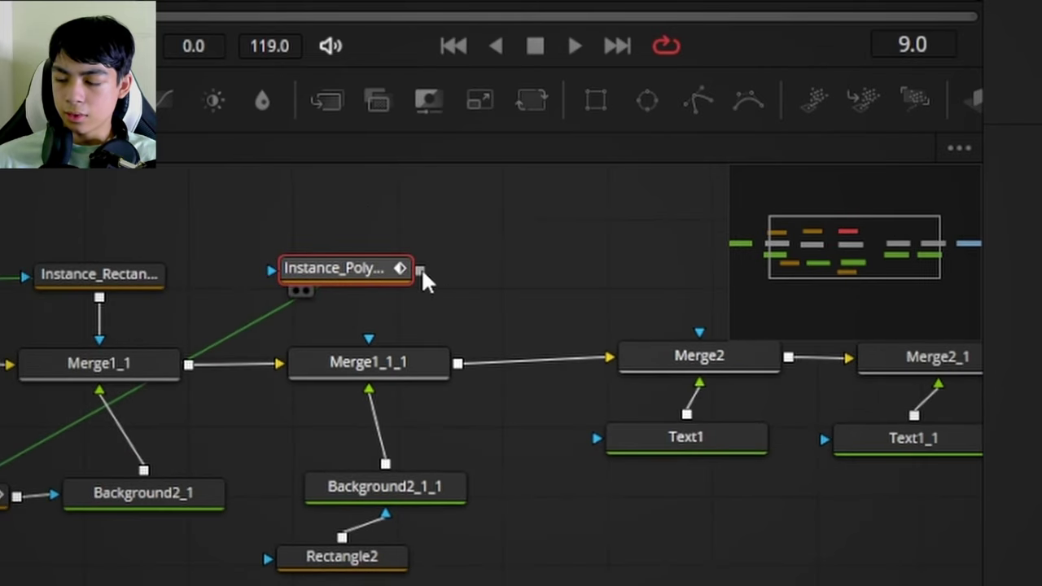
{"action": "left_click_drag", "start_coordinate": [421, 271], "coordinate": [368, 341]}
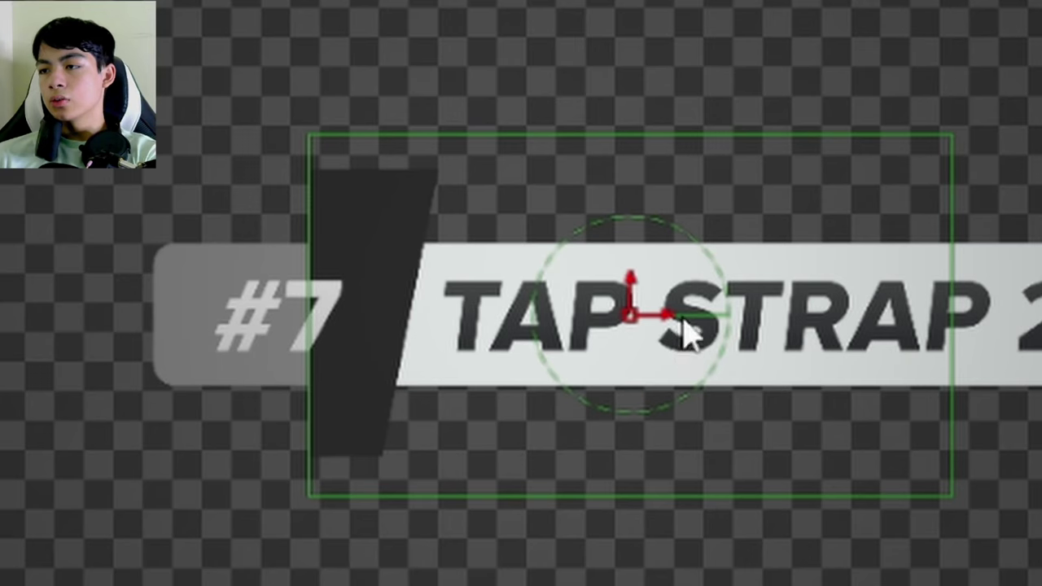
Move the Rectangle2 mask left to center X 0.310397 over the "#7" section and check Instance_Polygon1's center position
{"action": "left_click_drag", "start_coordinate": [669, 315], "coordinate": [489, 310]}
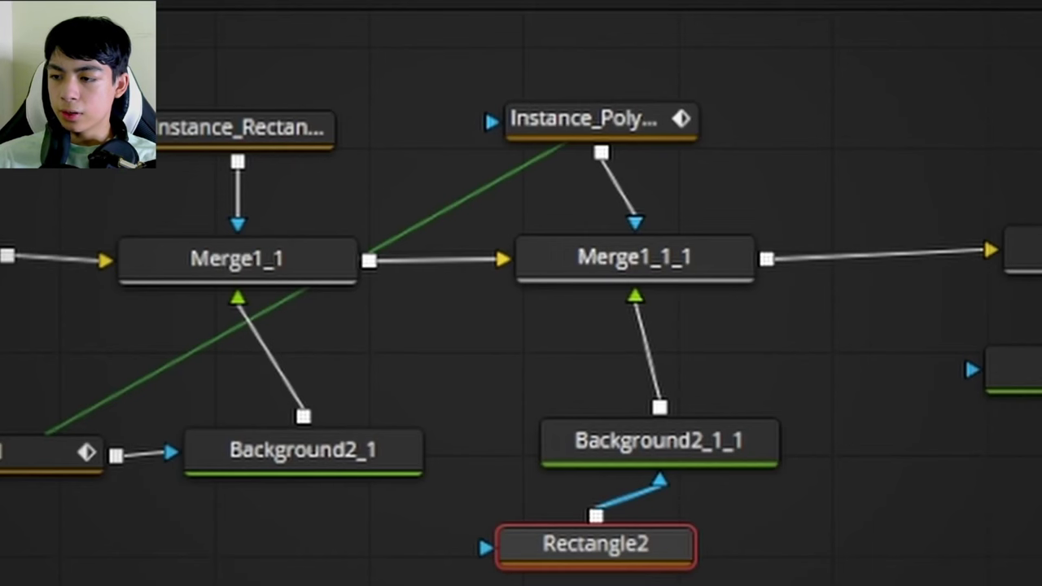
{"action": "left_click", "coordinate": [611, 133]}
{"action": "left_click", "coordinate": [831, 142]}
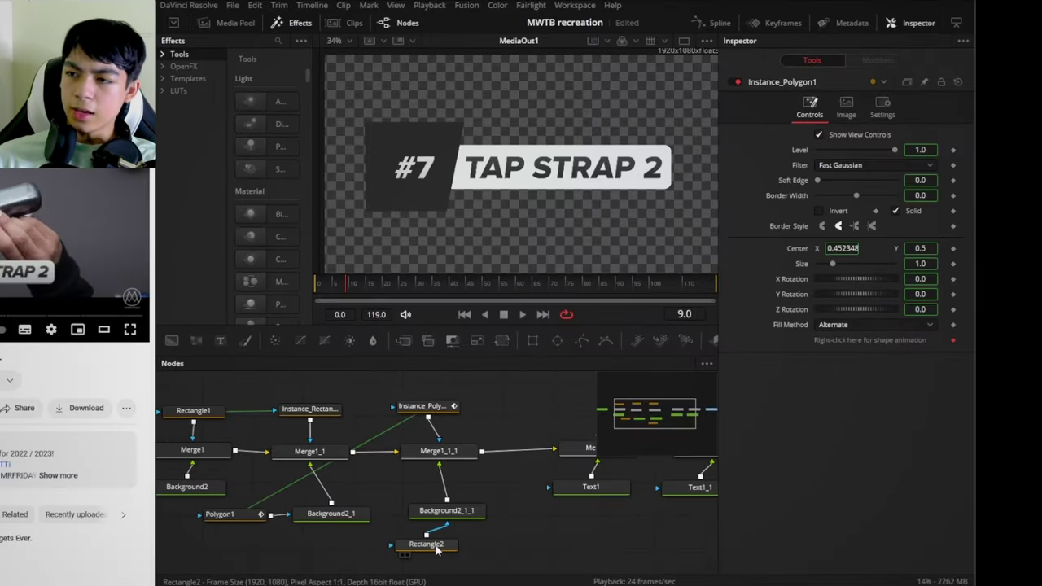
{"action": "left_click", "coordinate": [435, 547]}
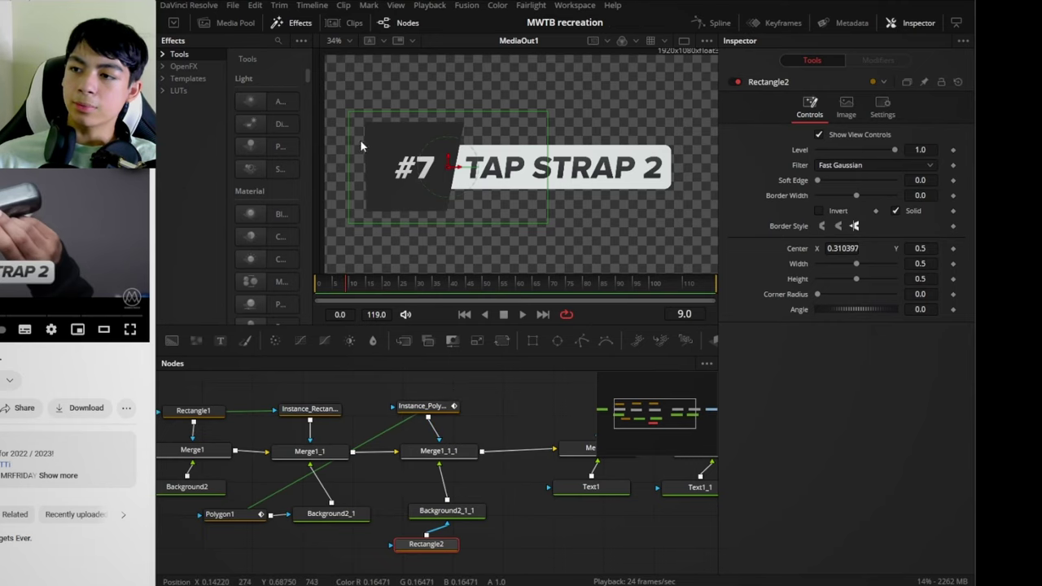
Move Background2_1_1 and Rectangle2 down and insert a new Merge node between Background2_1_1 and Merge1_1_1
{"action": "left_click", "coordinate": [480, 424]}
{"action": "left_click_drag", "start_coordinate": [506, 490], "coordinate": [420, 577]}
{"action": "left_click_drag", "start_coordinate": [466, 512], "coordinate": [456, 536]}
{"action": "left_click", "coordinate": [477, 474]}
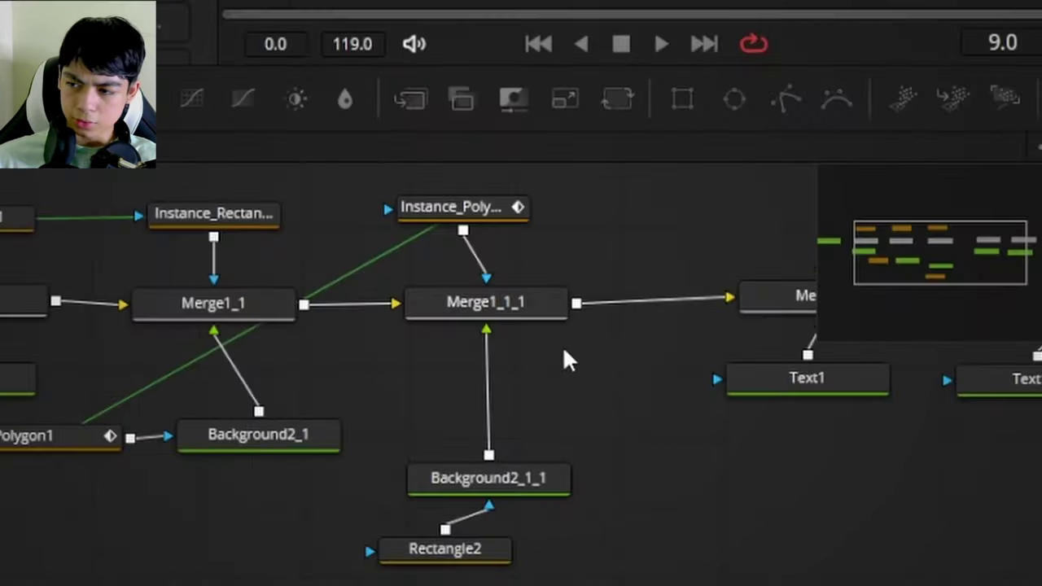
{"action": "left_click_drag", "start_coordinate": [410, 99], "coordinate": [486, 389]}
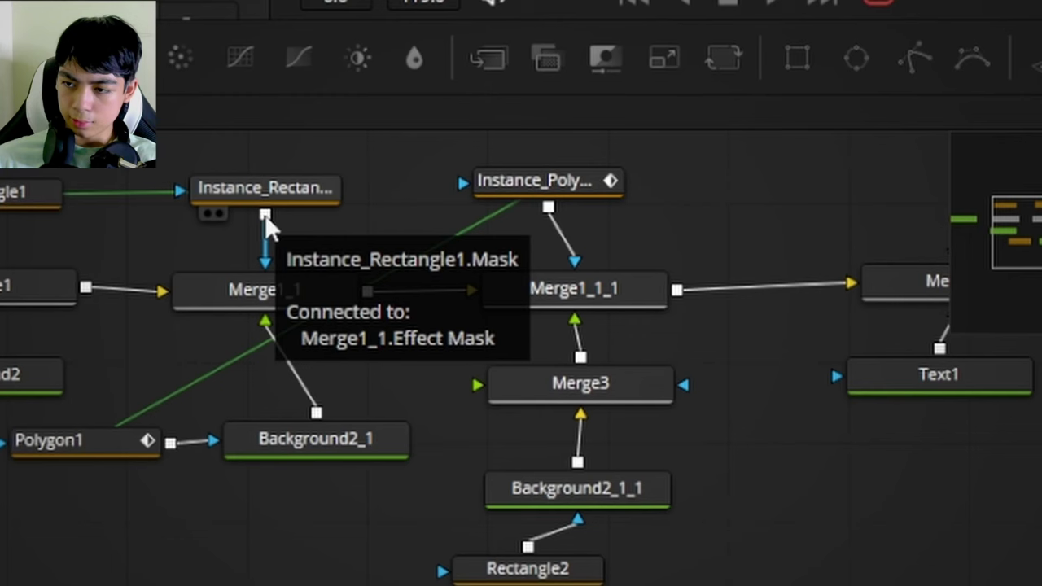
Connect Instance_Rectangle1 to Merge3 as its mask and switch Background2_1_1 from Merge3's background to its foreground input
{"action": "left_click_drag", "start_coordinate": [310, 406], "coordinate": [486, 482]}
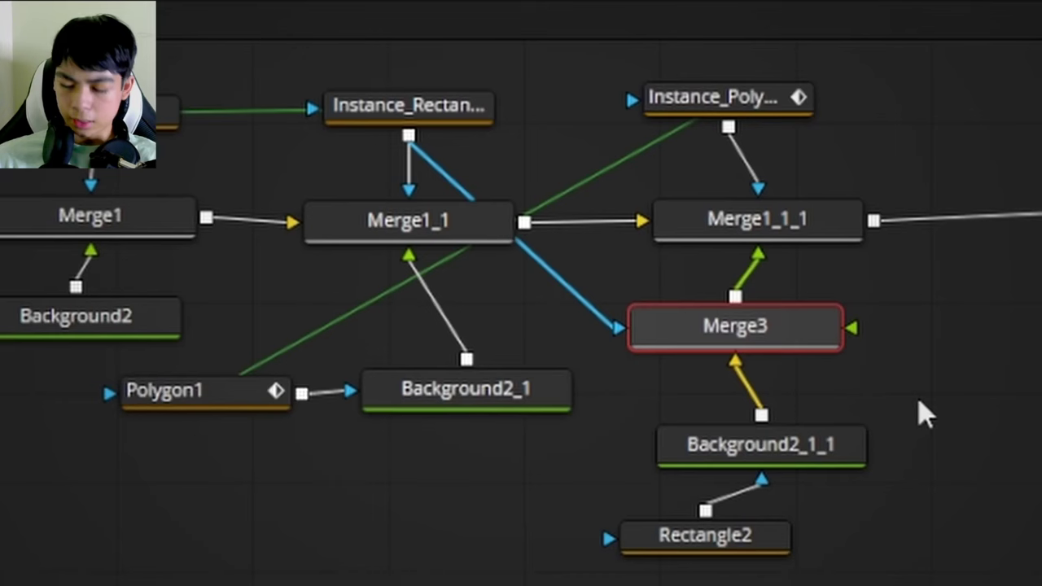
{"action": "left_click", "coordinate": [918, 414]}
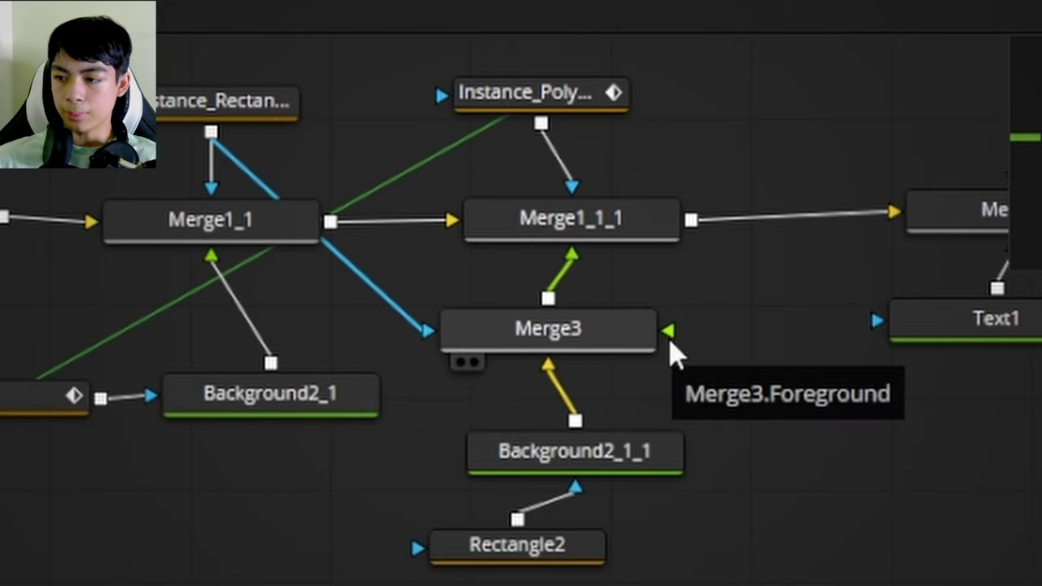
{"action": "left_click_drag", "start_coordinate": [731, 425], "coordinate": [595, 544]}
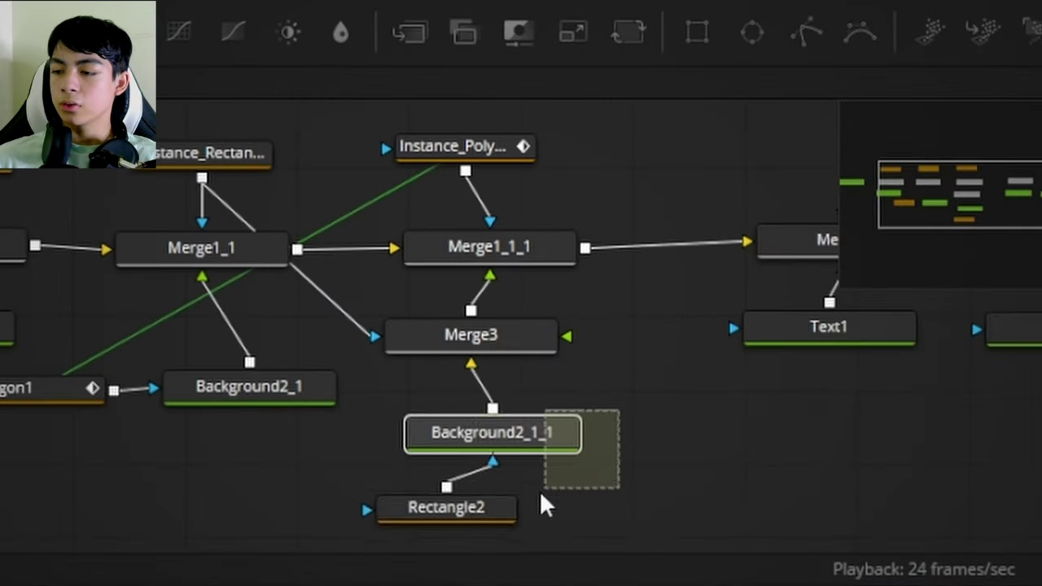
{"action": "left_click_drag", "start_coordinate": [624, 451], "coordinate": [697, 446]}
{"action": "left_click", "coordinate": [633, 380]}
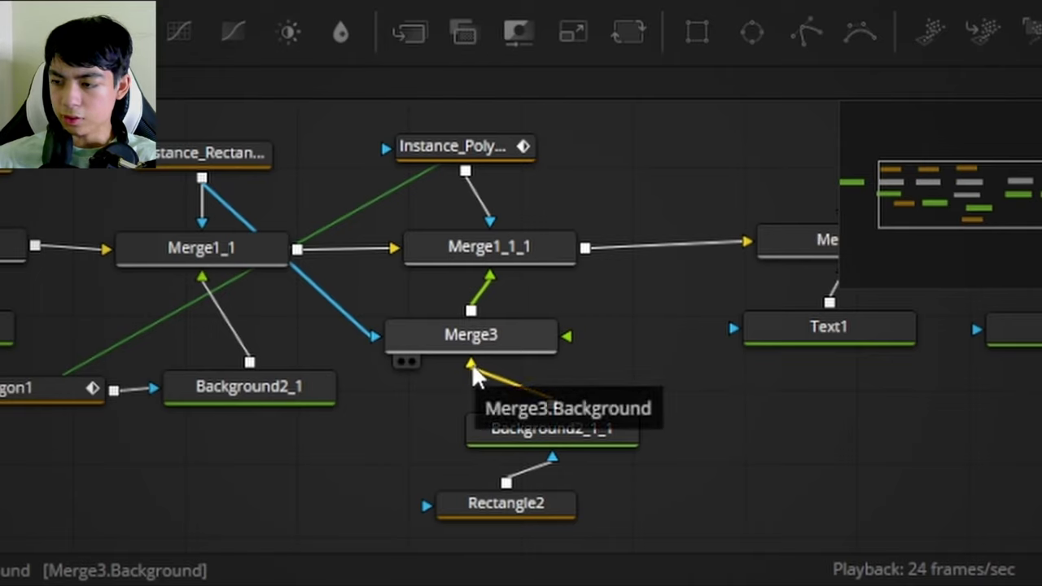
{"action": "left_click_drag", "start_coordinate": [472, 363], "coordinate": [568, 335]}
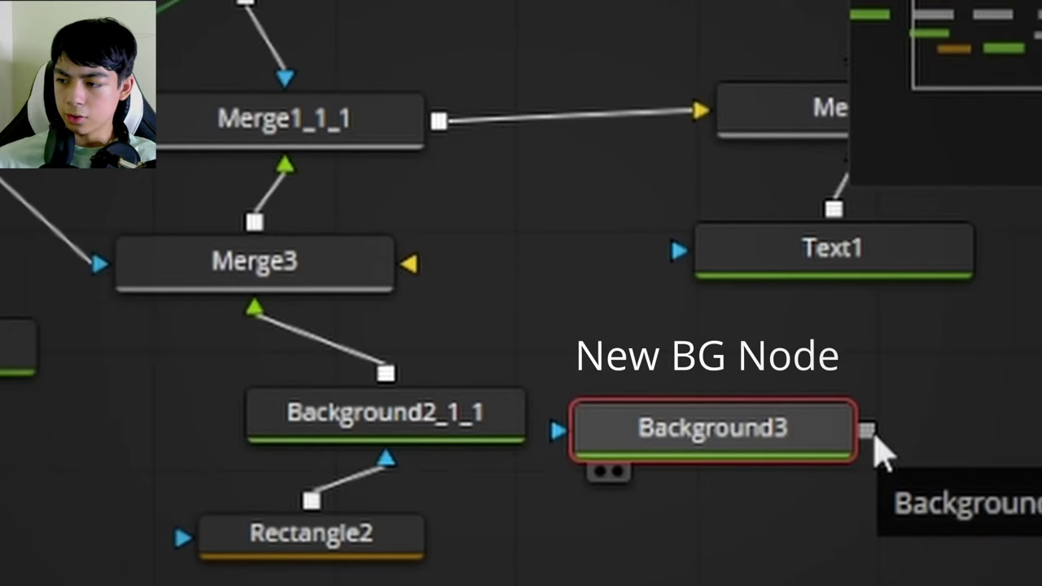
Connect a new Background node to Merge3's background input and lower its alpha to make it fully transparent
{"action": "left_click_drag", "start_coordinate": [851, 439], "coordinate": [645, 357]}
{"action": "left_click_drag", "start_coordinate": [537, 296], "coordinate": [410, 265]}
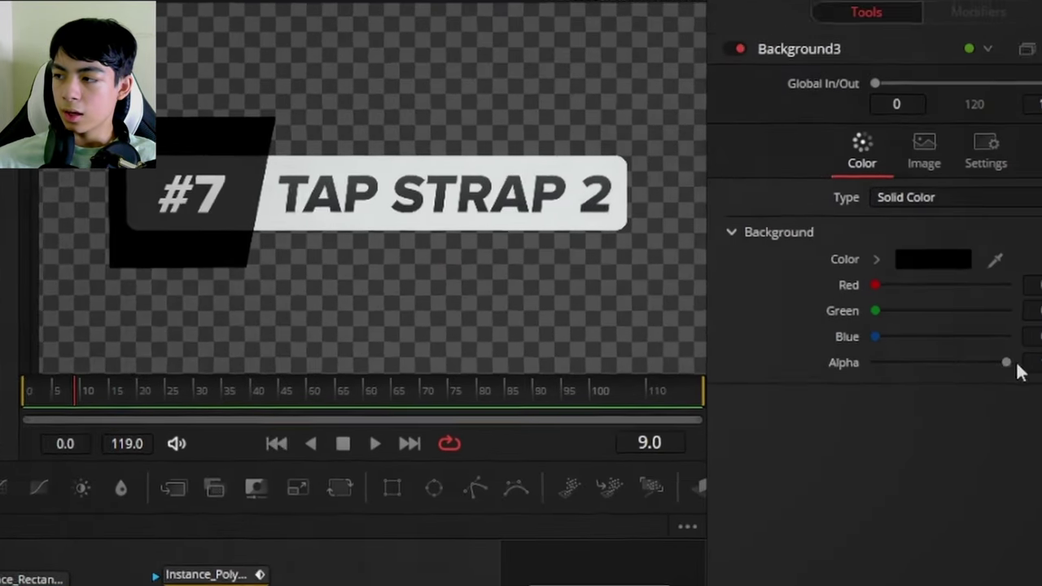
{"action": "left_click_drag", "start_coordinate": [1008, 363], "coordinate": [600, 407]}
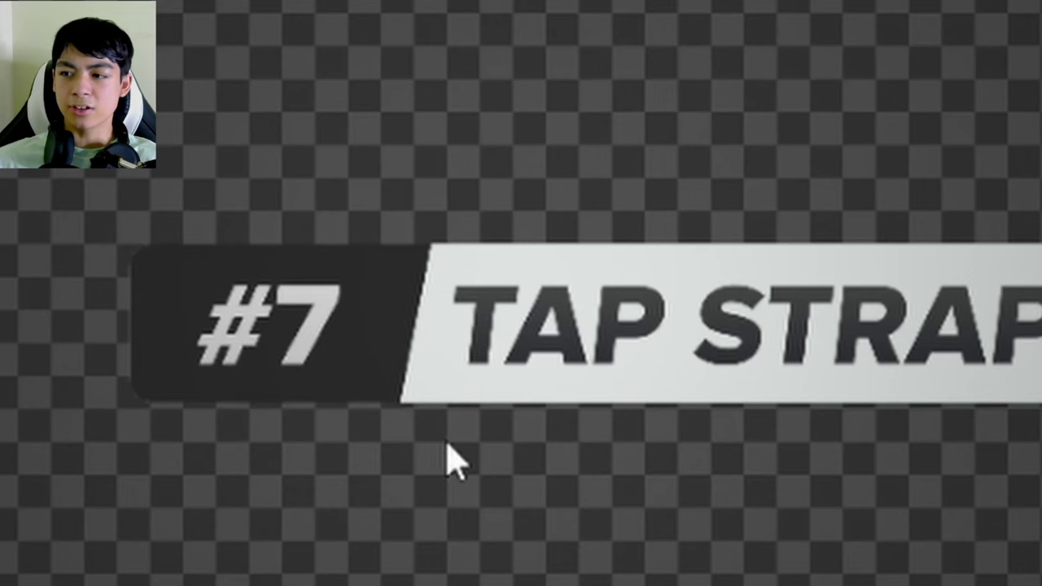
Reposition the Rectangle2 mask downward and soften its edge so the dark grey fades upward behind "#7"
{"action": "left_click", "coordinate": [452, 556]}
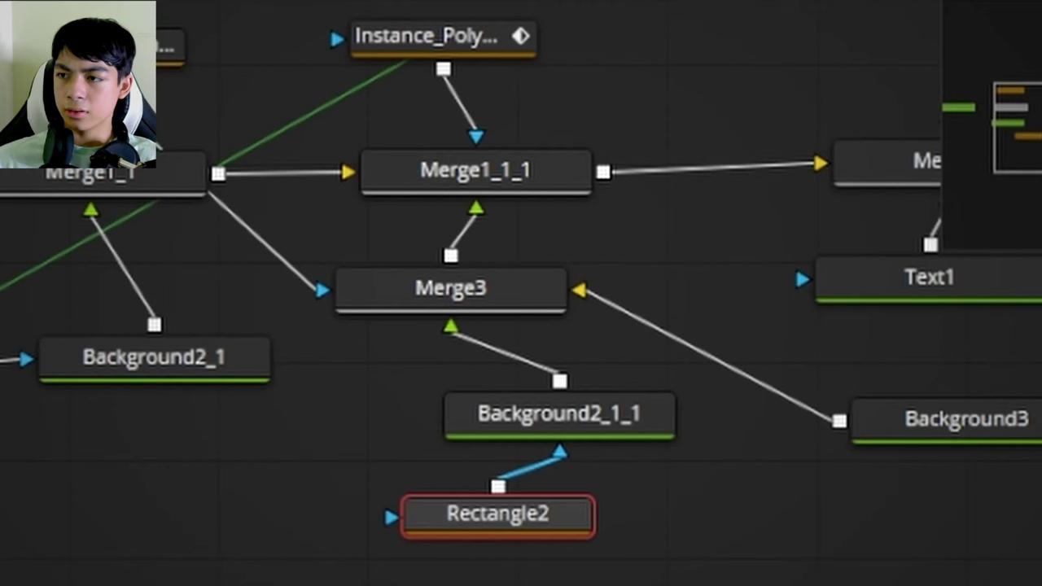
{"action": "left_click_drag", "start_coordinate": [433, 269], "coordinate": [360, 275]}
{"action": "left_click_drag", "start_coordinate": [326, 240], "coordinate": [295, 393]}
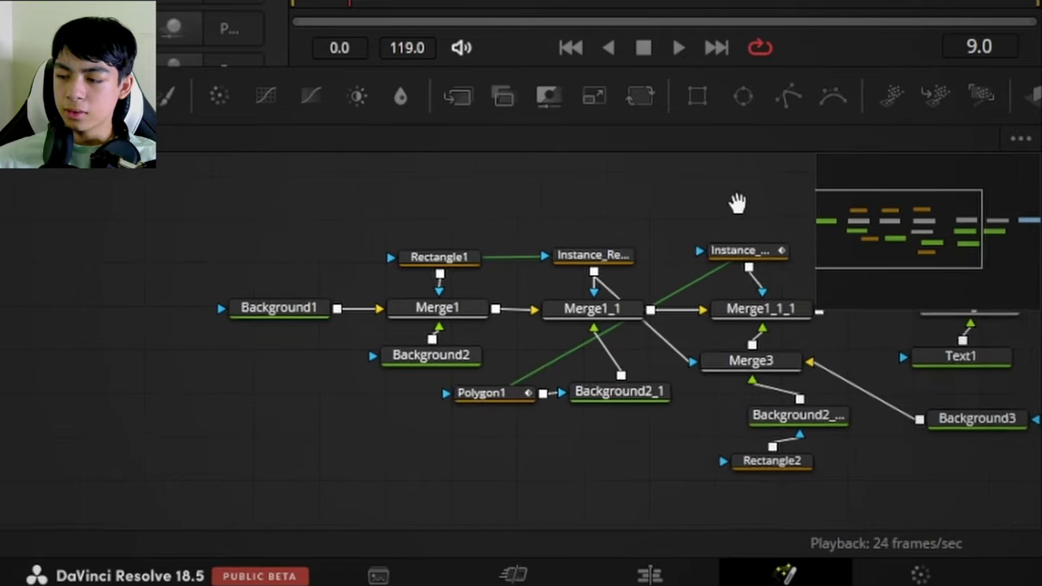
{"action": "left_click_drag", "start_coordinate": [739, 203], "coordinate": [295, 200]}
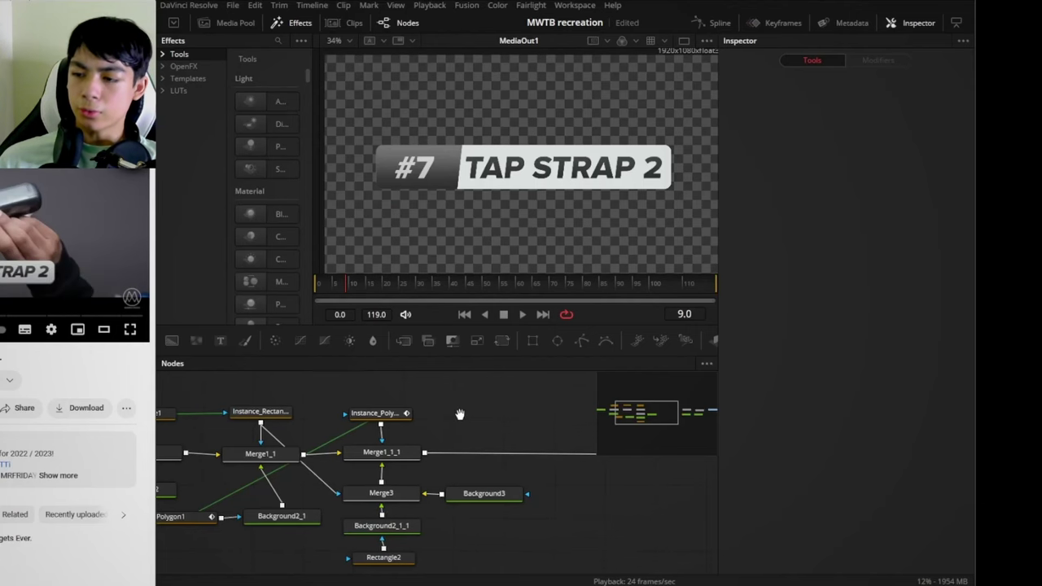
Move the Merge1_1_1 node group farther from Merge1_1 and merge a new Background node into the connection between them
{"action": "left_click_drag", "start_coordinate": [461, 415], "coordinate": [428, 407]}
{"action": "left_click_drag", "start_coordinate": [518, 392], "coordinate": [330, 562]}
{"action": "left_click_drag", "start_coordinate": [346, 407], "coordinate": [518, 409]}
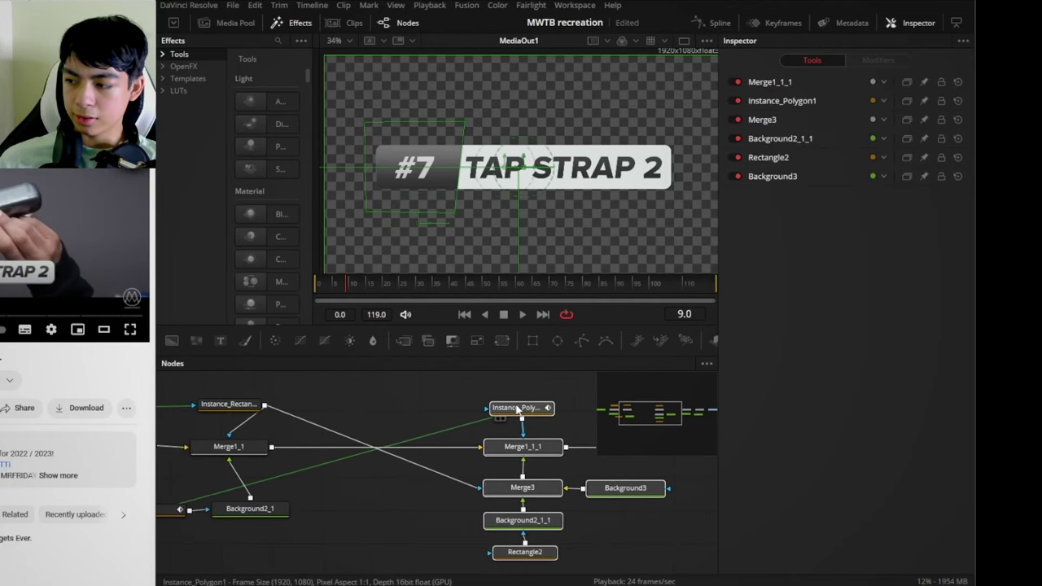
{"action": "left_click_drag", "start_coordinate": [172, 341], "coordinate": [394, 453]}
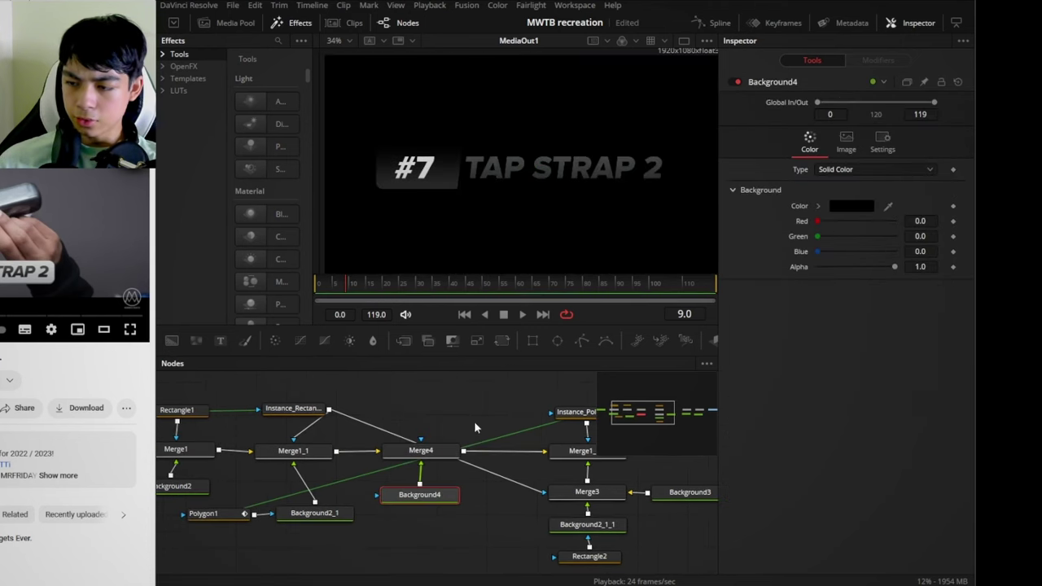
Connect Instance_Rectangle1 to Merge4 as its mask so the new background is confined to the banner shape
{"action": "left_click_drag", "start_coordinate": [424, 423], "coordinate": [408, 421]}
{"action": "left_click_drag", "start_coordinate": [287, 408], "coordinate": [271, 411]}
{"action": "left_click", "coordinate": [271, 412]}
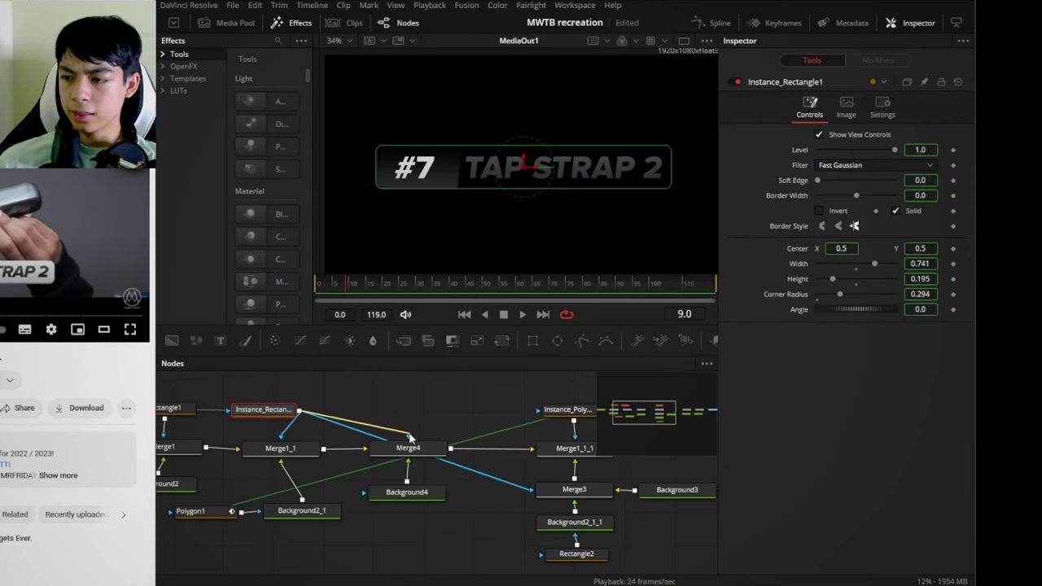
{"action": "left_click_drag", "start_coordinate": [411, 438], "coordinate": [410, 440]}
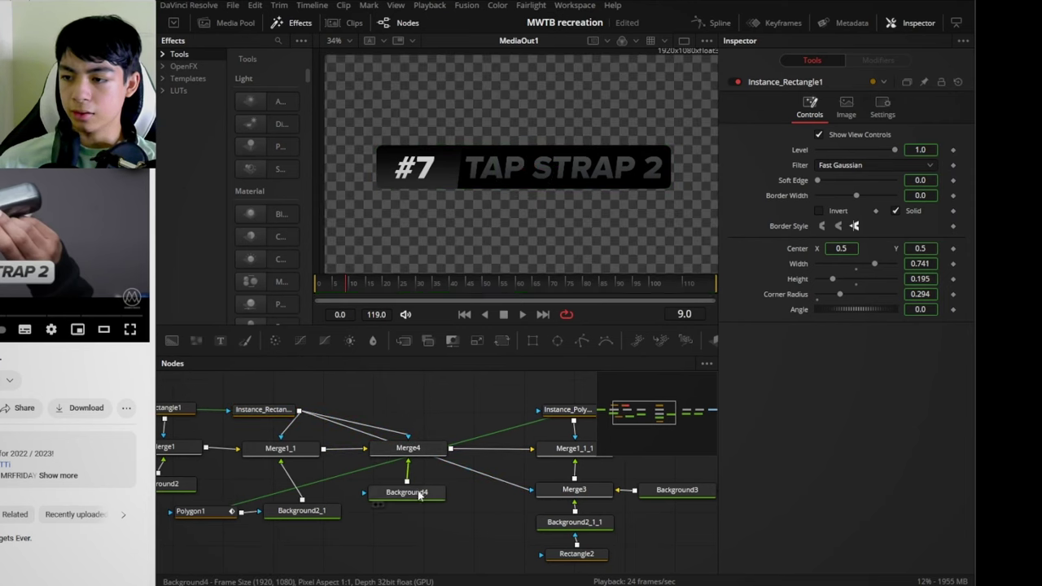
Change Background4's colour from black to a light grey sampled from the screen
{"action": "left_click", "coordinate": [407, 492]}
{"action": "left_click", "coordinate": [851, 206]}
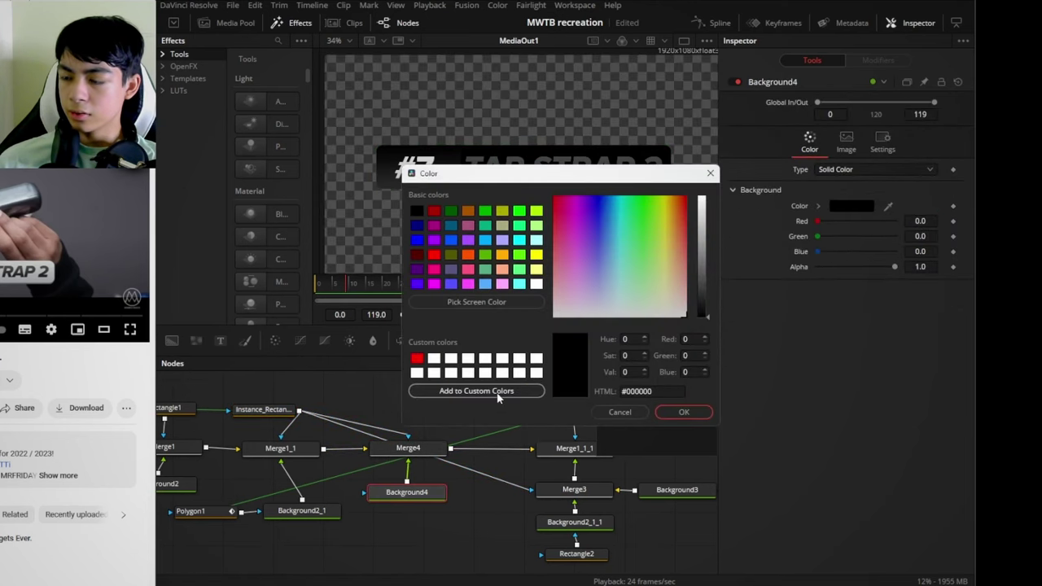
{"action": "left_click", "coordinate": [485, 308]}
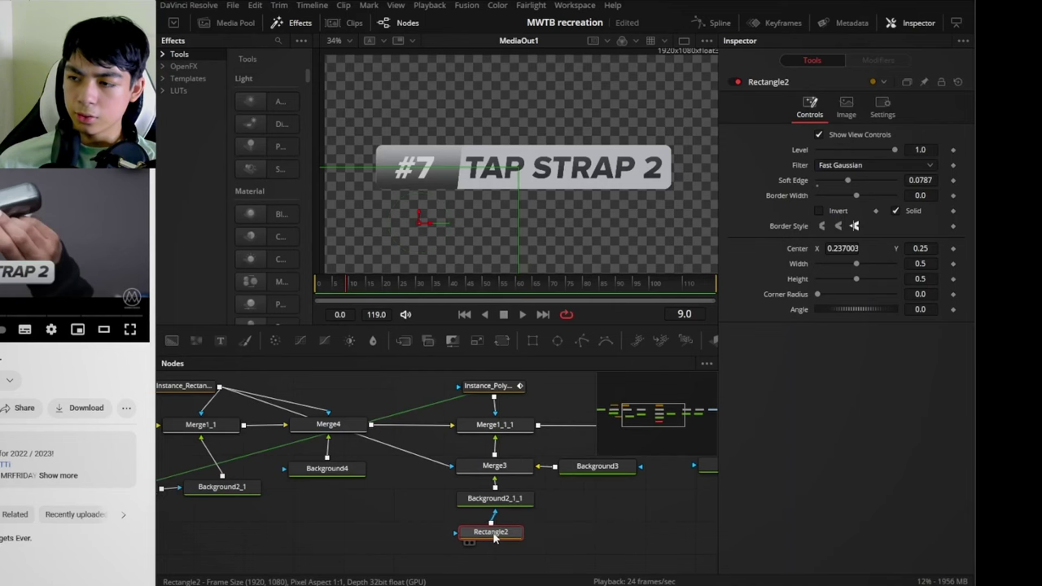
Connect Rectangle2 to Background4 as its mask, shift Rectangle2's centre X to about 0.485 and widen it across the whole banner
{"action": "left_click_drag", "start_coordinate": [488, 536], "coordinate": [441, 538]}
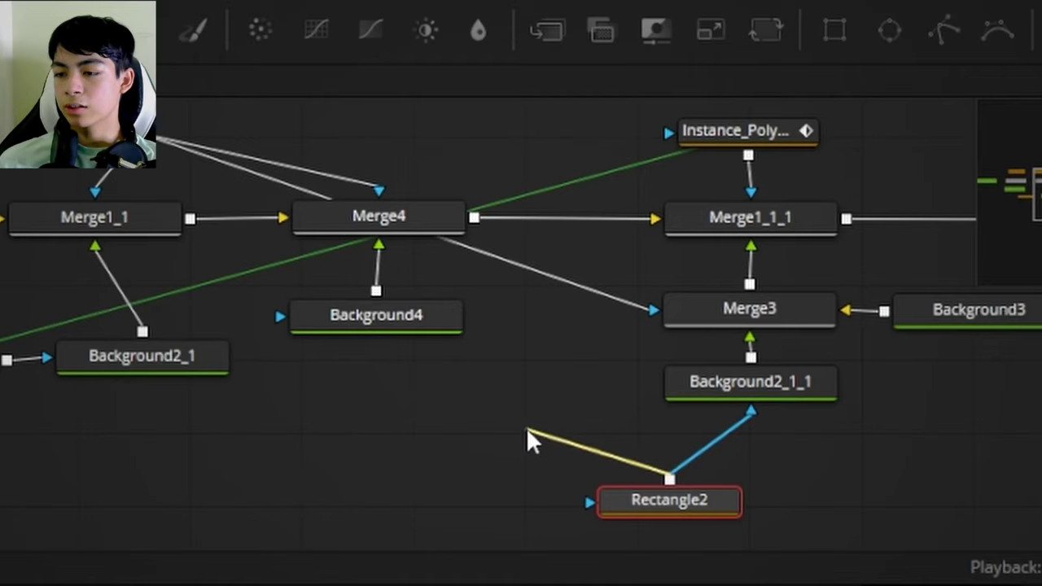
{"action": "left_click_drag", "start_coordinate": [407, 365], "coordinate": [334, 321]}
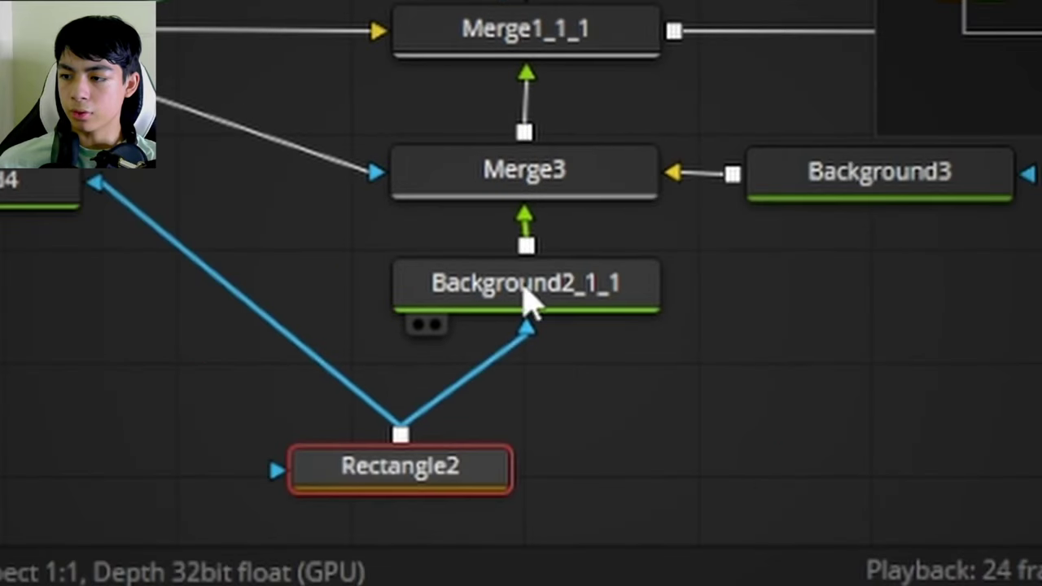
{"action": "left_click", "coordinate": [696, 287]}
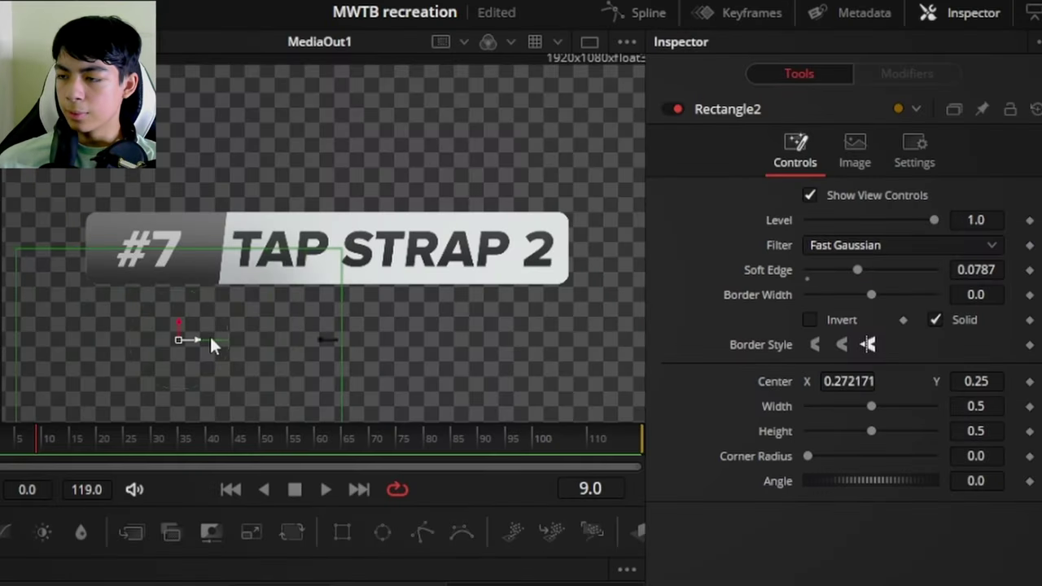
{"action": "left_click_drag", "start_coordinate": [209, 344], "coordinate": [340, 350]}
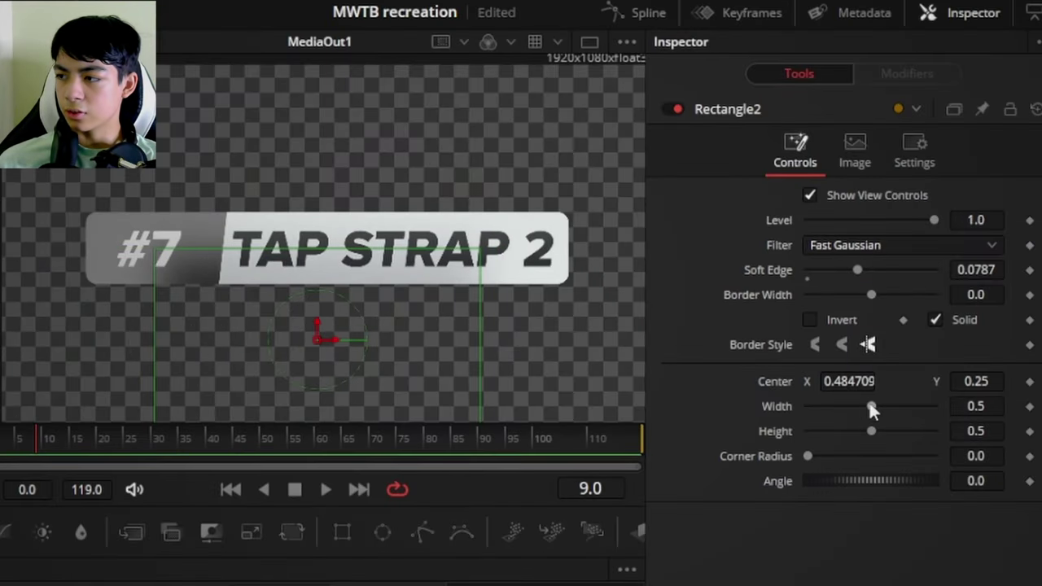
{"action": "left_click_drag", "start_coordinate": [871, 406], "coordinate": [936, 406]}
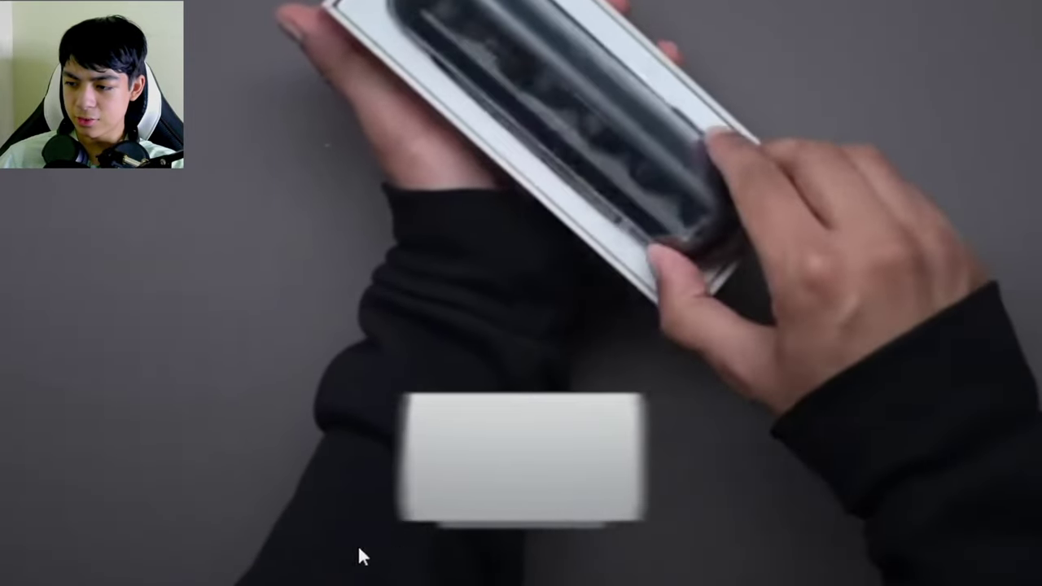
Replay the reference video's TAP STRAP 2 clip to examine how the title banner animates in
{"action": "key", "text": "Left"}
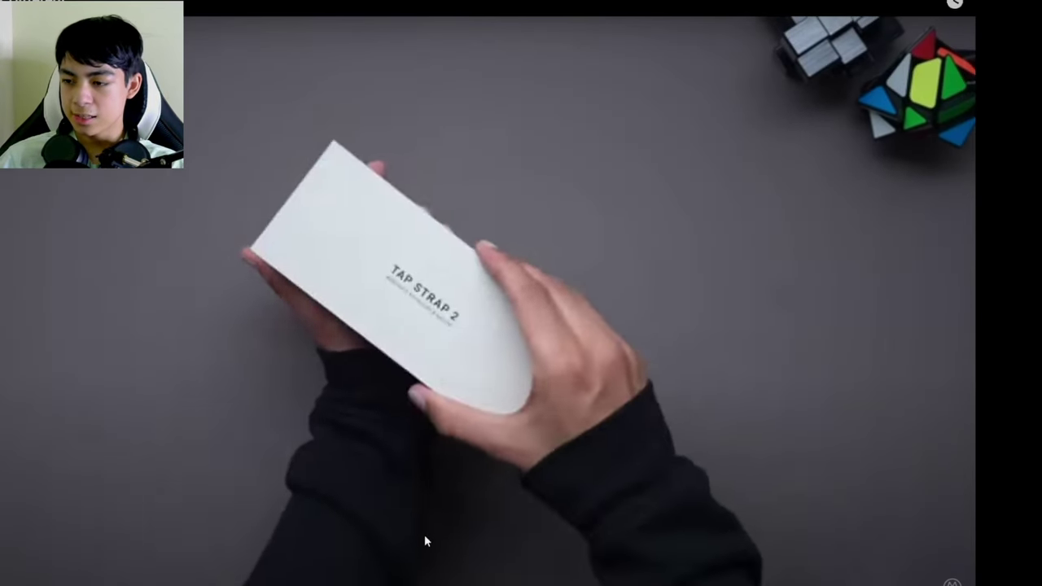
{"action": "left_click", "coordinate": [422, 534]}
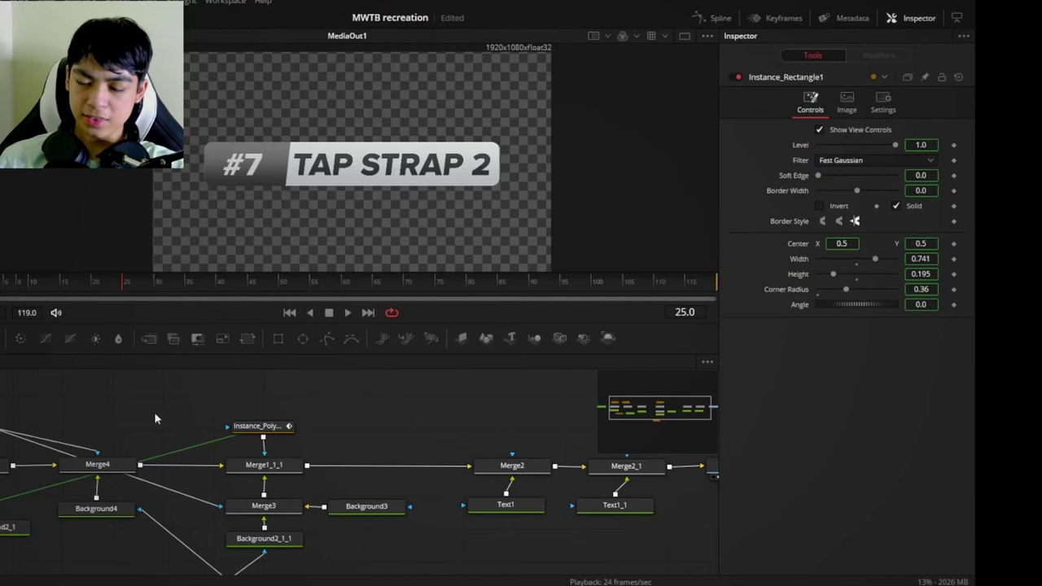
Paste an instance of Instance_Rectangle1 between Merge2_1 and MediaOut1, above the node line
{"action": "left_click_drag", "start_coordinate": [156, 418], "coordinate": [263, 410]}
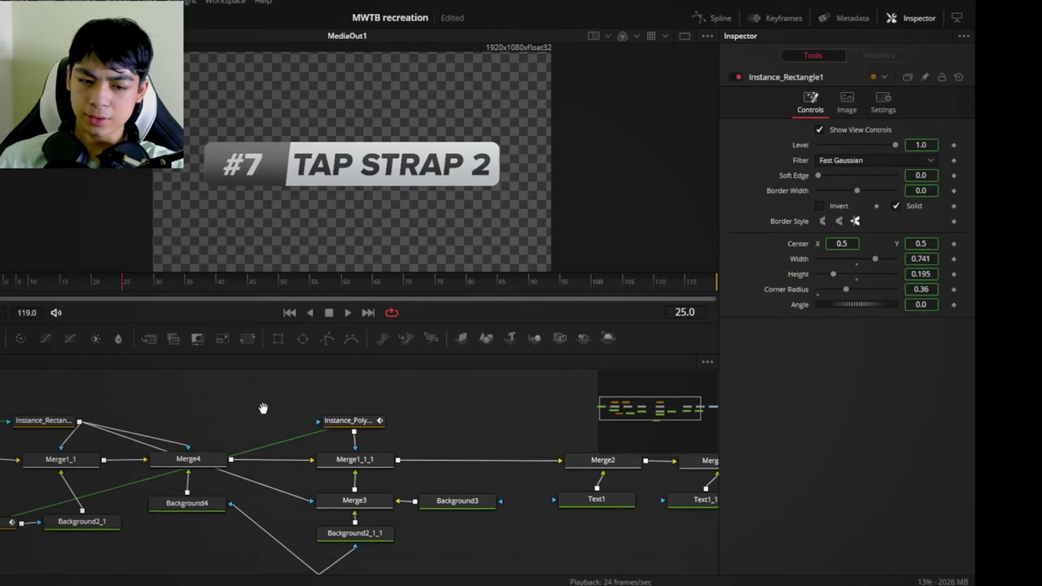
{"action": "left_click", "coordinate": [58, 425]}
{"action": "left_click", "coordinate": [172, 404]}
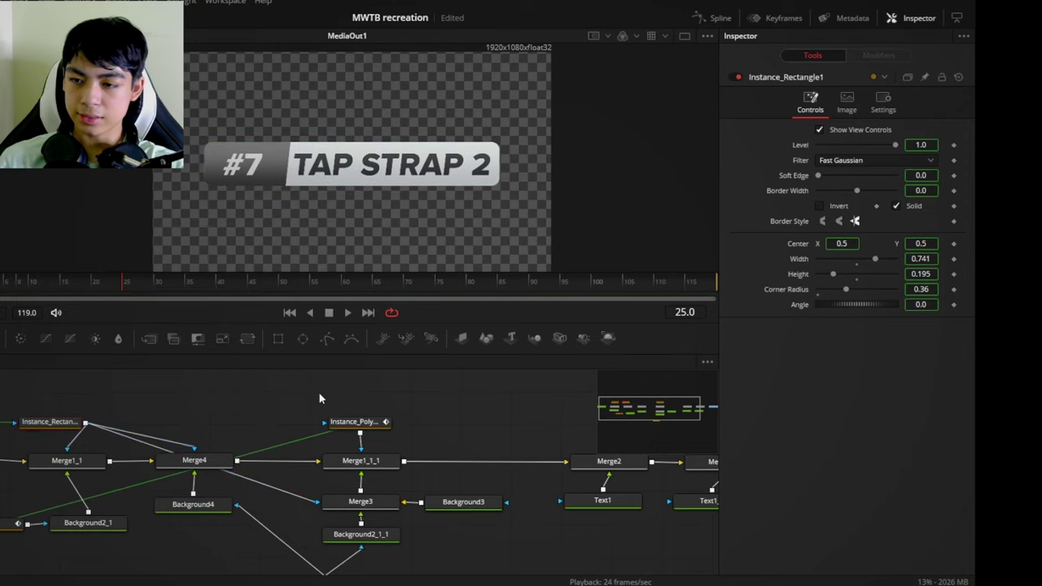
{"action": "left_click_drag", "start_coordinate": [323, 397], "coordinate": [49, 407]}
{"action": "left_click_drag", "start_coordinate": [187, 406], "coordinate": [60, 400]}
{"action": "right_click", "coordinate": [219, 396]}
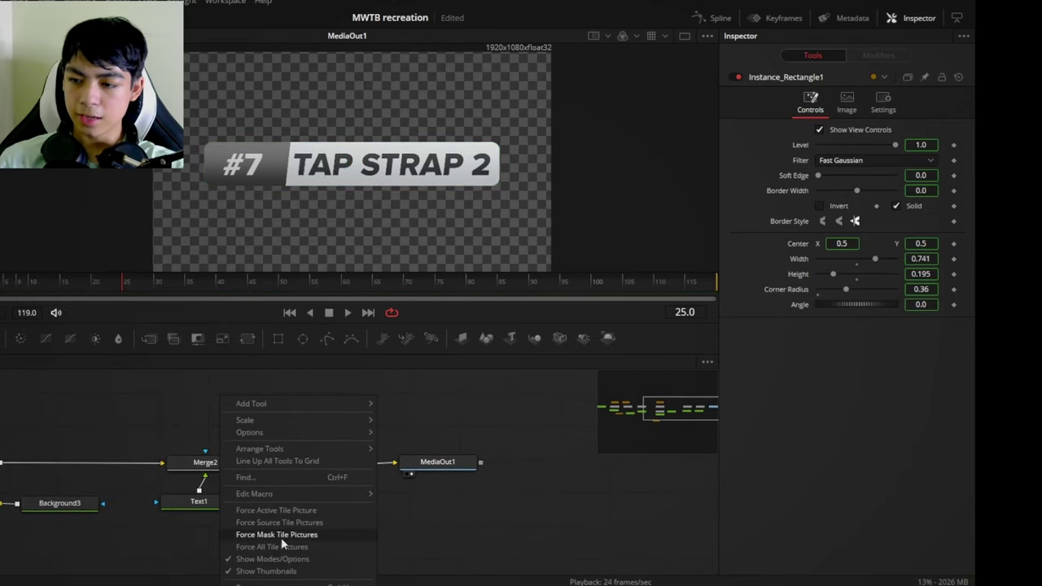
{"action": "left_click", "coordinate": [285, 585]}
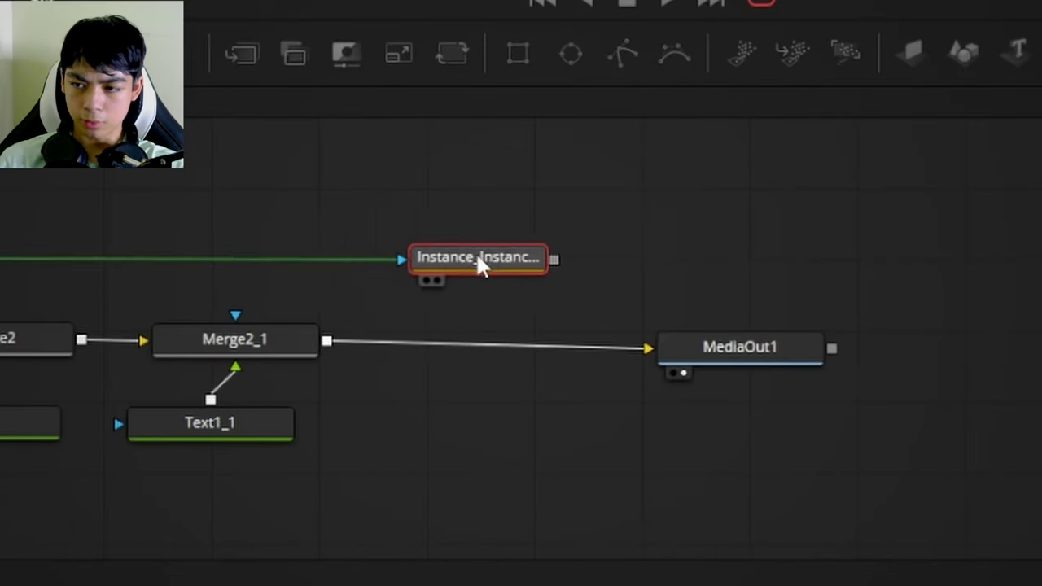
{"action": "left_click_drag", "start_coordinate": [477, 254], "coordinate": [528, 258]}
Insert a Merge node between Merge2_1 and MediaOut1 and connect the pasted rectangle instance as its mask
{"action": "left_click_drag", "start_coordinate": [244, 55], "coordinate": [477, 345]}
{"action": "left_click_drag", "start_coordinate": [710, 350], "coordinate": [759, 352]}
{"action": "left_click_drag", "start_coordinate": [505, 349], "coordinate": [544, 350]}
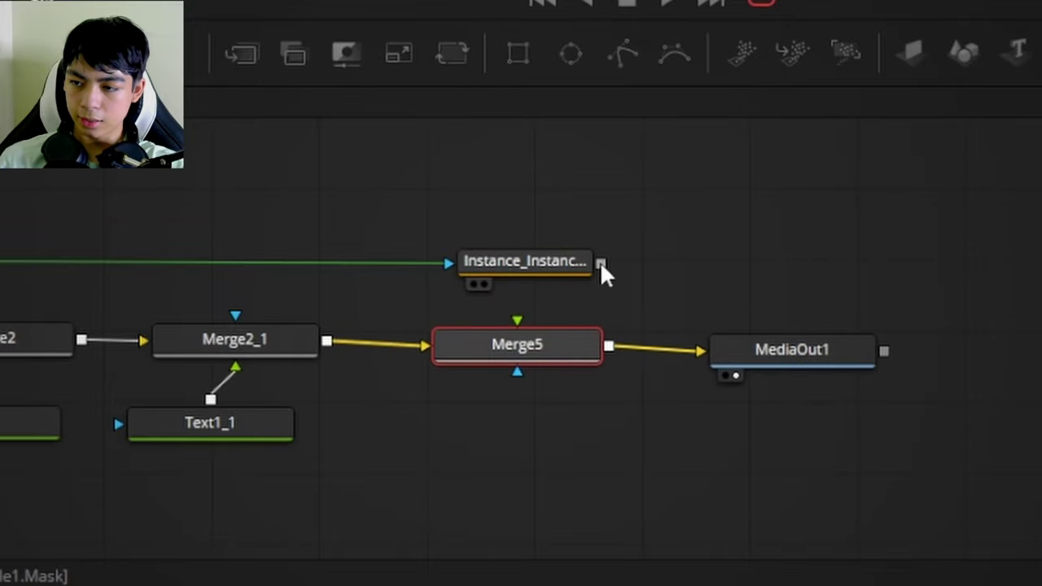
{"action": "left_click", "coordinate": [544, 265]}
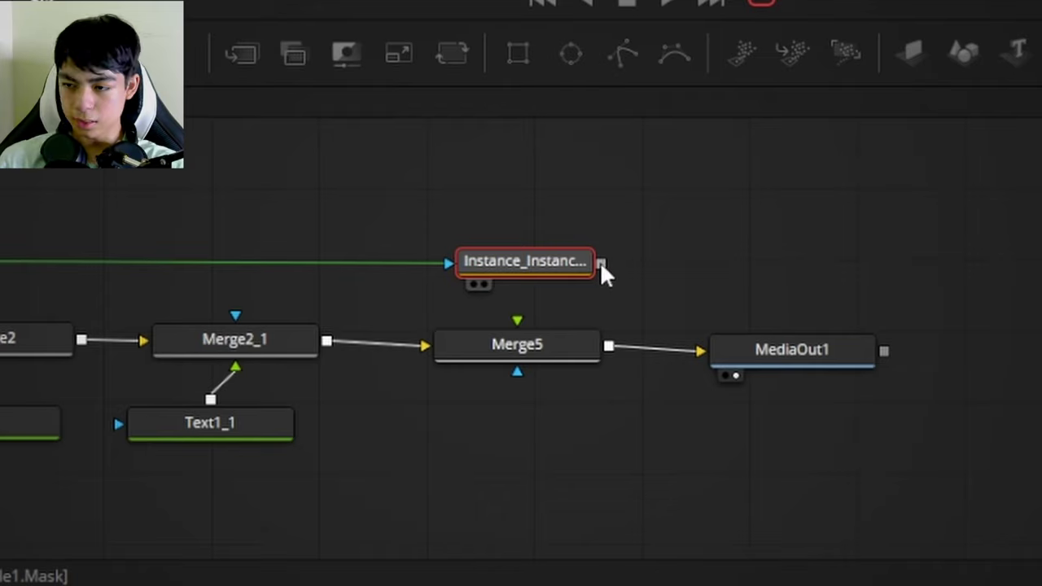
{"action": "left_click_drag", "start_coordinate": [600, 262], "coordinate": [531, 370]}
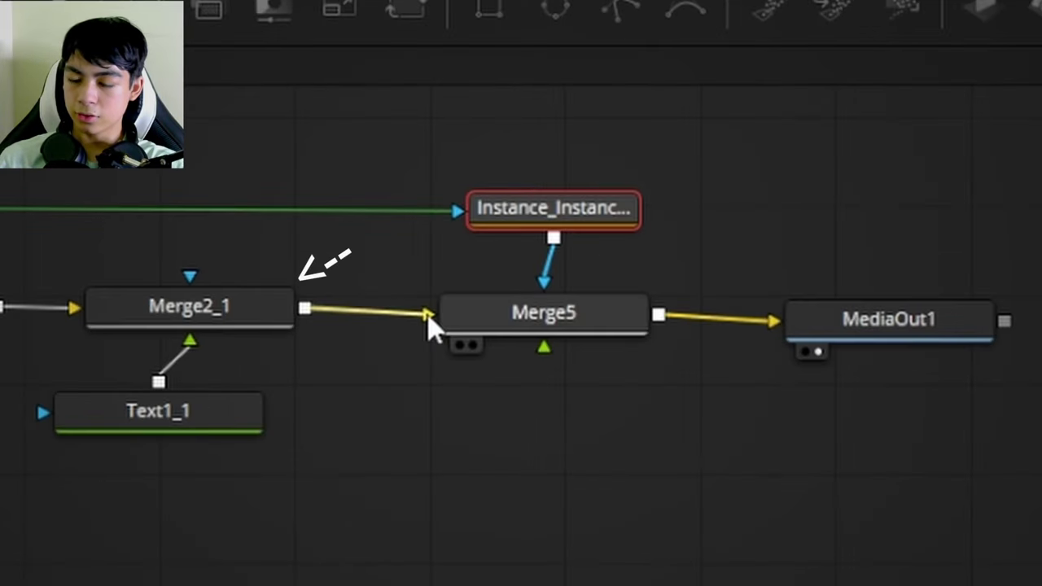
Switch Merge2_1 to Merge5's foreground input and connect a new Background node to Merge5's background input
{"action": "left_click_drag", "start_coordinate": [429, 316], "coordinate": [544, 347]}
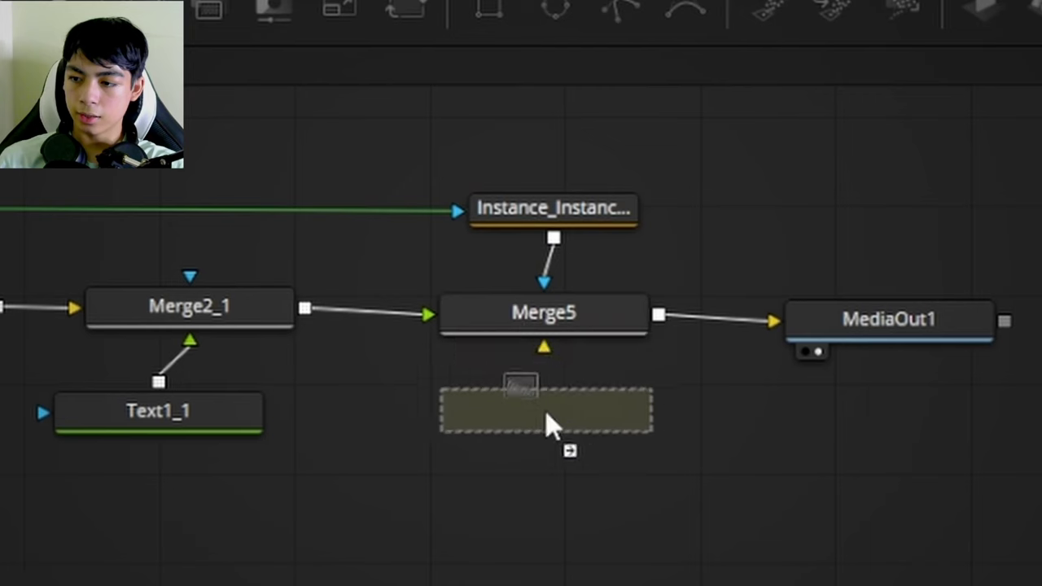
{"action": "left_click_drag", "start_coordinate": [547, 423], "coordinate": [550, 422]}
{"action": "left_click_drag", "start_coordinate": [641, 421], "coordinate": [551, 360]}
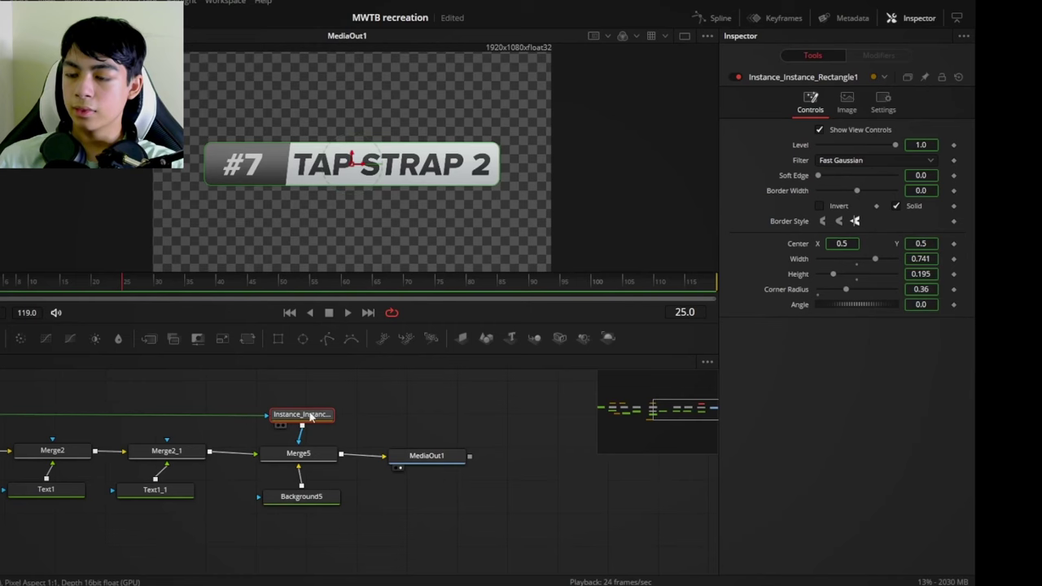
Try shifting the pasted rectangle instance sideways across the banner and return it to its centred position
{"action": "left_click_drag", "start_coordinate": [362, 167], "coordinate": [276, 183]}
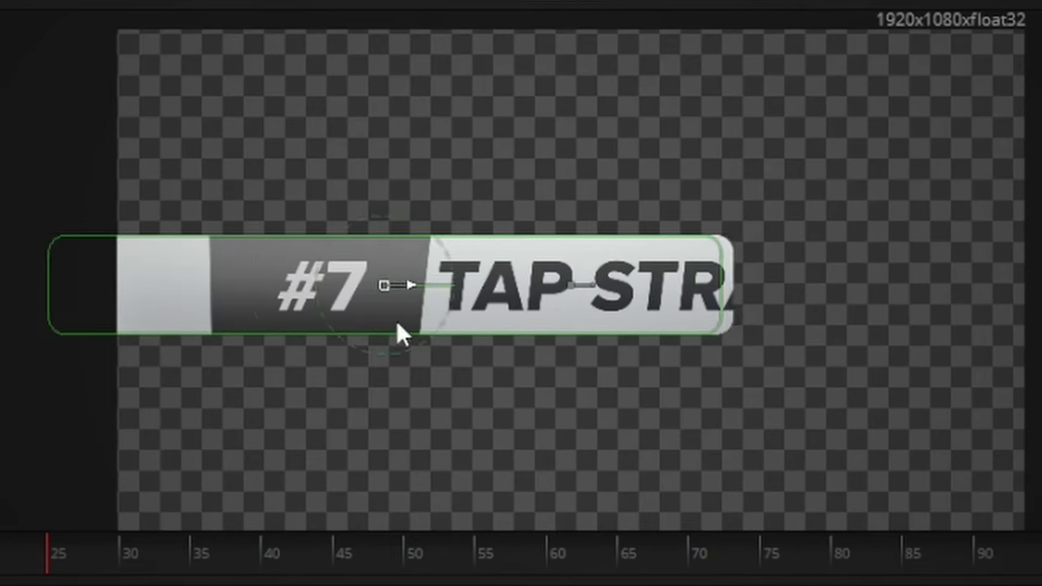
{"action": "left_click_drag", "start_coordinate": [397, 324], "coordinate": [558, 386]}
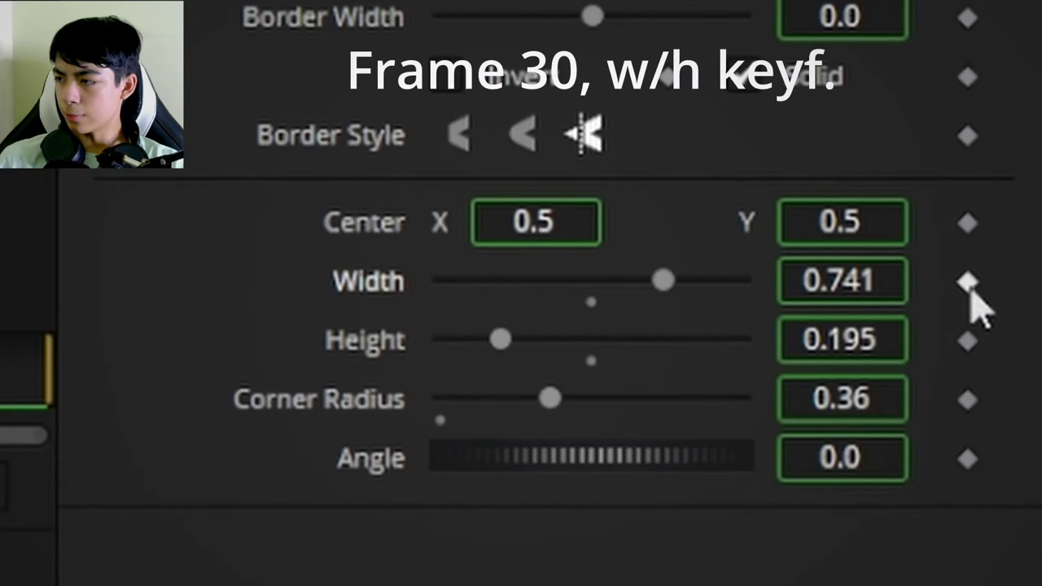
Keyframe the pasted rectangle instance's width and height at frame 30 and collapse its width to nearly zero at frame 13
{"action": "left_click", "coordinate": [967, 281]}
{"action": "left_click", "coordinate": [967, 340]}
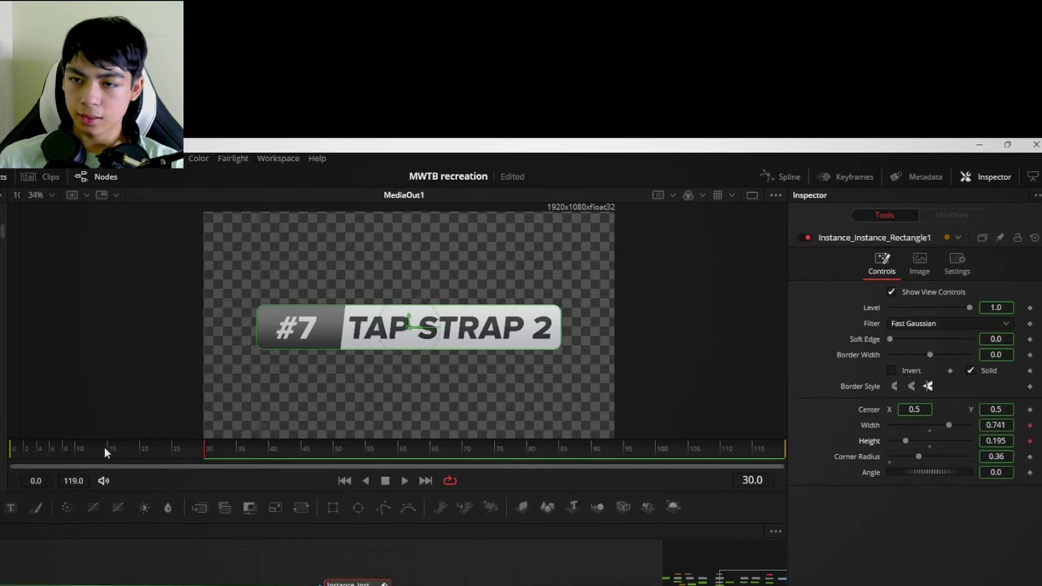
{"action": "left_click", "coordinate": [107, 448]}
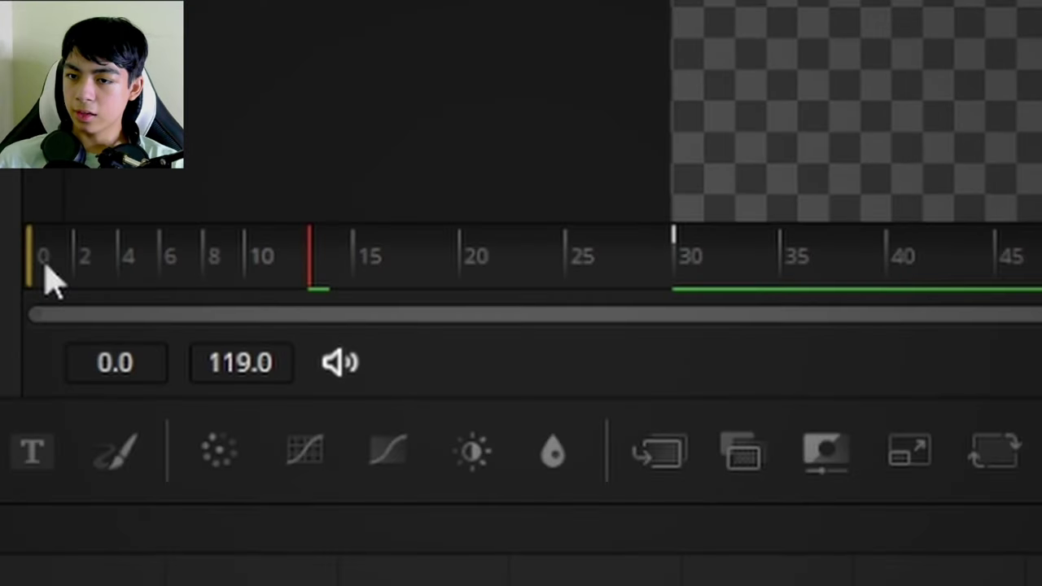
{"action": "left_click", "coordinate": [42, 264]}
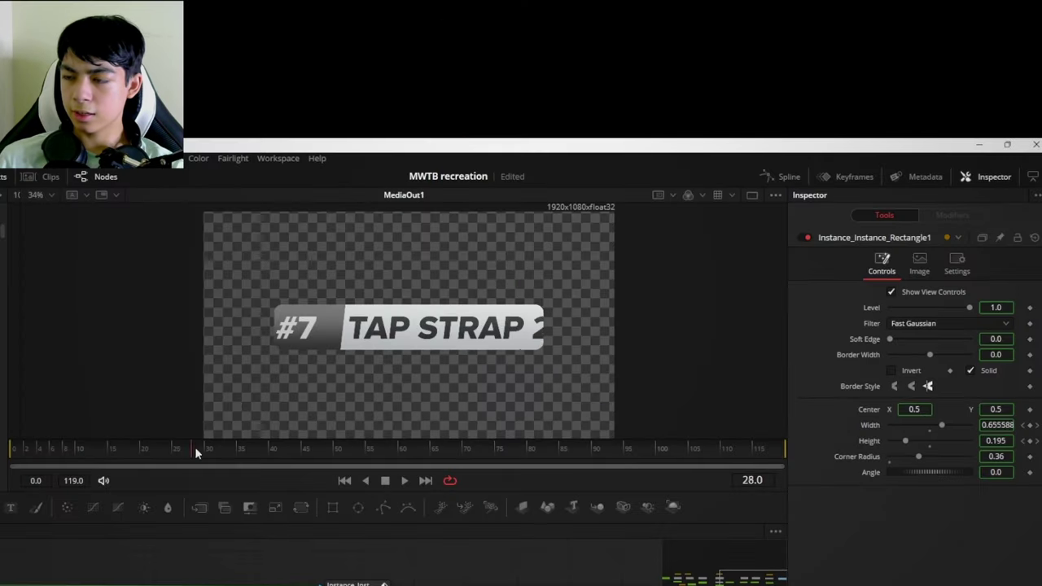
Scrub through the first 34 frames to examine the banner's opening reveal animation
{"action": "left_click_drag", "start_coordinate": [194, 447], "coordinate": [64, 445]}
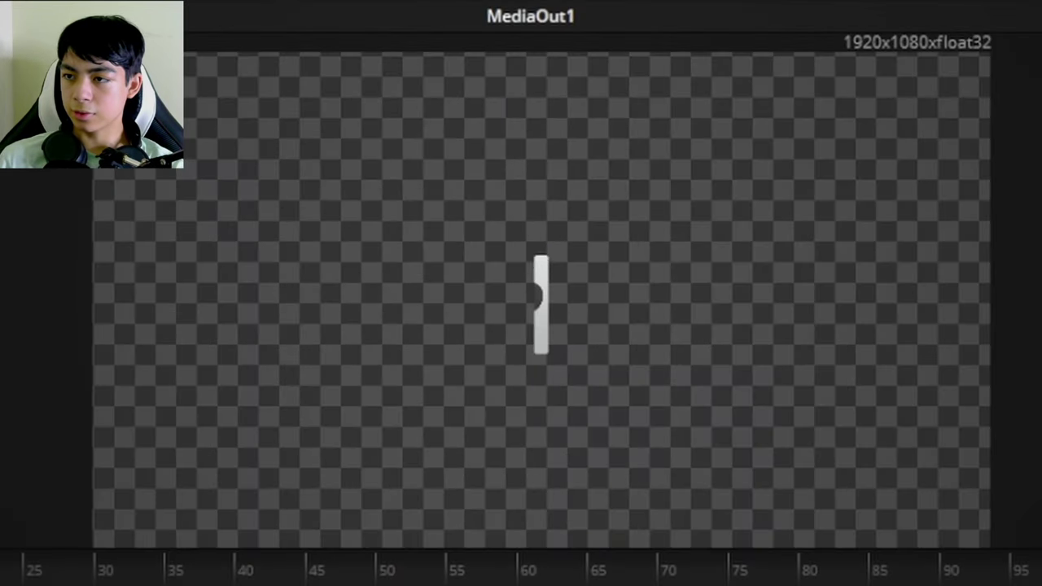
{"action": "left_click_drag", "start_coordinate": [0, 582], "coordinate": [109, 581]}
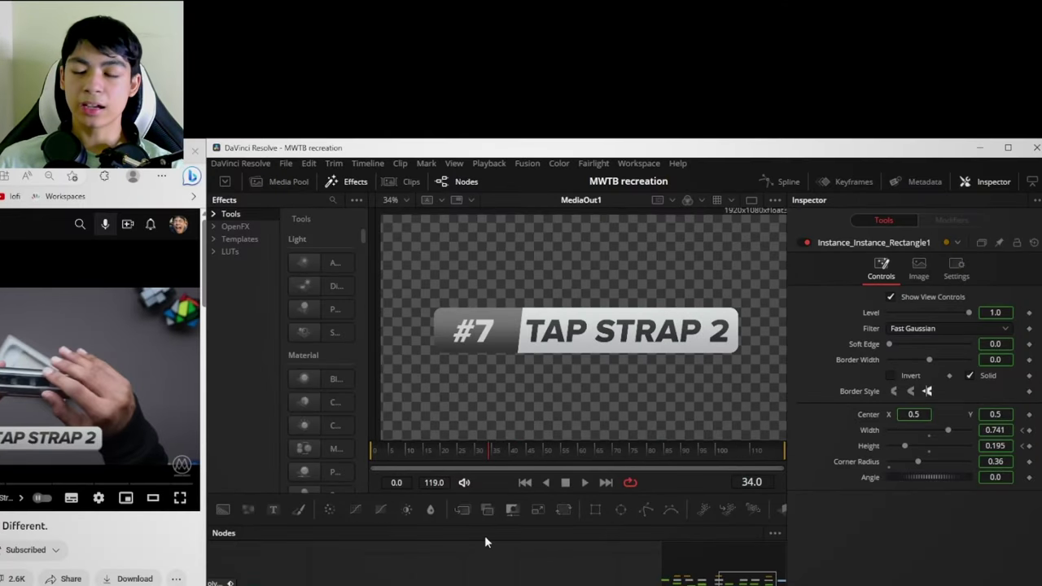
{"action": "mouse_move", "coordinate": [487, 457]}
{"action": "left_mouse_down"}
{"action": "mouse_move", "coordinate": [456, 458]}
{"action": "mouse_move", "coordinate": [473, 457]}
{"action": "left_mouse_up"}
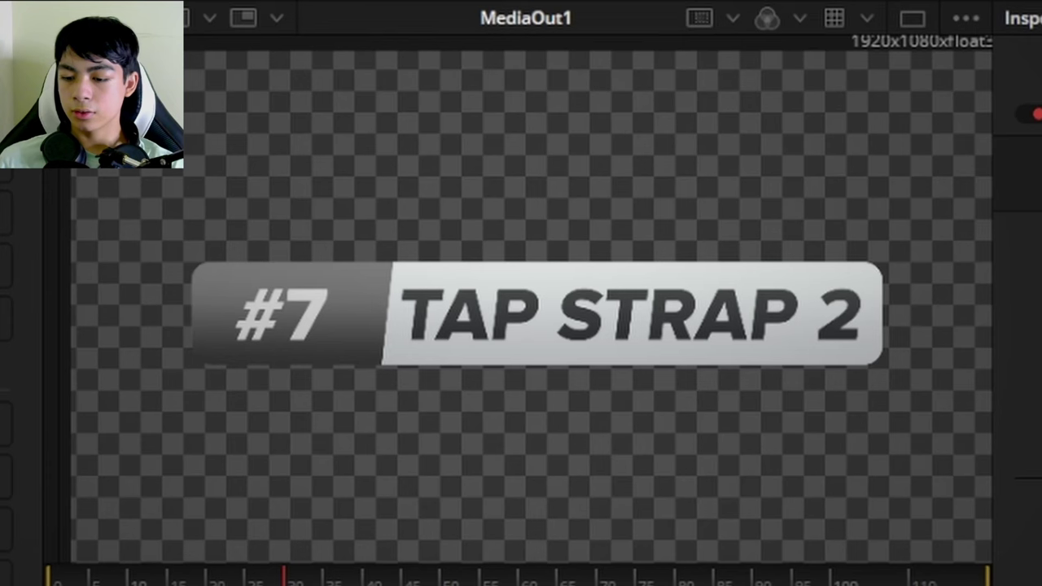
{"action": "left_click_drag", "start_coordinate": [300, 579], "coordinate": [120, 580]}
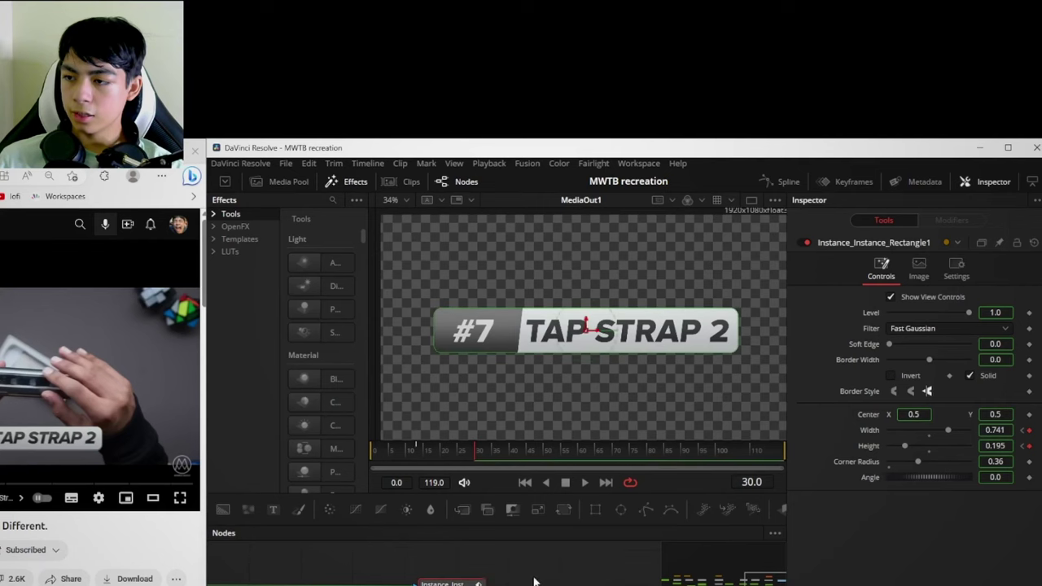
{"action": "left_click", "coordinate": [459, 453]}
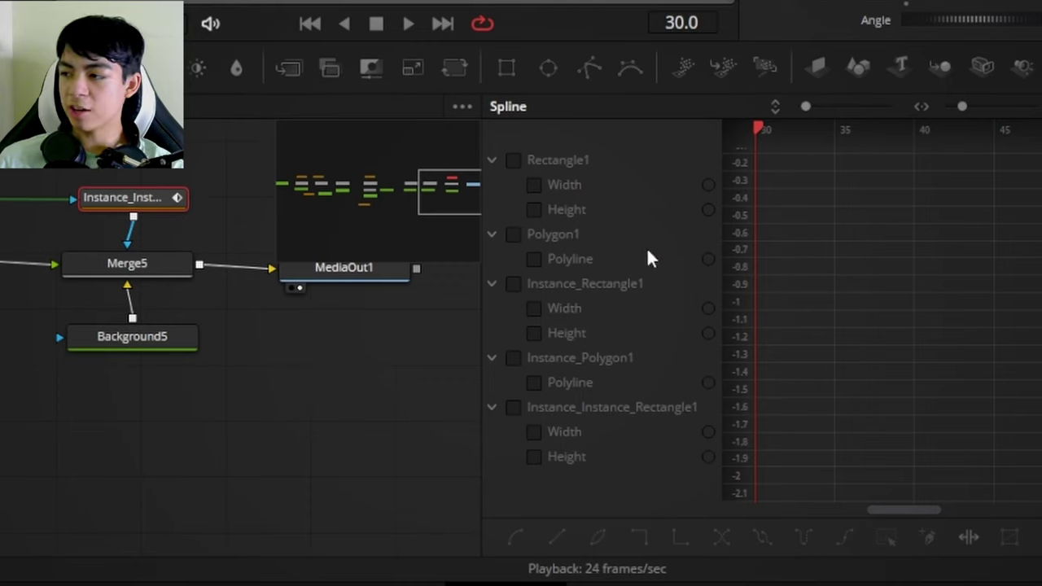
Show the width and height curves of Instance_Instance_Rectangle1 in the Spline editor and scale the graph to fit them
{"action": "left_click", "coordinate": [512, 407]}
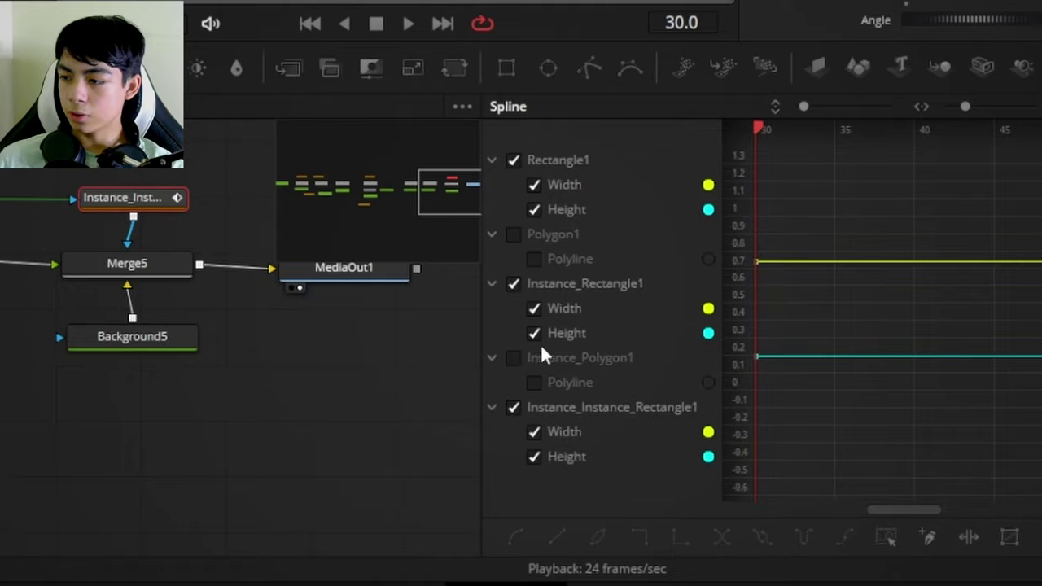
{"action": "left_click", "coordinate": [515, 284]}
{"action": "left_click", "coordinate": [863, 107]}
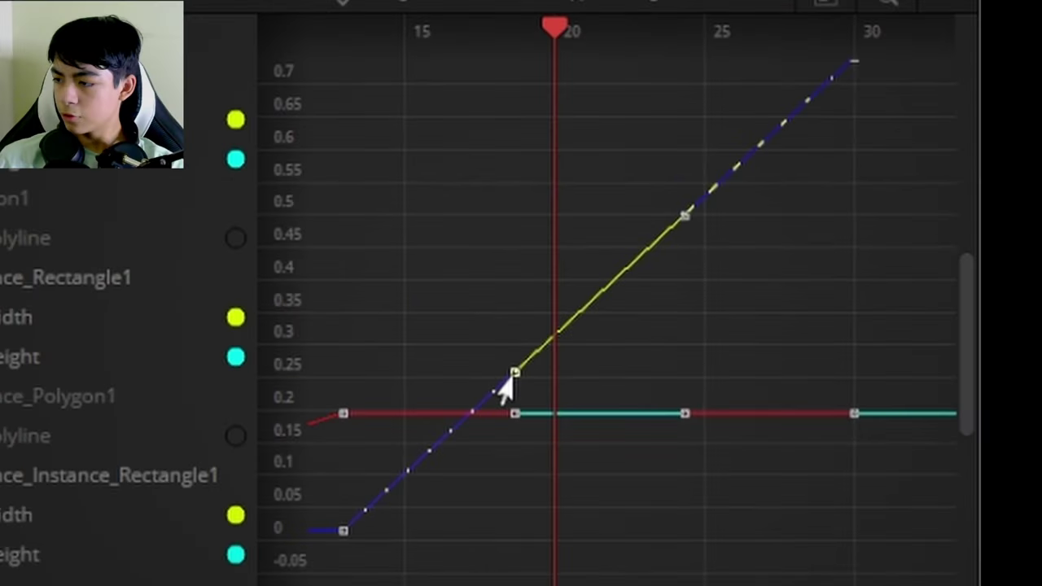
Pull the handles of the width curve's frame 13 and frame 30 keyframes horizontal to form a smooth S-shaped ease
{"action": "left_click_drag", "start_coordinate": [509, 376], "coordinate": [611, 530]}
{"action": "left_click_drag", "start_coordinate": [716, 271], "coordinate": [648, 355]}
{"action": "left_click_drag", "start_coordinate": [618, 298], "coordinate": [493, 137]}
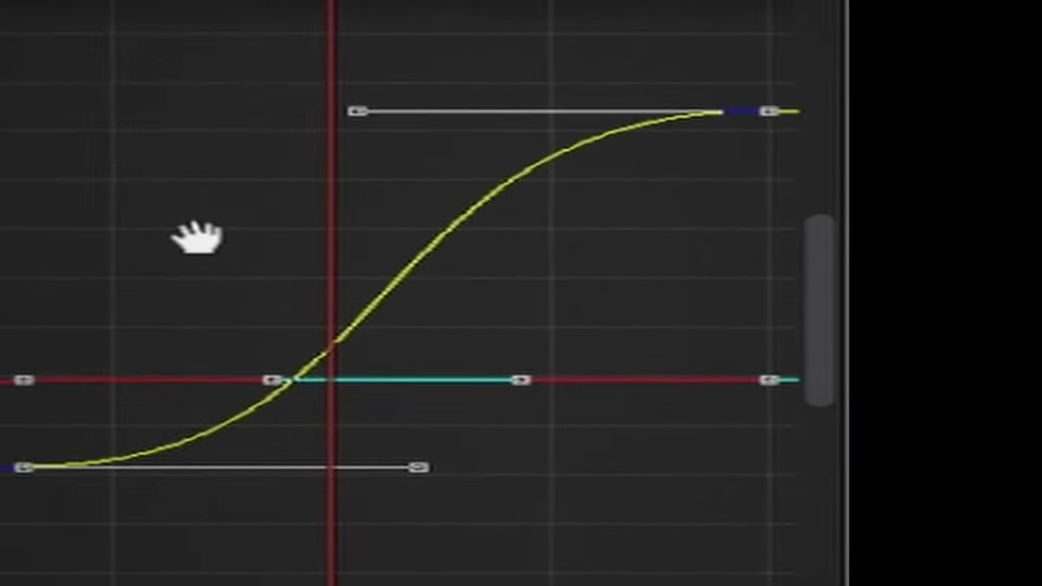
Pull the handles between the height curve's first two keyframes horizontal to form an S-shaped ease, and scrub through the reveal
{"action": "mouse_move", "coordinate": [818, 226]}
{"action": "left_mouse_down"}
{"action": "mouse_move", "coordinate": [489, 416]}
{"action": "mouse_move", "coordinate": [469, 440]}
{"action": "left_mouse_up"}
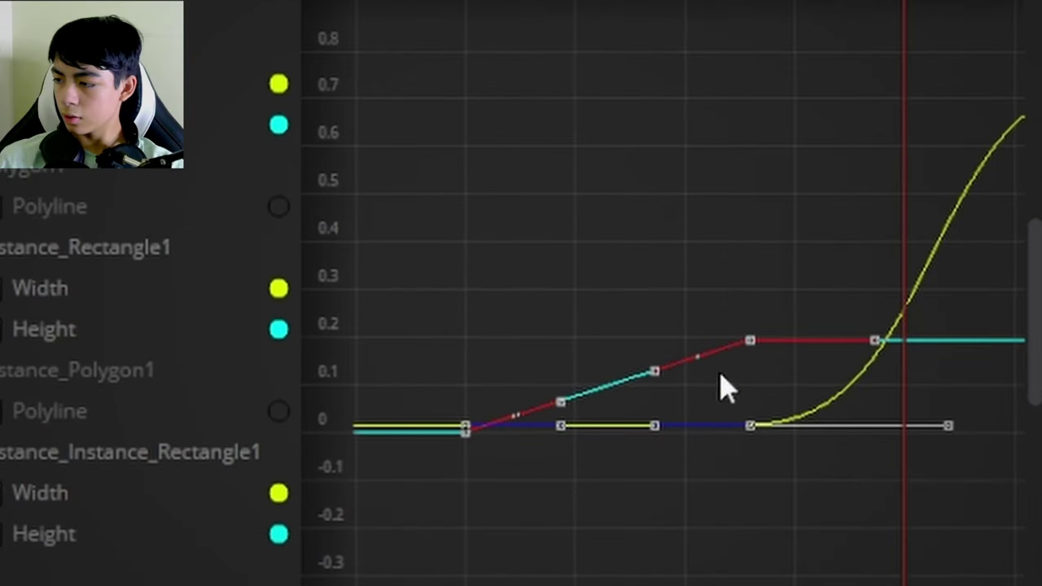
{"action": "left_click_drag", "start_coordinate": [654, 370], "coordinate": [623, 340]}
{"action": "left_click_drag", "start_coordinate": [560, 402], "coordinate": [605, 422]}
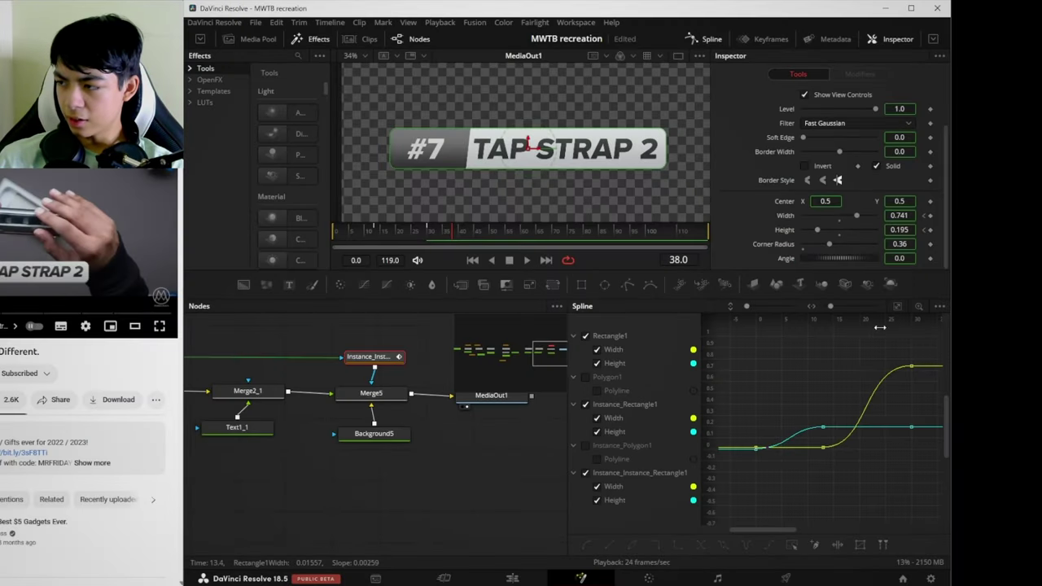
{"action": "left_click_drag", "start_coordinate": [877, 323], "coordinate": [796, 326]}
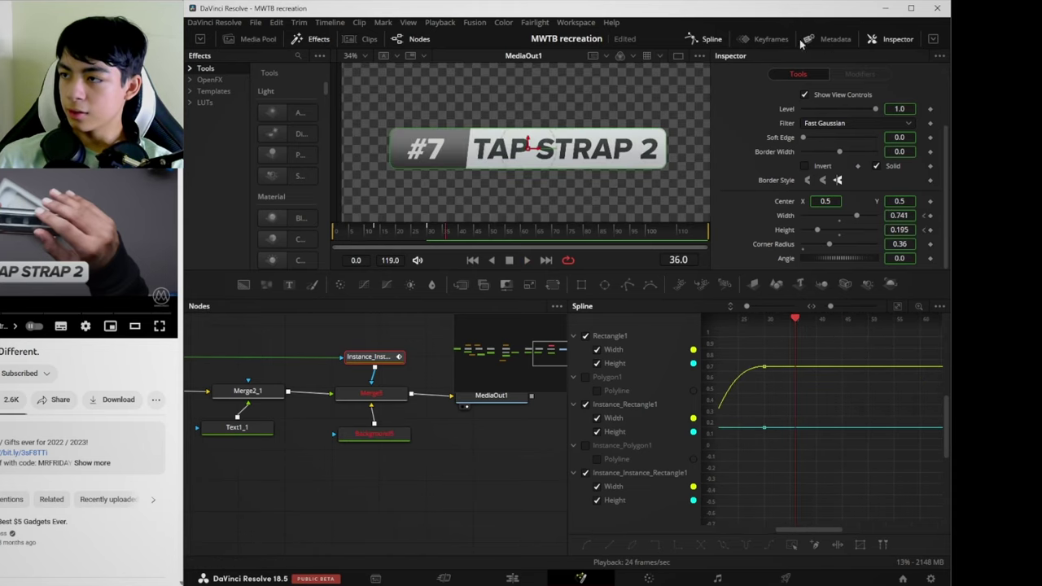
Enable motion blur on Instance_Instance_Rectangle1 and raise its blur quality
{"action": "left_click", "coordinate": [695, 39]}
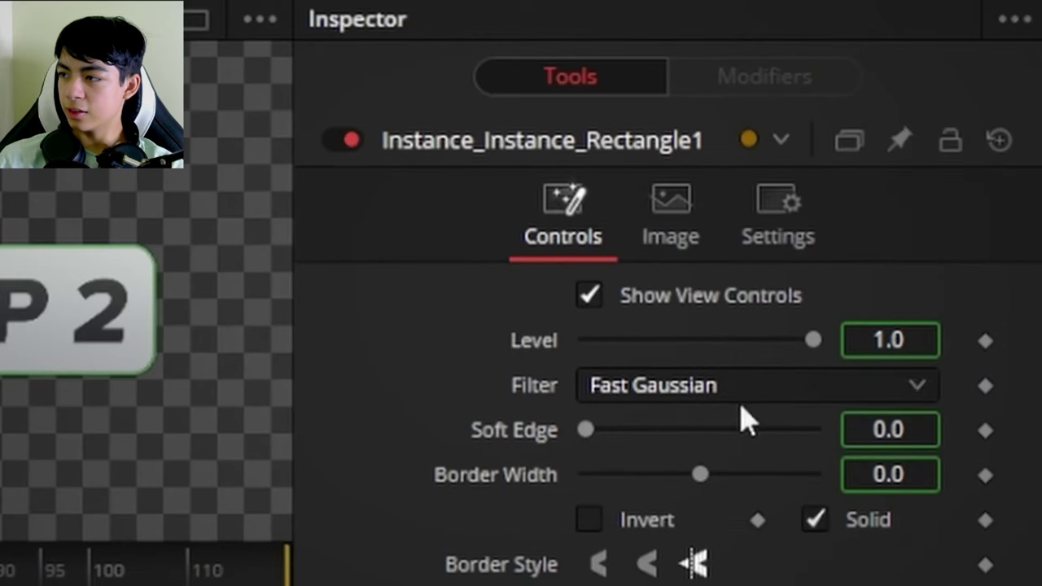
{"action": "left_click", "coordinate": [864, 70]}
{"action": "left_click", "coordinate": [589, 77]}
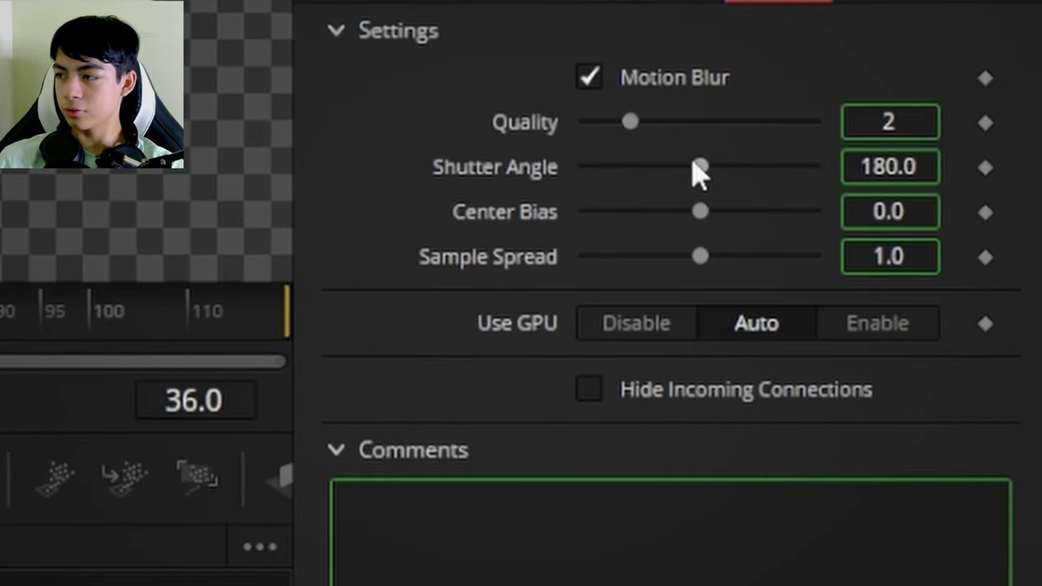
{"action": "left_click_drag", "start_coordinate": [630, 120], "coordinate": [656, 121]}
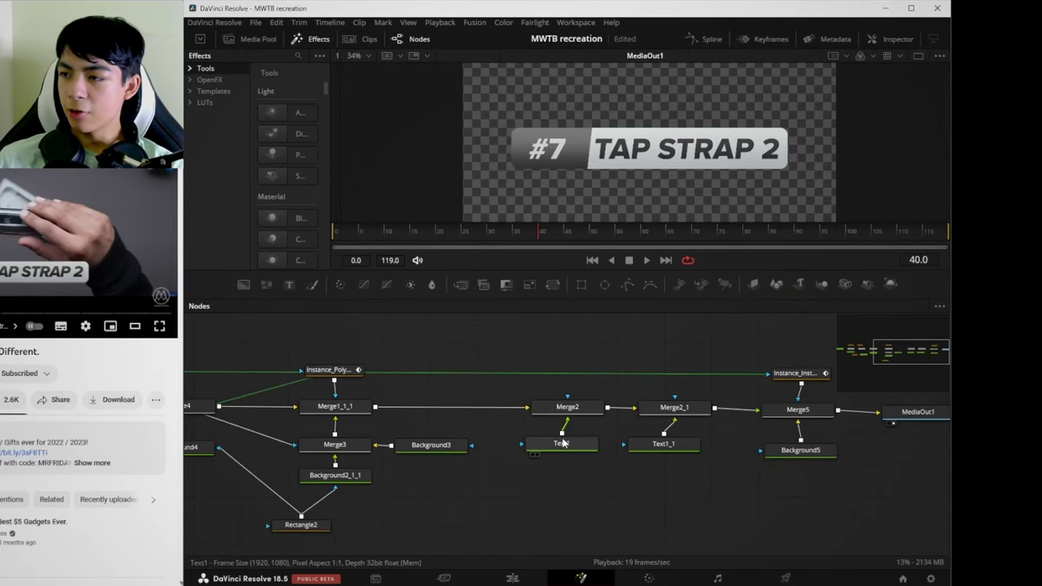
Keyframe the "#7" text's size at frame 27 and shrink it to nearly zero at frame 22
{"action": "left_click", "coordinate": [562, 442]}
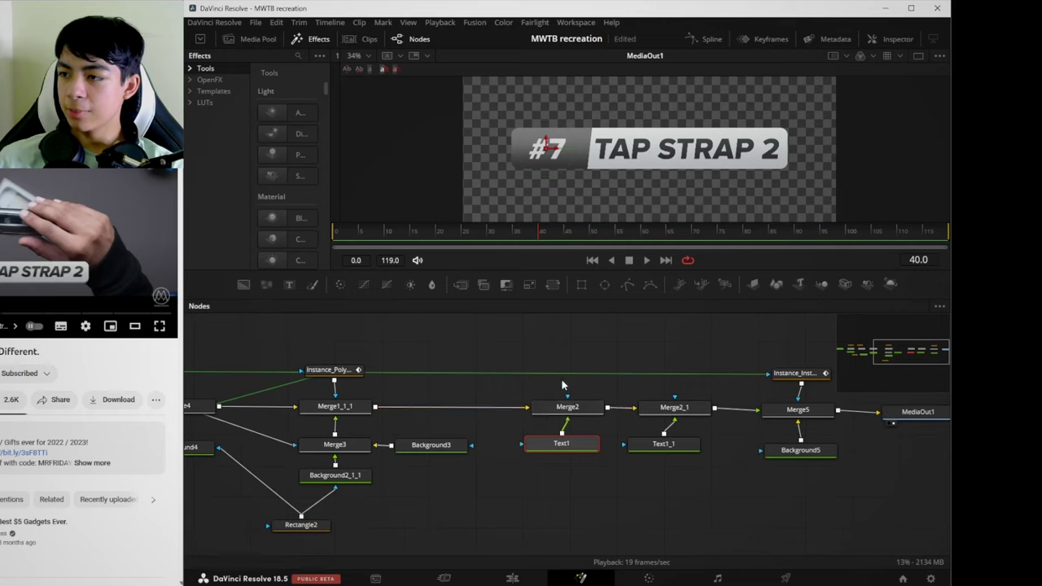
{"action": "scroll", "coordinate": [426, 395], "scroll_direction": "down", "scroll_amount": 2}
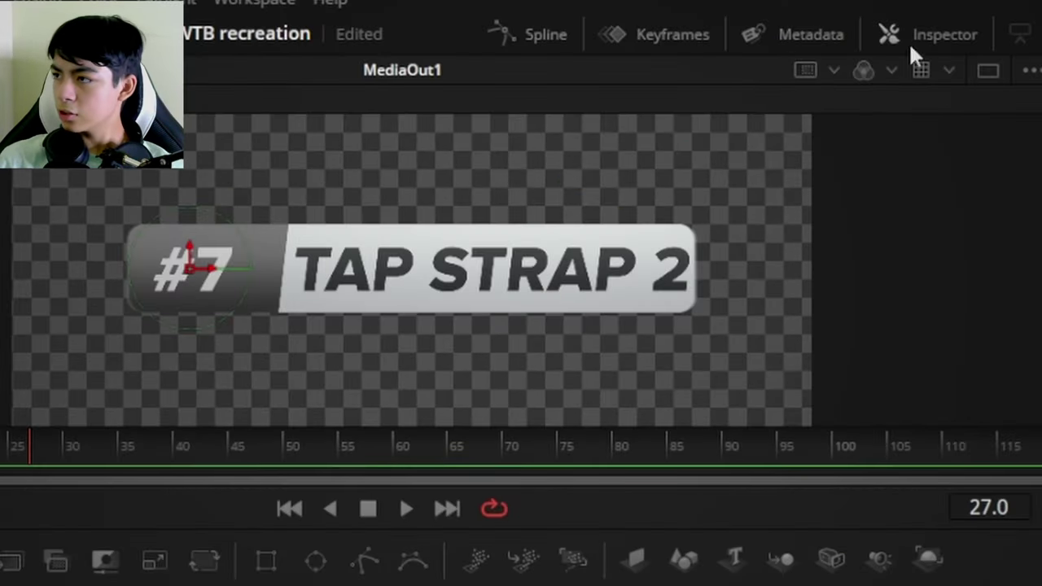
{"action": "left_click", "coordinate": [916, 37]}
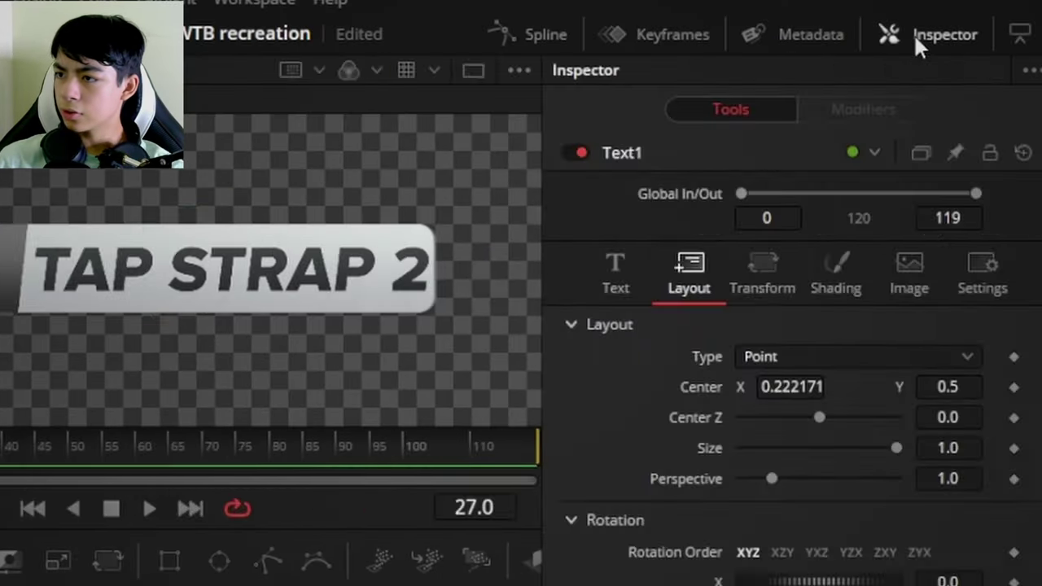
{"action": "left_click", "coordinate": [616, 273]}
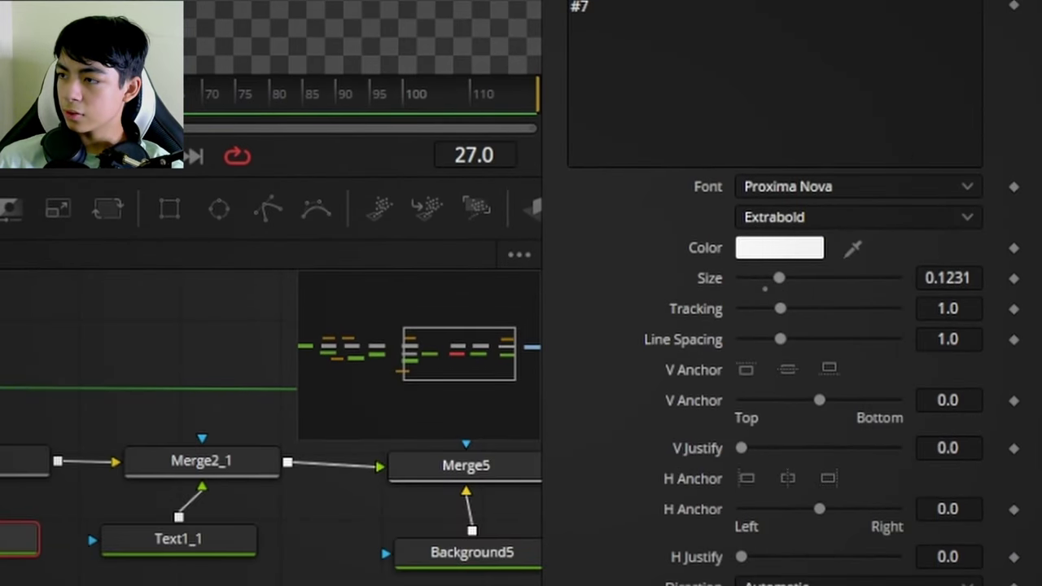
{"action": "left_click", "coordinate": [1014, 279]}
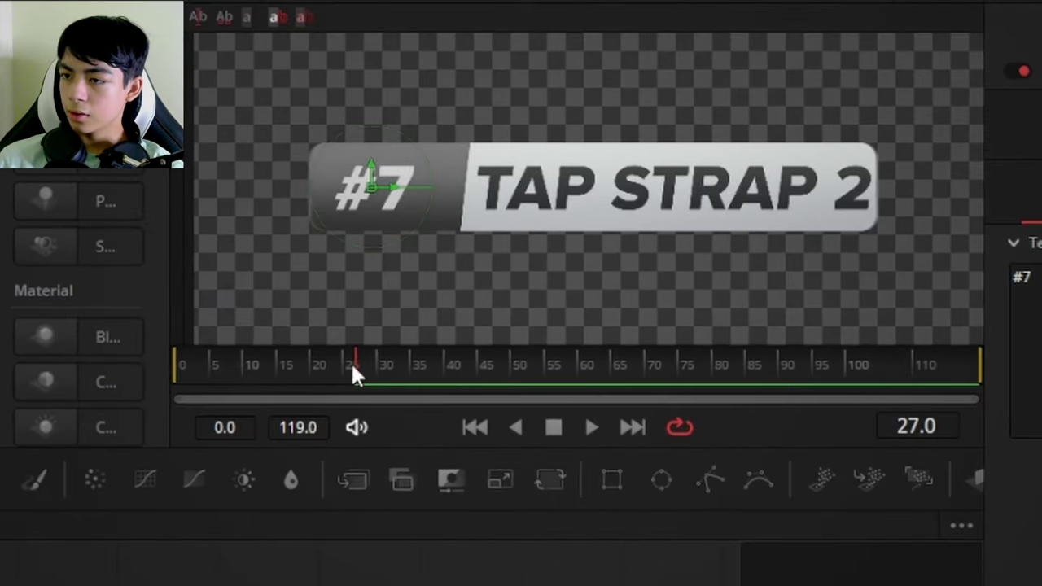
{"action": "left_click_drag", "start_coordinate": [353, 366], "coordinate": [329, 376]}
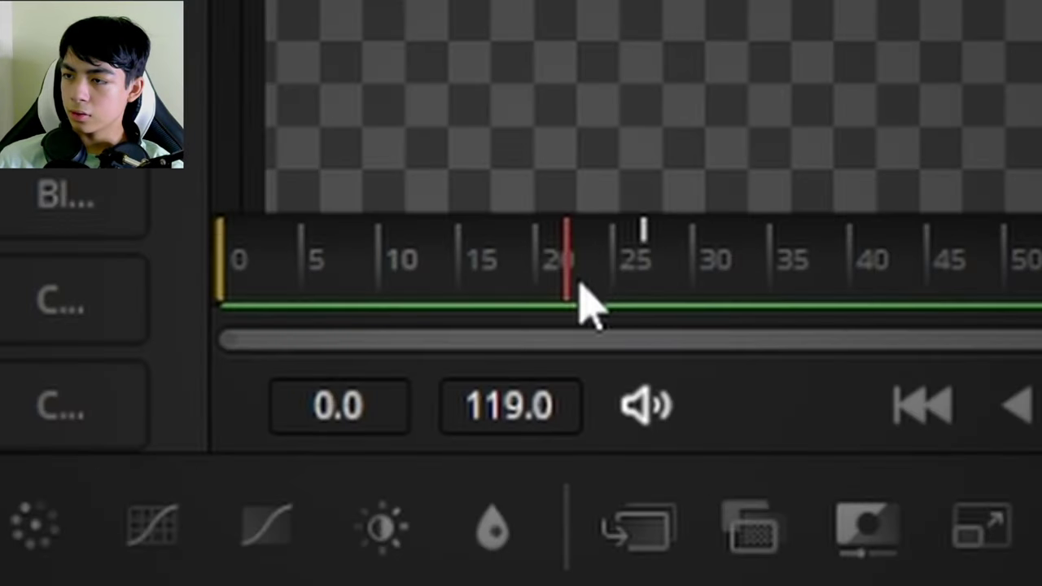
{"action": "left_click_drag", "start_coordinate": [808, 552], "coordinate": [686, 552]}
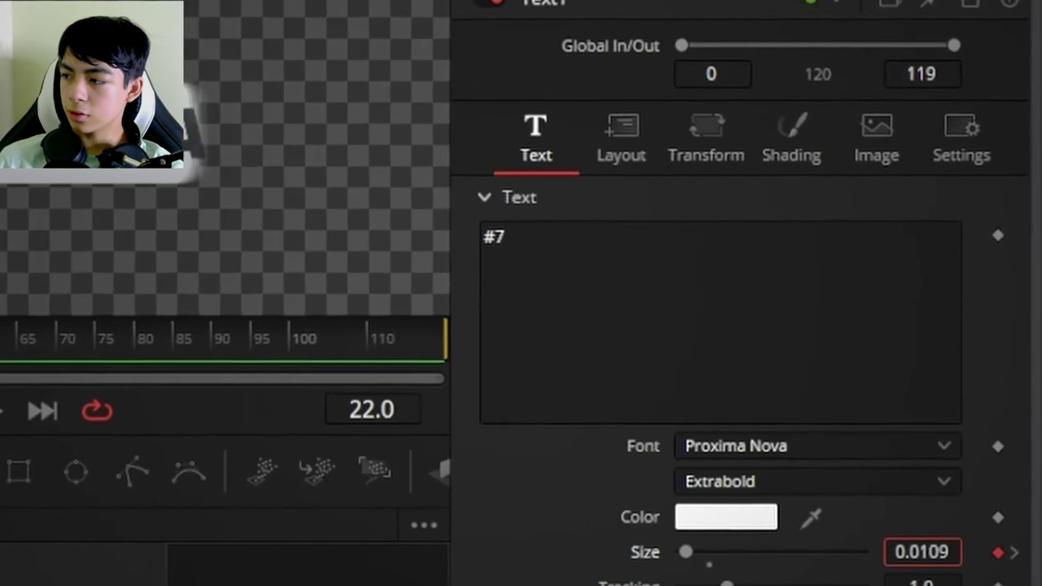
Keyframe the "#7" text's layout center at frame 27, shift its center X toward the banner's middle at frame 22, and scrub the motion
{"action": "left_click", "coordinate": [621, 147]}
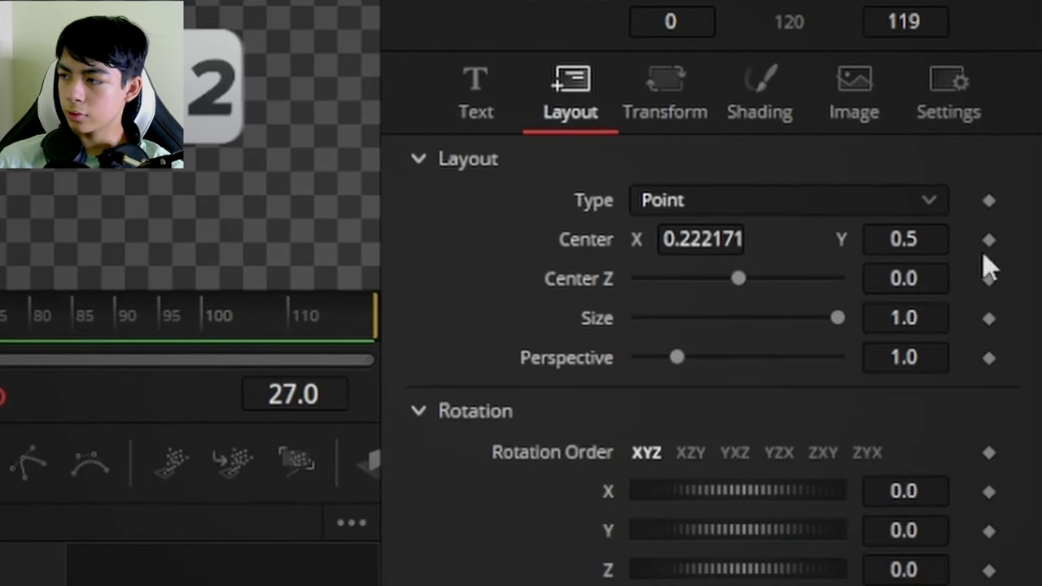
{"action": "left_click", "coordinate": [989, 240]}
{"action": "left_click", "coordinate": [473, 96]}
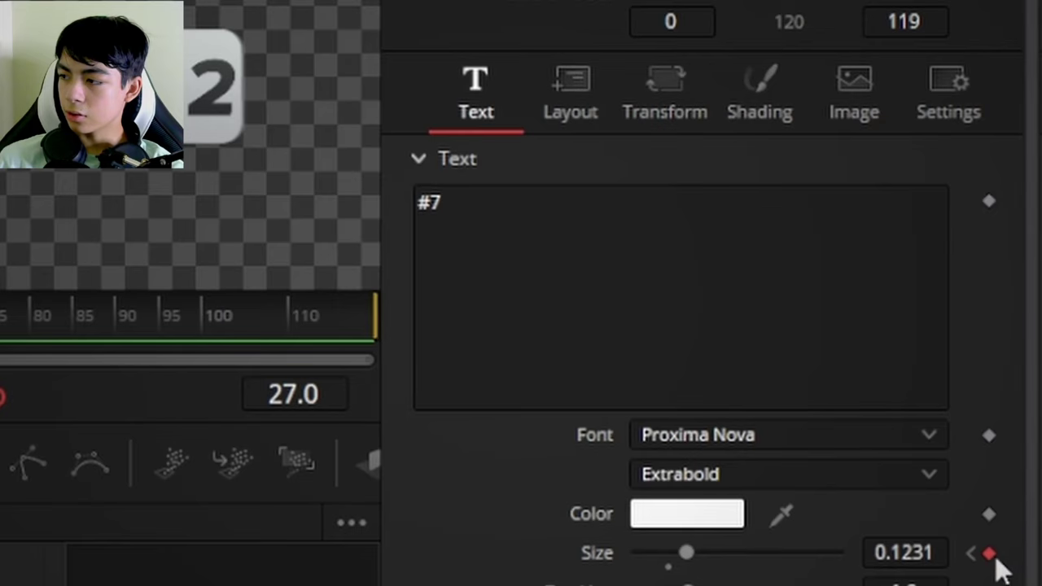
{"action": "left_click", "coordinate": [971, 554]}
{"action": "left_click", "coordinate": [570, 94]}
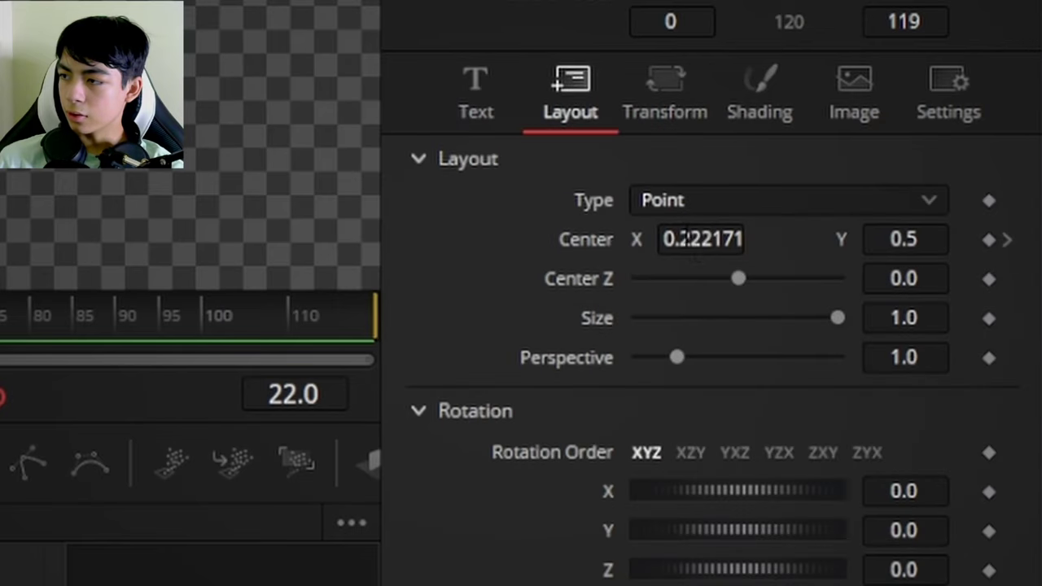
{"action": "left_click_drag", "start_coordinate": [689, 237], "coordinate": [692, 237]}
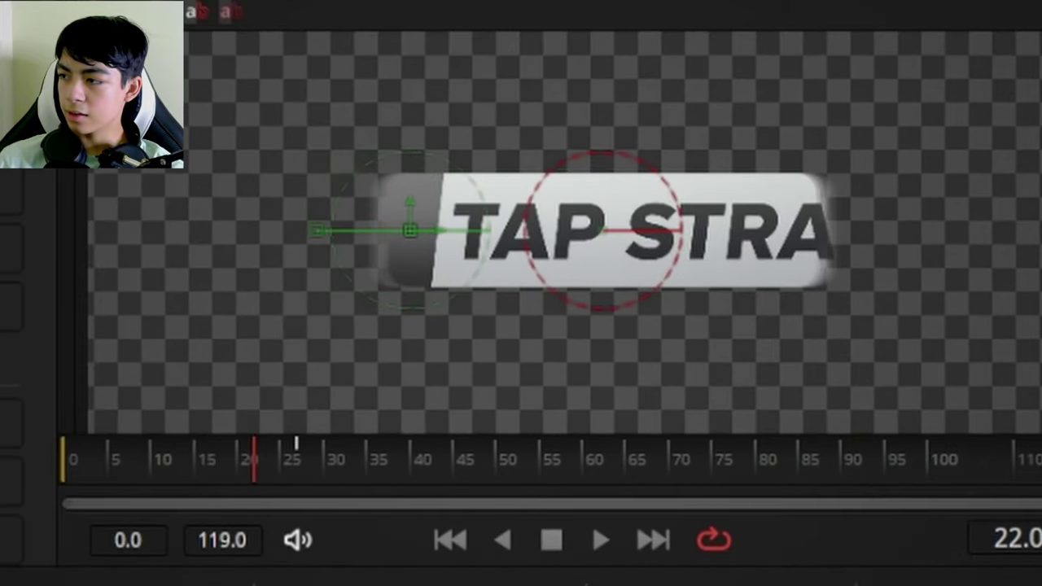
{"action": "left_click_drag", "start_coordinate": [246, 460], "coordinate": [308, 470]}
Keyframe the "TAP STRAP 2" text's size at frame 27 and shrink it to nearly zero at frame 21
{"action": "left_click_drag", "start_coordinate": [436, 359], "coordinate": [395, 350]}
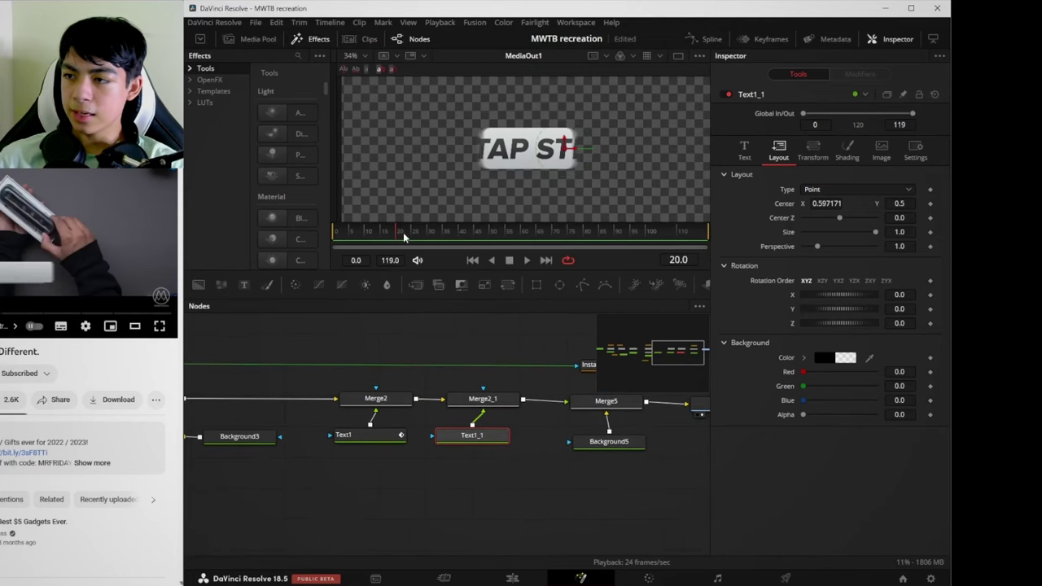
{"action": "left_click_drag", "start_coordinate": [403, 232], "coordinate": [431, 229]}
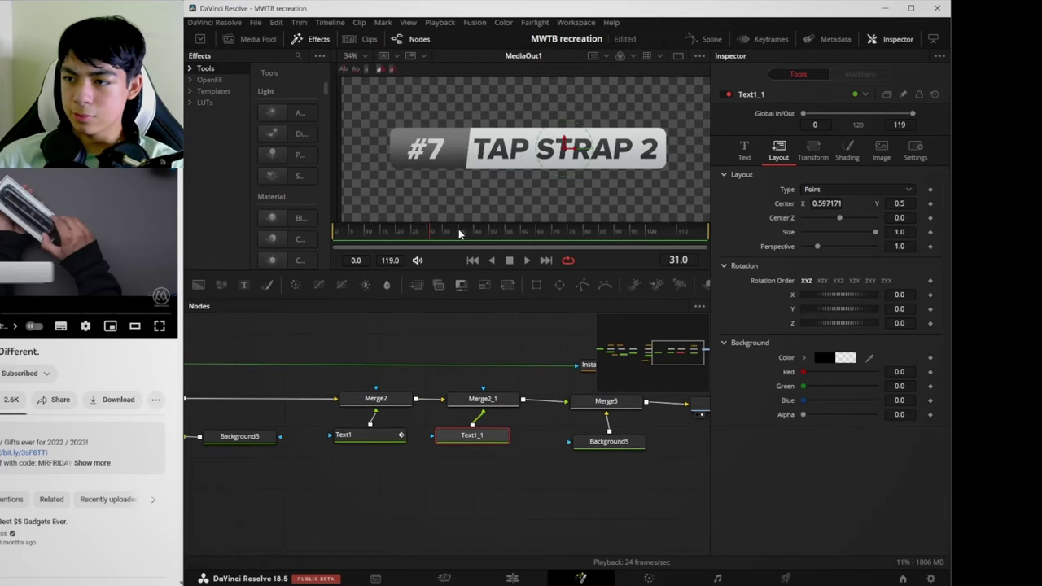
{"action": "left_click_drag", "start_coordinate": [422, 236], "coordinate": [419, 237]}
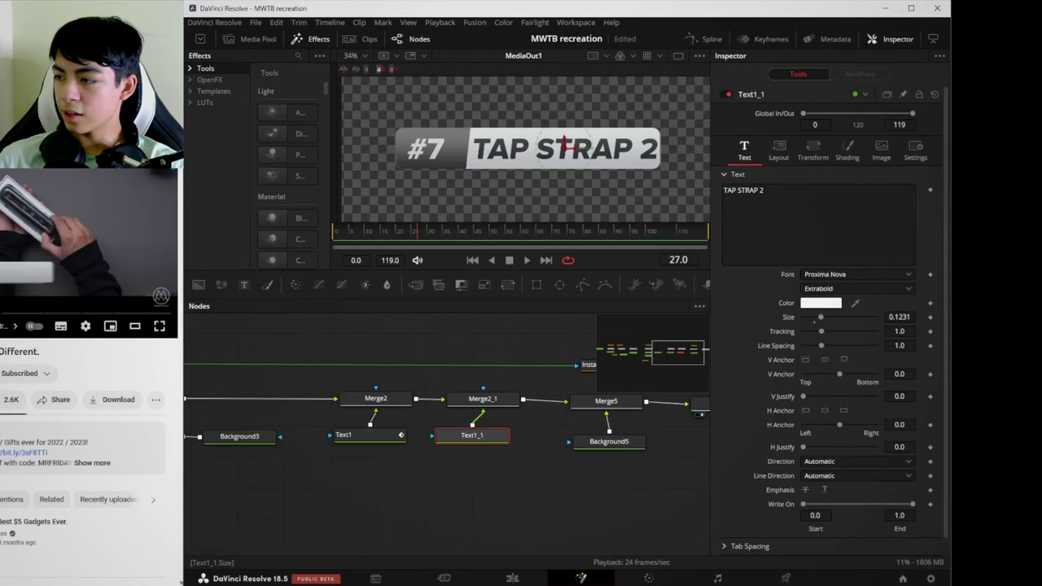
{"action": "left_click", "coordinate": [402, 235]}
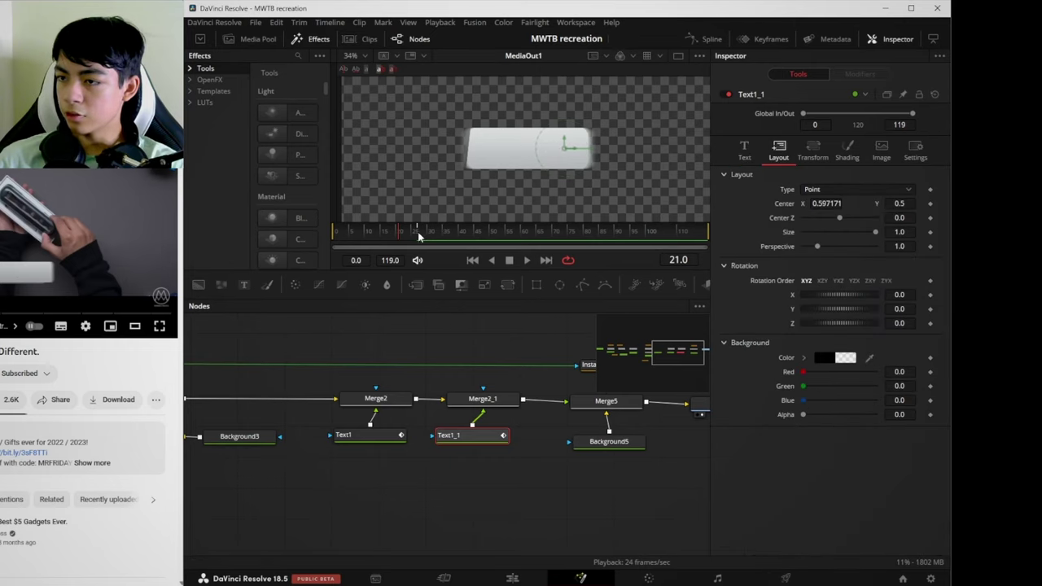
Keyframe the "TAP STRAP 2" text's layout center at frame 27, move its center X to the banner's middle at frame 21, and scrub the result
{"action": "left_click", "coordinate": [419, 235]}
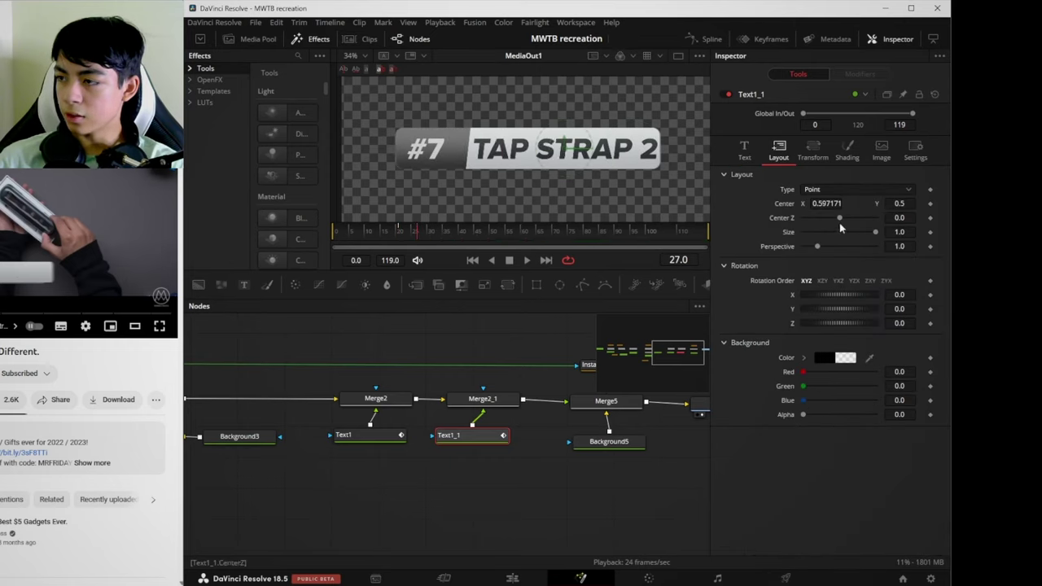
{"action": "left_click", "coordinate": [744, 150]}
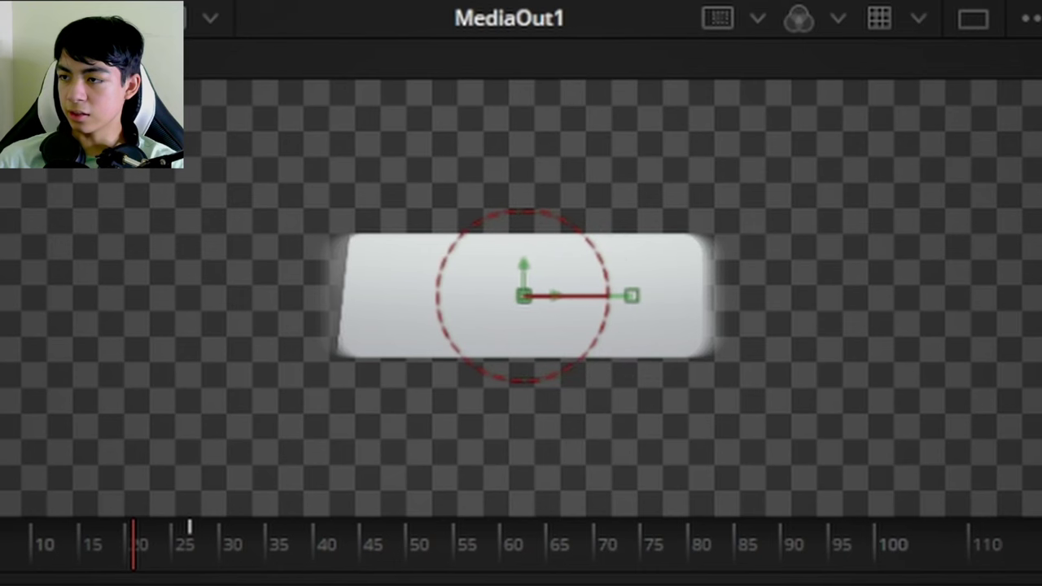
{"action": "left_click_drag", "start_coordinate": [133, 551], "coordinate": [186, 553]}
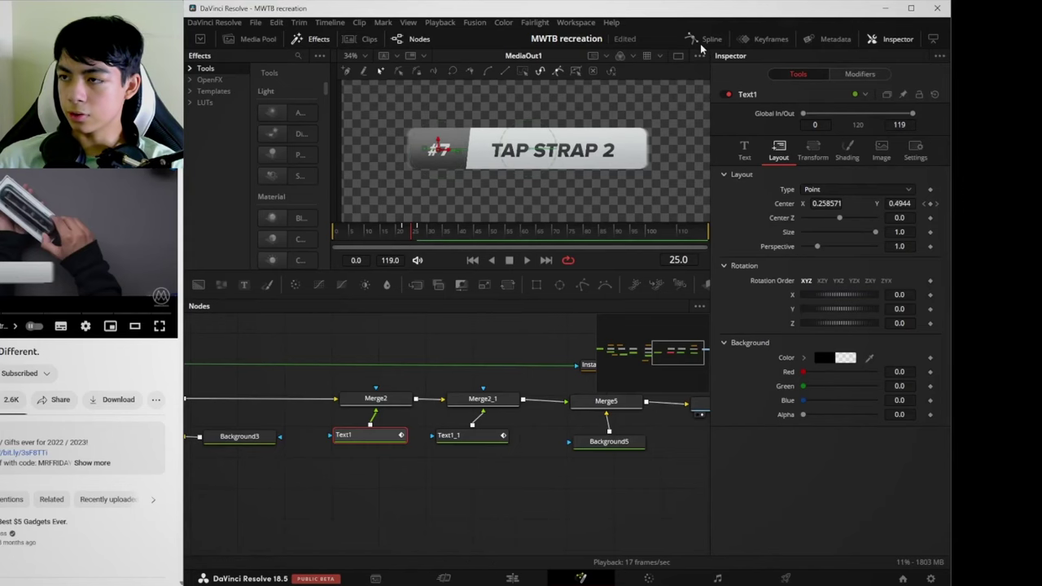
Show Text1's displacement and size curves in the Spline editor and adjust their handles for a fast start and smooth ease-out
{"action": "left_click", "coordinate": [701, 40]}
{"action": "left_click", "coordinate": [893, 41]}
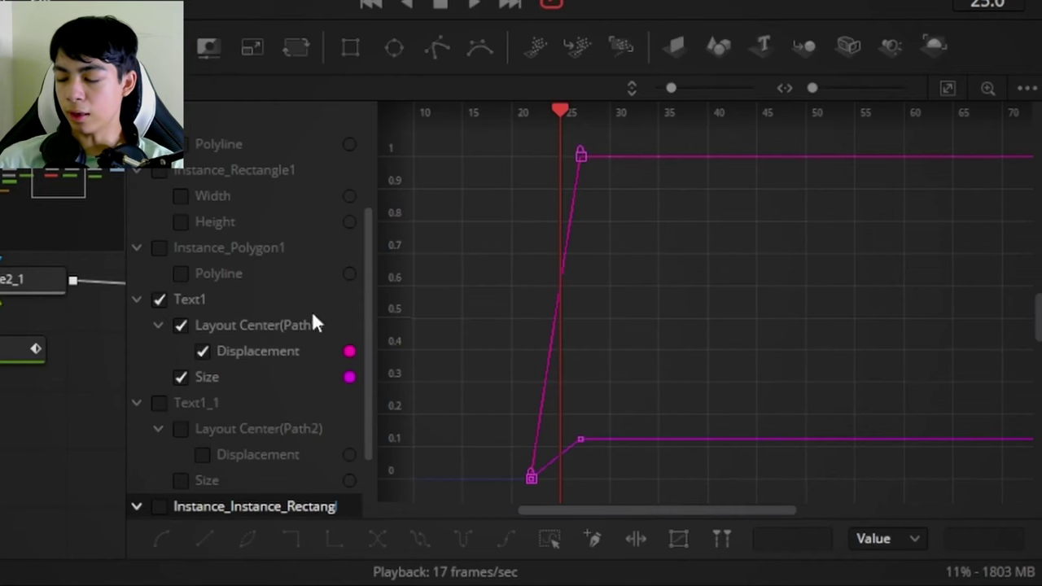
{"action": "scroll", "coordinate": [313, 314], "scroll_direction": "up", "scroll_amount": 4}
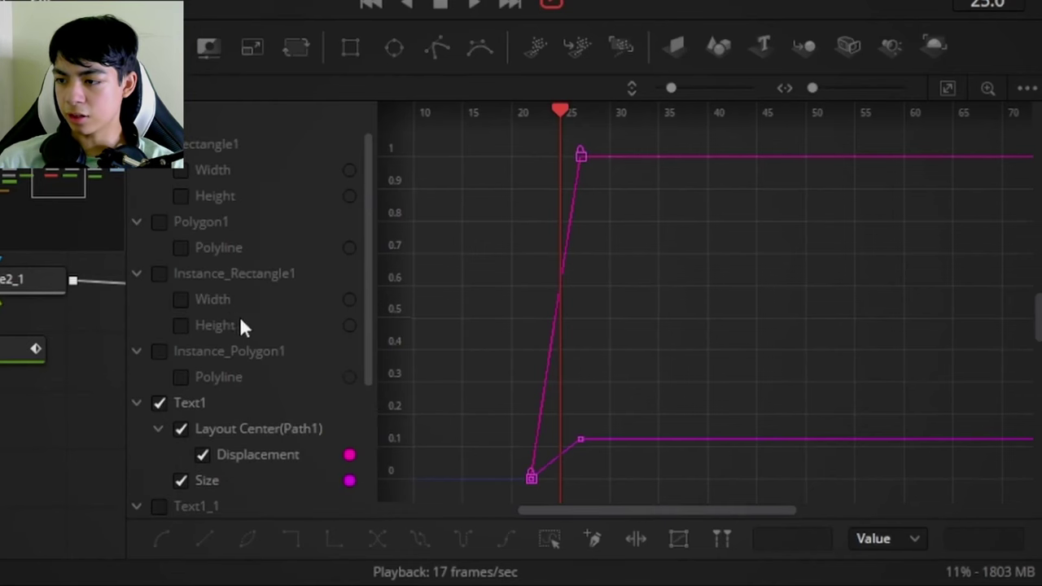
{"action": "scroll", "coordinate": [241, 321], "scroll_direction": "down", "scroll_amount": 6}
{"action": "scroll", "coordinate": [237, 344], "scroll_direction": "up", "scroll_amount": 3}
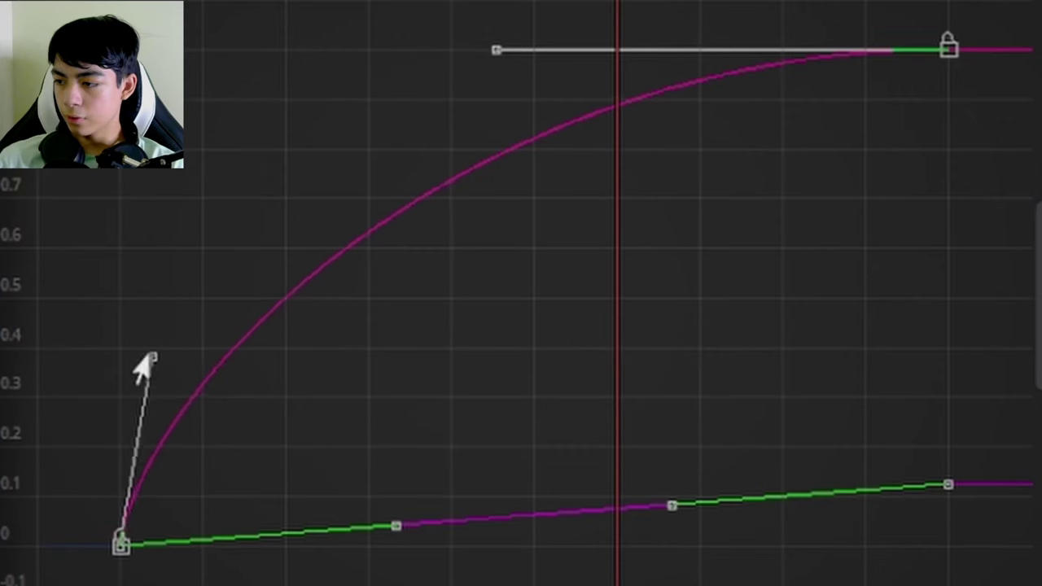
{"action": "left_click_drag", "start_coordinate": [137, 351], "coordinate": [103, 356]}
{"action": "left_click_drag", "start_coordinate": [391, 528], "coordinate": [139, 489]}
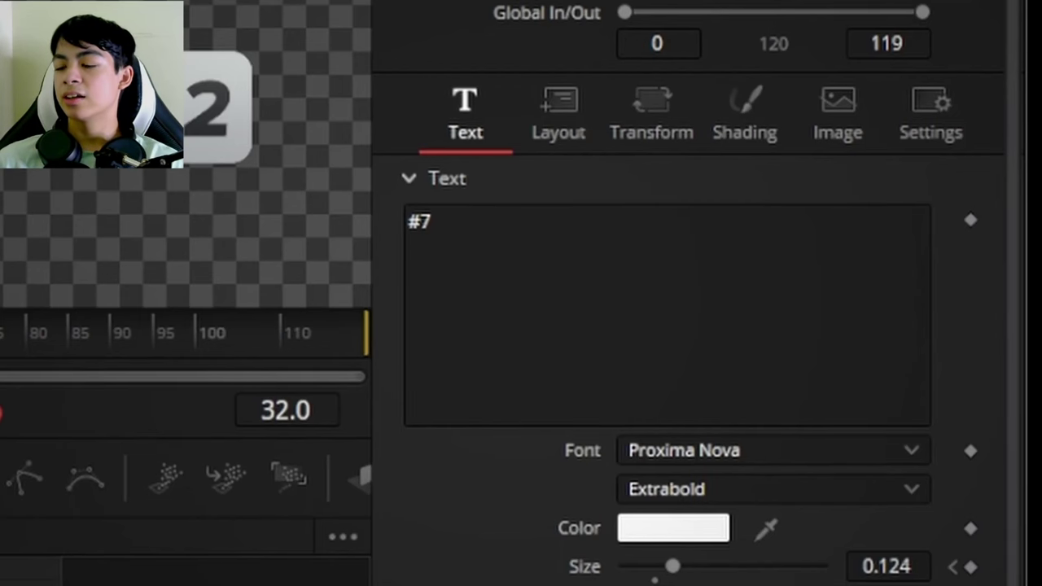
Enable motion blur on the "#7" and "TAP STRAP 2" text nodes and scrub through the text reveal
{"action": "left_click", "coordinate": [932, 138]}
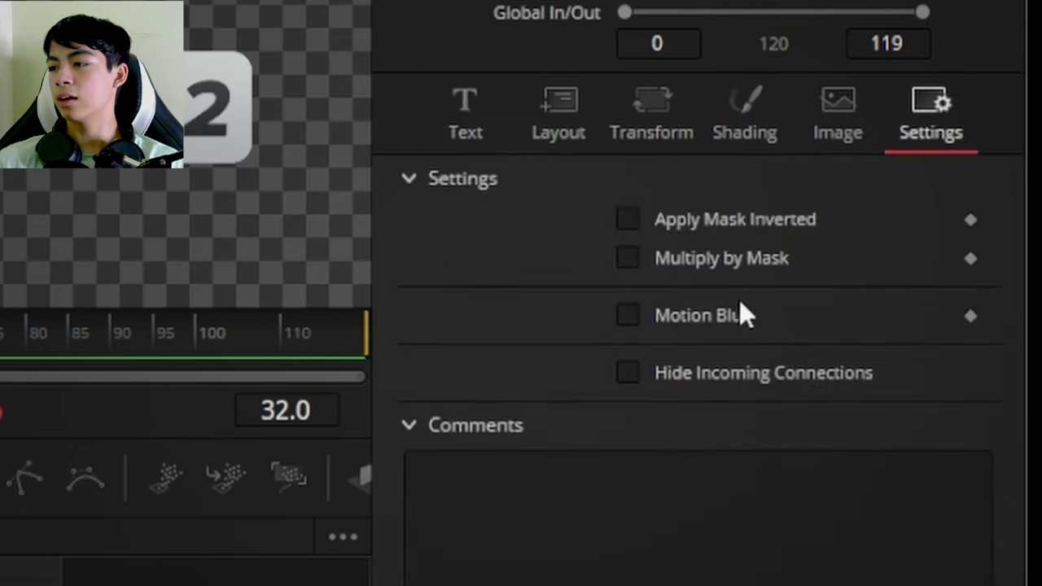
{"action": "left_click", "coordinate": [635, 315]}
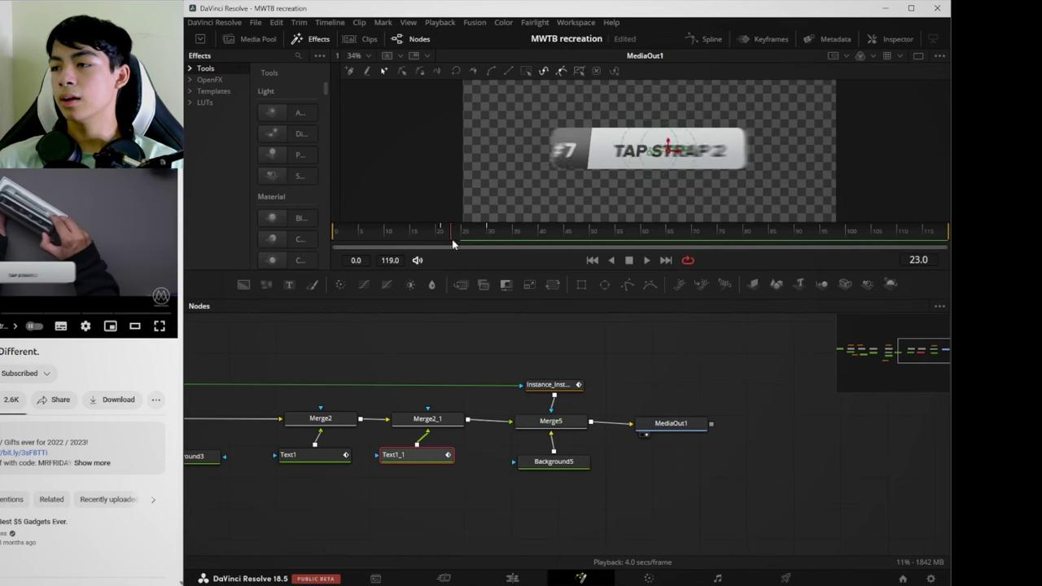
{"action": "left_click_drag", "start_coordinate": [453, 235], "coordinate": [493, 226]}
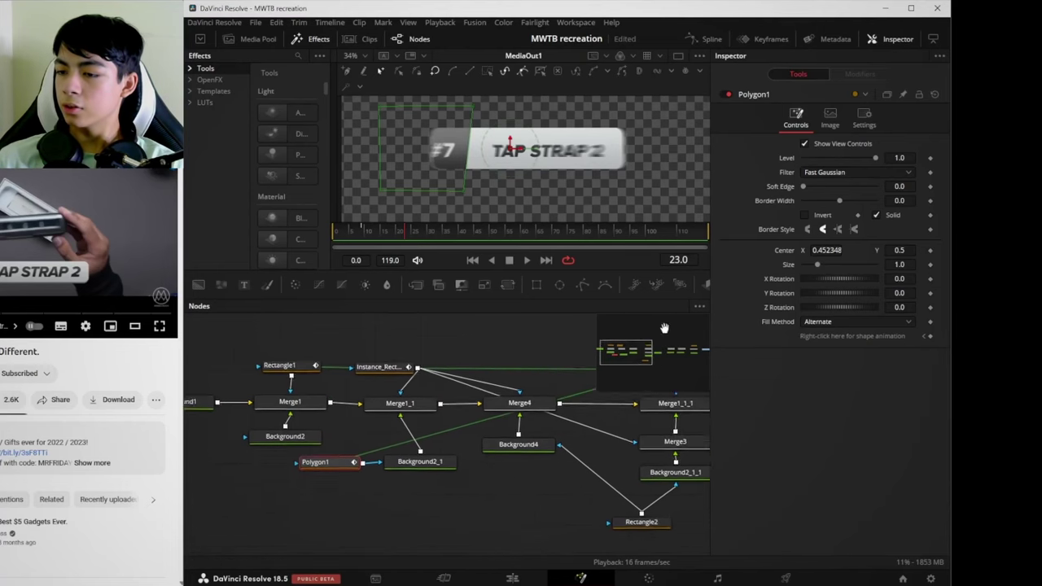
Keyframe Polygon1's center at frame 25, increase its center X at frame 19, and scrub through the divider's slide
{"action": "left_click", "coordinate": [379, 451]}
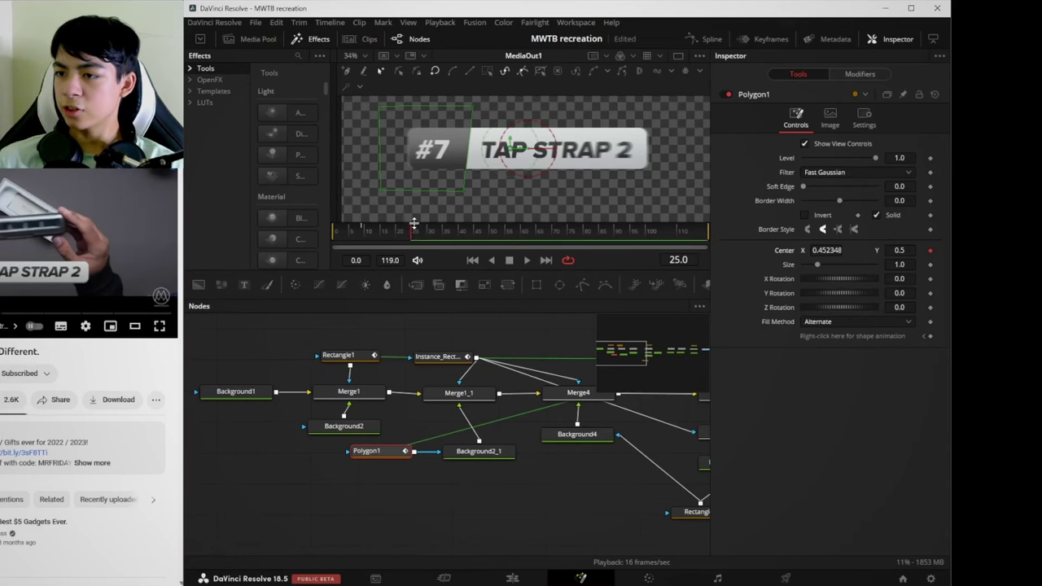
{"action": "left_click_drag", "start_coordinate": [414, 223], "coordinate": [396, 234]}
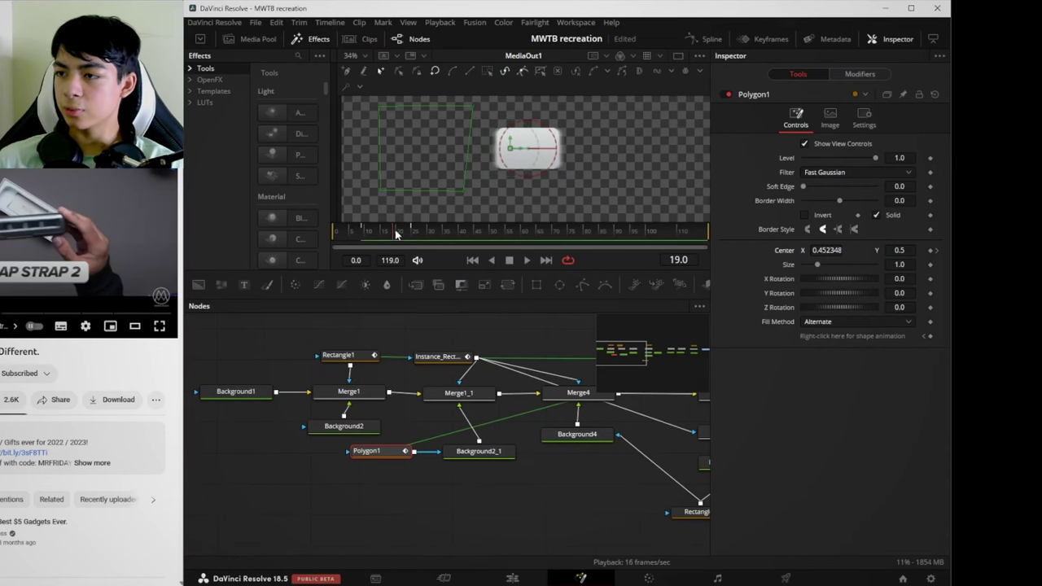
{"action": "left_click_drag", "start_coordinate": [826, 250], "coordinate": [872, 251]}
{"action": "left_click_drag", "start_coordinate": [394, 234], "coordinate": [400, 235]}
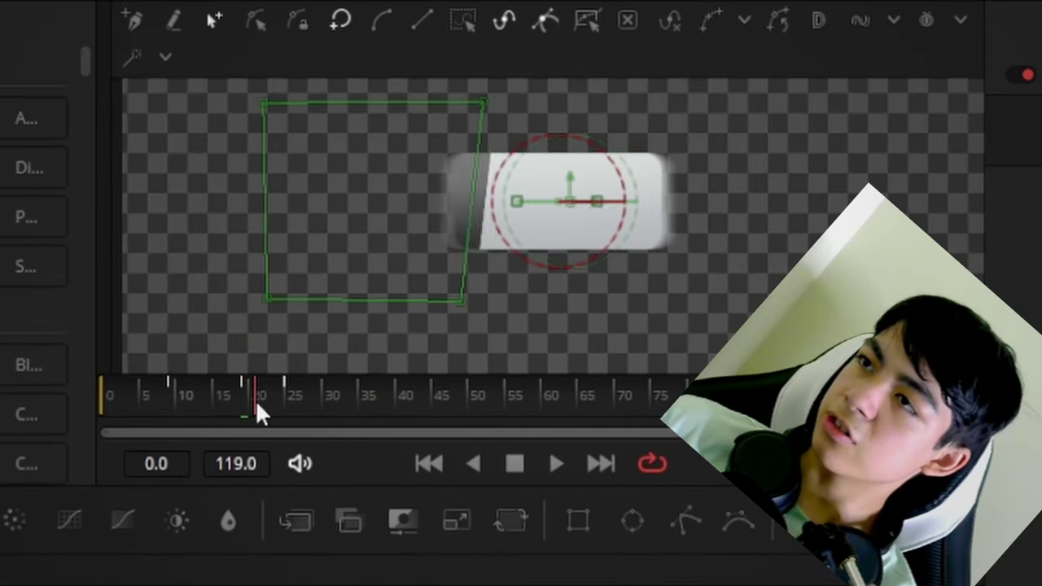
{"action": "left_click_drag", "start_coordinate": [256, 400], "coordinate": [289, 396]}
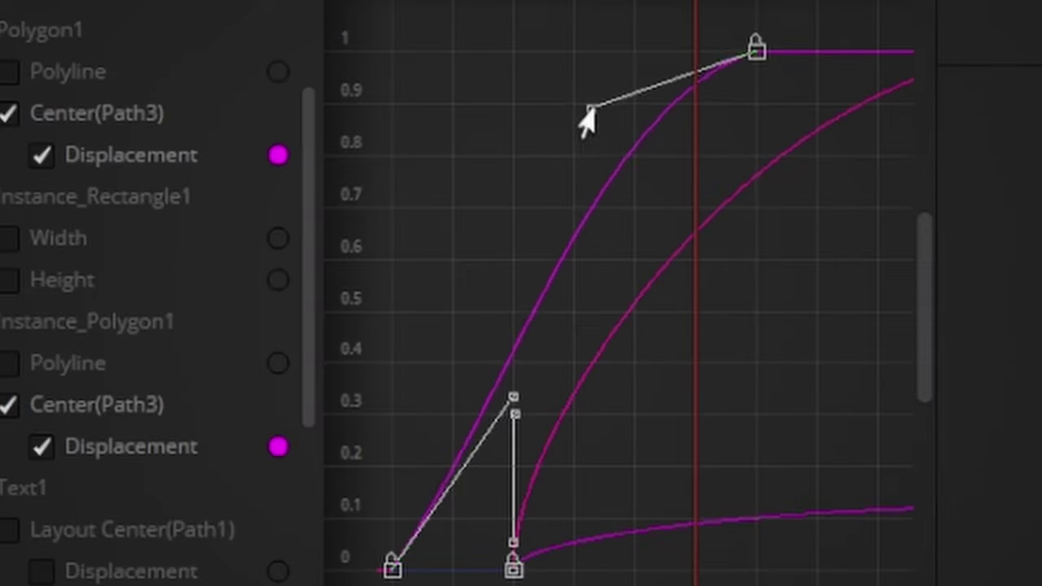
Ease the divider's Center displacement curve with a steep start and a flattened end, and scrub through the banner's opening
{"action": "left_click_drag", "start_coordinate": [581, 109], "coordinate": [570, 52]}
{"action": "left_click_drag", "start_coordinate": [415, 529], "coordinate": [395, 382]}
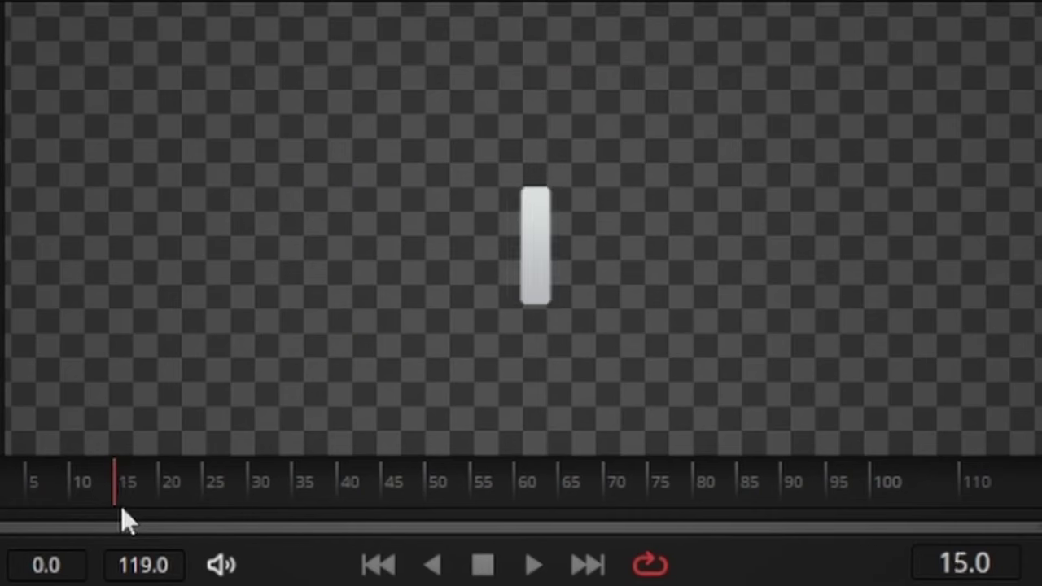
{"action": "left_click_drag", "start_coordinate": [121, 514], "coordinate": [242, 516]}
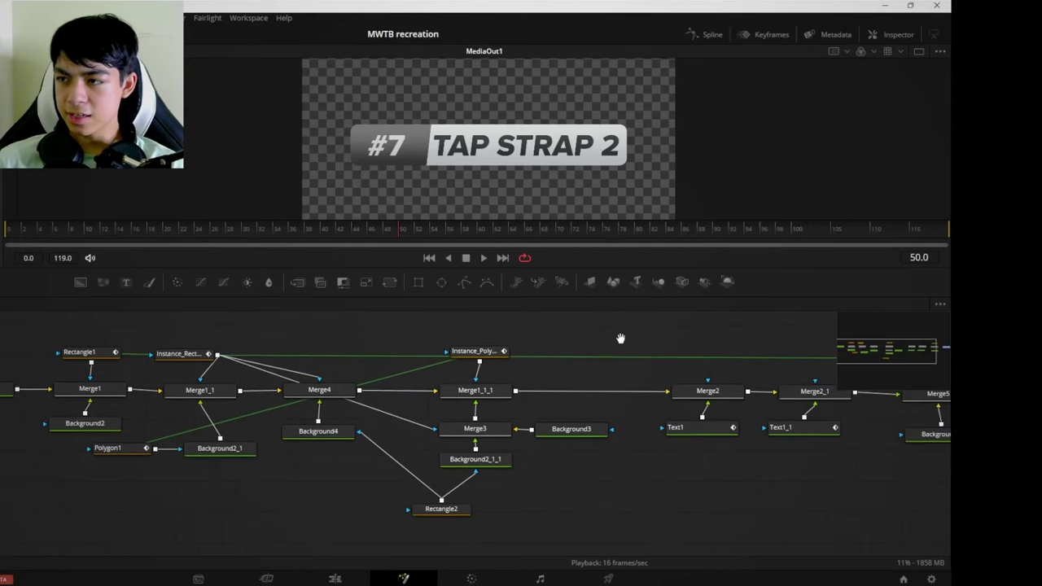
Duplicate the whole banner node chain and combine the copy with the original through a new Merge node
{"action": "left_click_drag", "start_coordinate": [620, 339], "coordinate": [567, 377]}
{"action": "left_click_drag", "start_coordinate": [659, 385], "coordinate": [444, 382]}
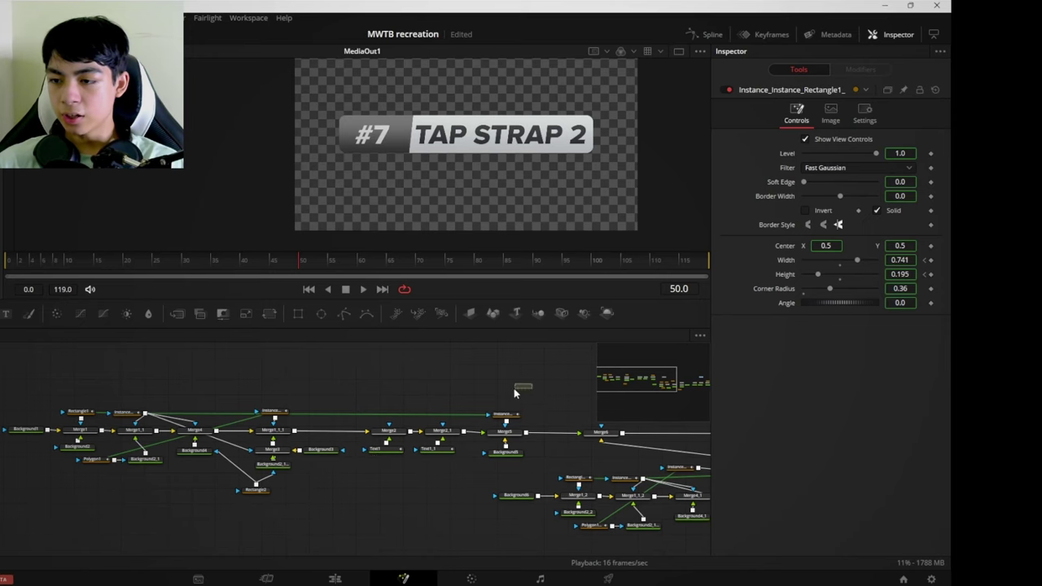
{"action": "left_click_drag", "start_coordinate": [515, 394], "coordinate": [6, 494]}
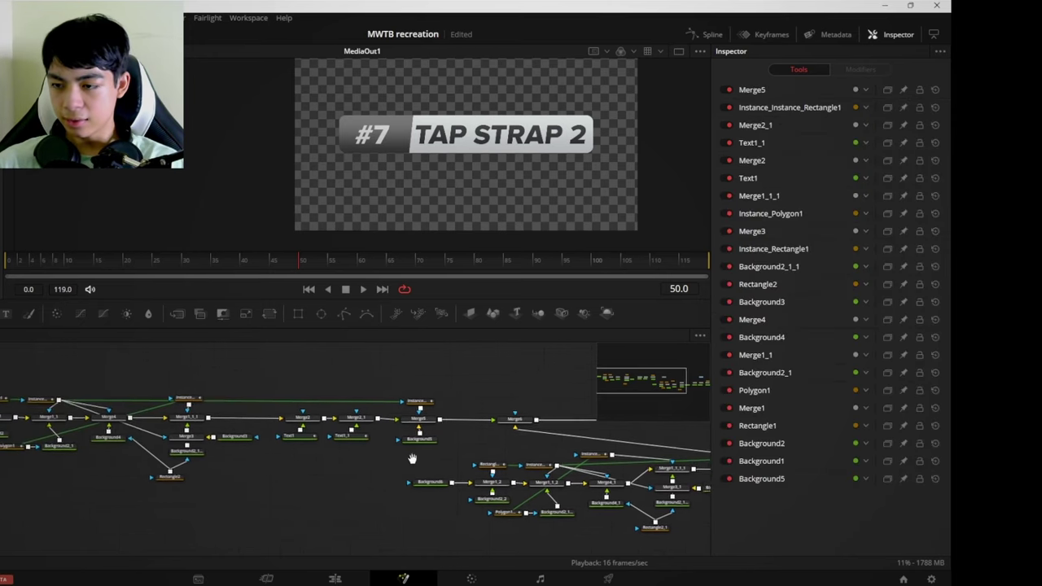
{"action": "left_click_drag", "start_coordinate": [413, 458], "coordinate": [143, 432]}
{"action": "left_click_drag", "start_coordinate": [575, 414], "coordinate": [44, 513]}
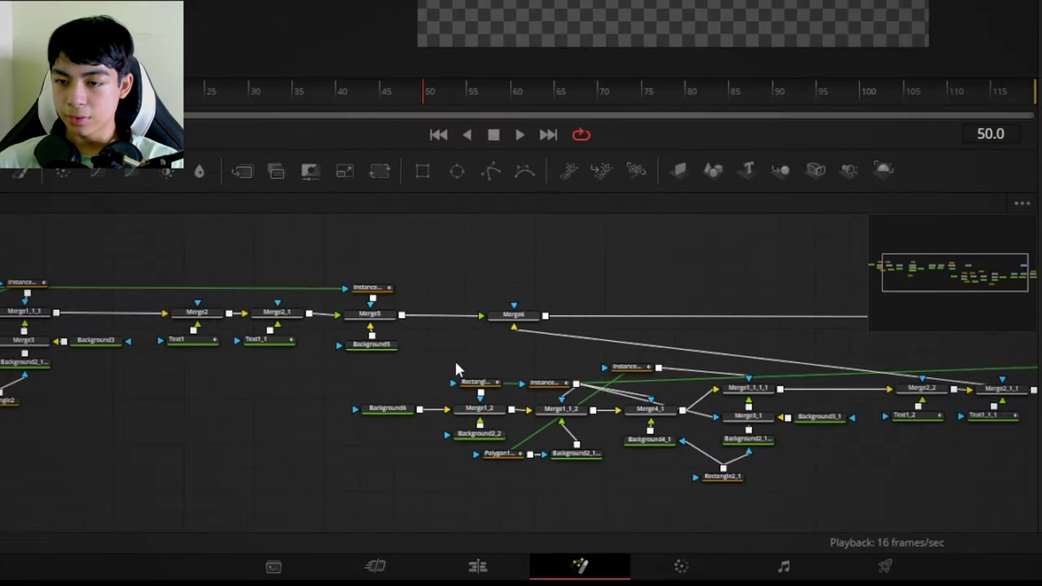
{"action": "left_click_drag", "start_coordinate": [145, 322], "coordinate": [560, 356]}
{"action": "left_click_drag", "start_coordinate": [810, 265], "coordinate": [19, 449]}
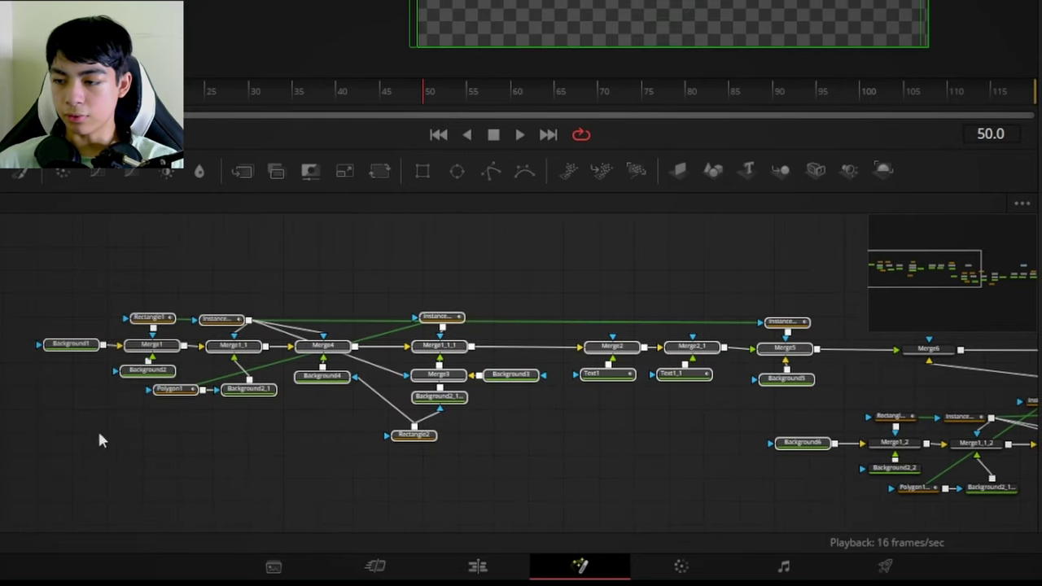
{"action": "left_click", "coordinate": [731, 438]}
Examine which inputs of Merge6 the original and duplicated banner chains are connected to
{"action": "left_click_drag", "start_coordinate": [990, 422], "coordinate": [451, 406]}
{"action": "scroll", "coordinate": [450, 404], "scroll_direction": "right", "scroll_amount": 3}
{"action": "left_click_drag", "start_coordinate": [845, 482], "coordinate": [85, 366]}
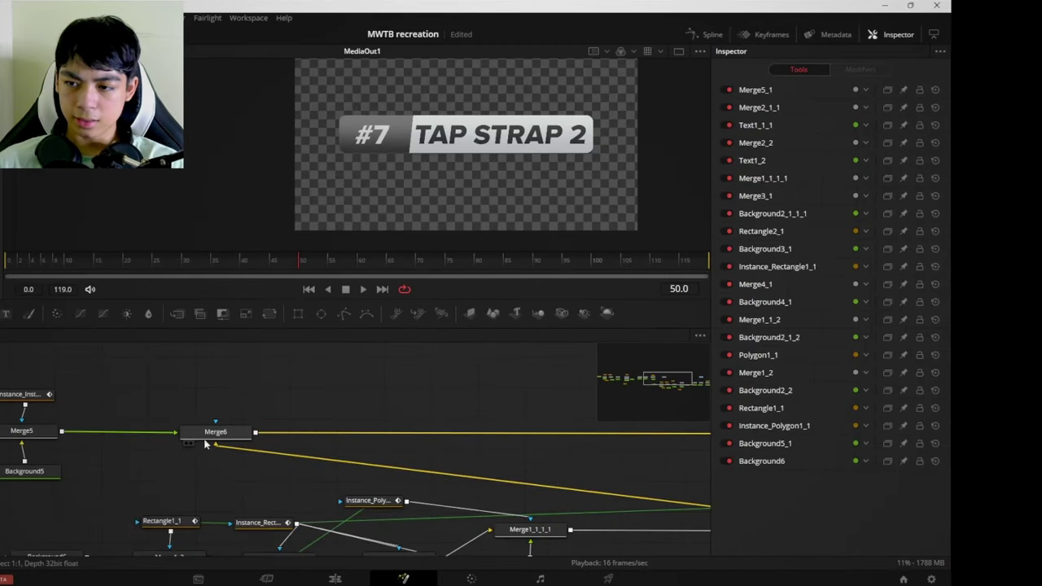
{"action": "left_click", "coordinate": [205, 314]}
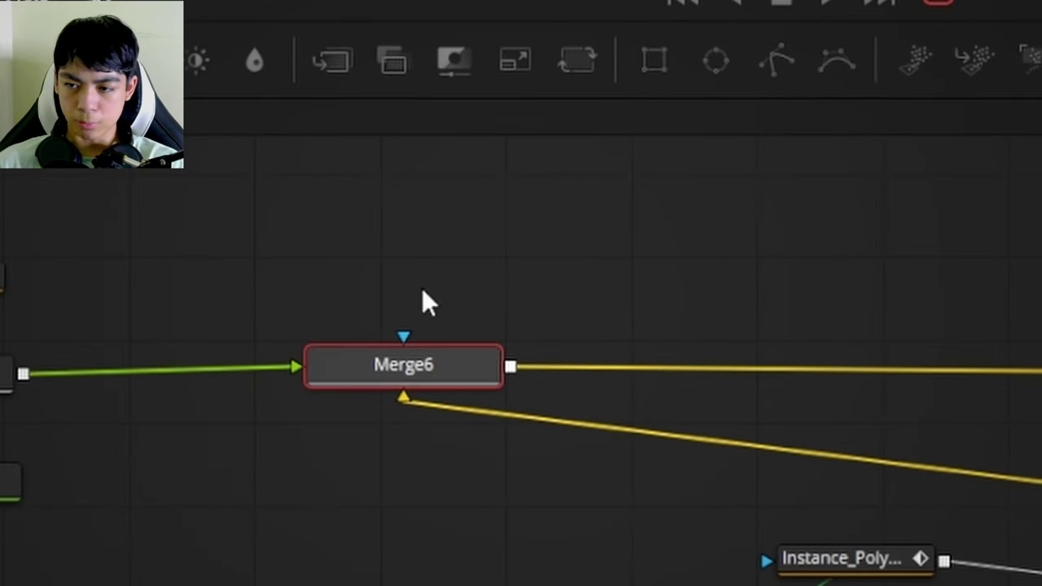
{"action": "left_click", "coordinate": [421, 289]}
{"action": "left_click_drag", "start_coordinate": [277, 391], "coordinate": [0, 473]}
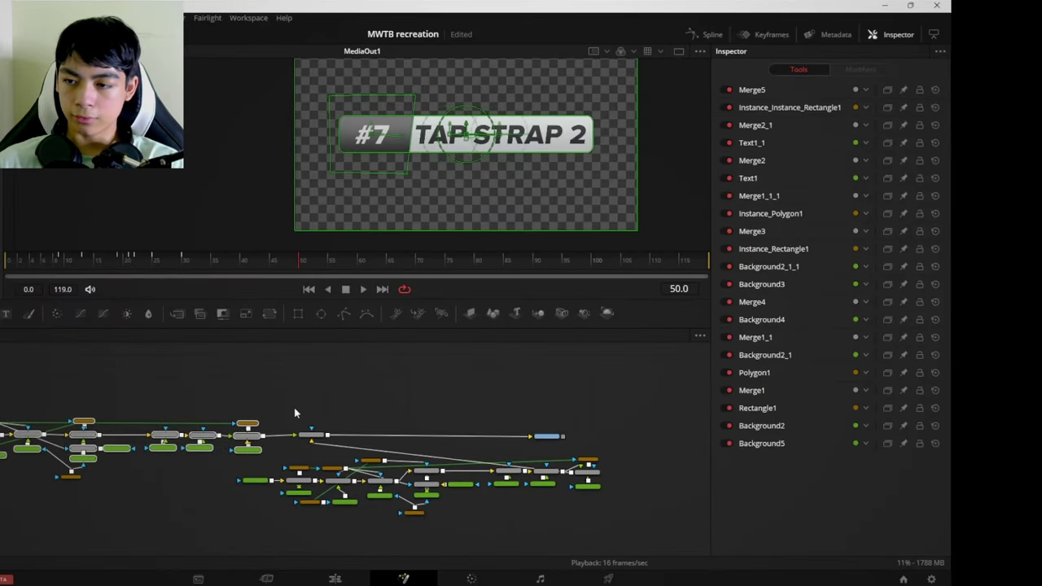
{"action": "left_click", "coordinate": [295, 413]}
{"action": "scroll", "coordinate": [295, 424], "scroll_direction": "up", "scroll_amount": 5}
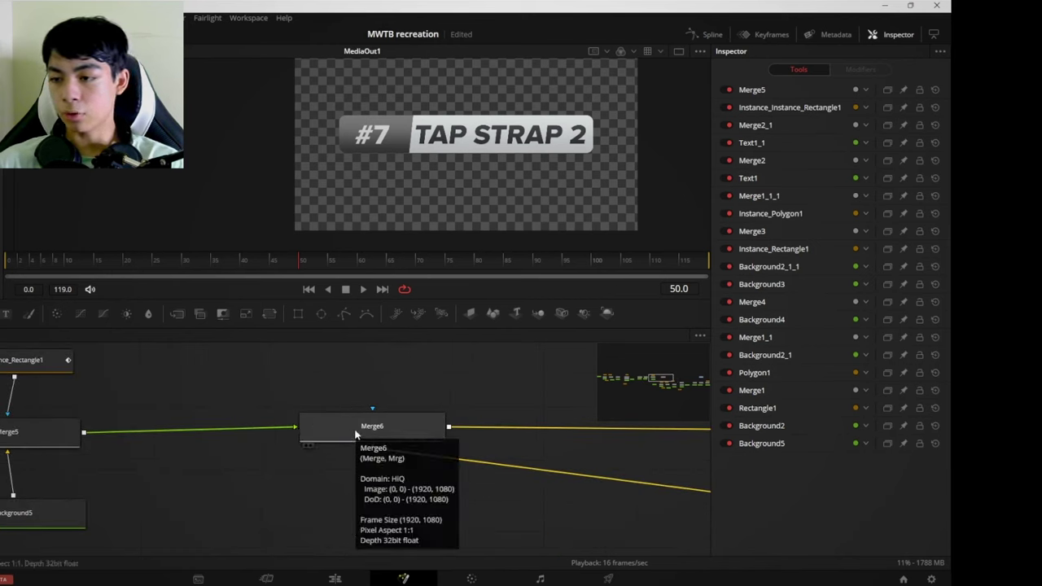
{"action": "scroll", "coordinate": [348, 430], "scroll_direction": "down", "scroll_amount": 5}
{"action": "left_click_drag", "start_coordinate": [841, 528], "coordinate": [231, 374]}
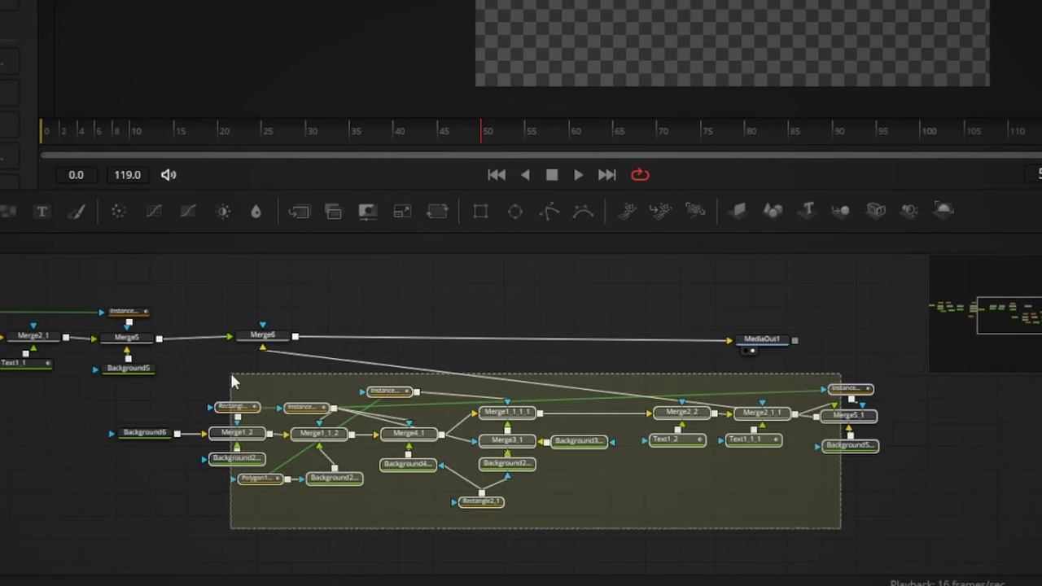
{"action": "left_click_drag", "start_coordinate": [231, 375], "coordinate": [232, 375]}
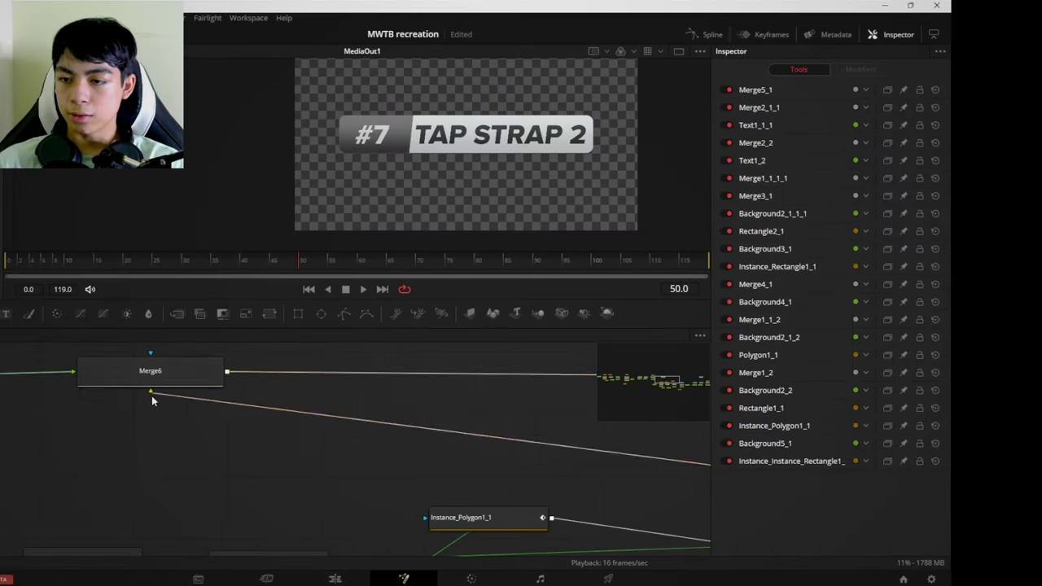
{"action": "left_click_drag", "start_coordinate": [152, 395], "coordinate": [158, 417]}
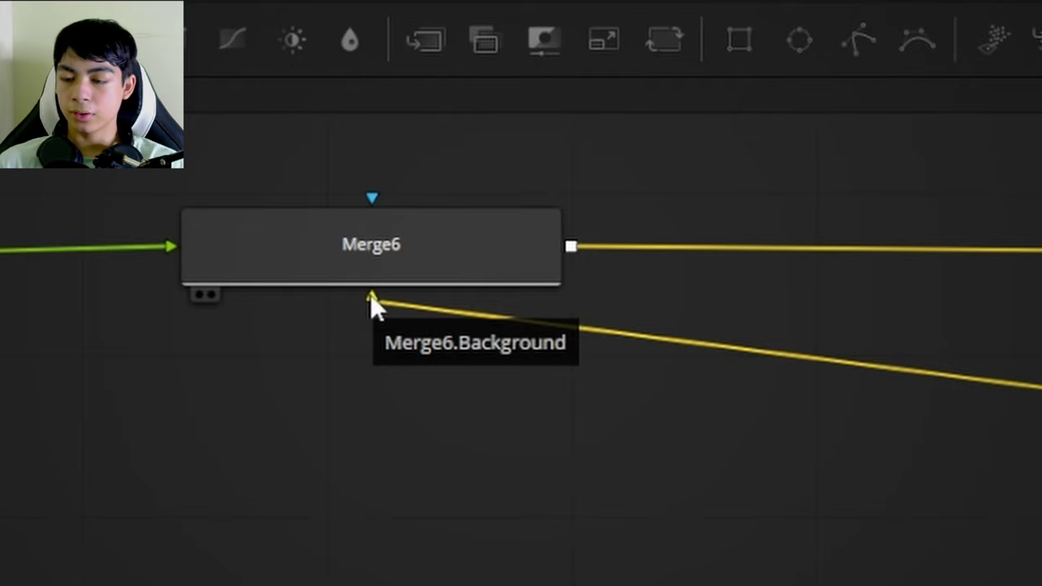
{"action": "scroll", "coordinate": [521, 423], "scroll_direction": "down", "scroll_amount": 5}
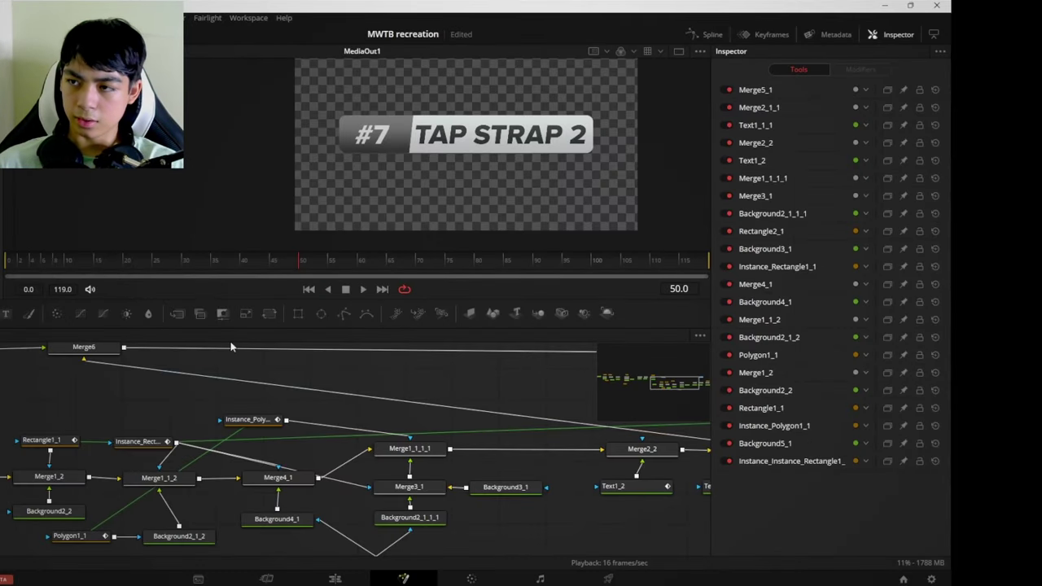
Insert a Transform node after the duplicated banner with center Y 0.49 and size 0.993, followed by a Color Corrector node
{"action": "left_click_drag", "start_coordinate": [222, 360], "coordinate": [131, 382]}
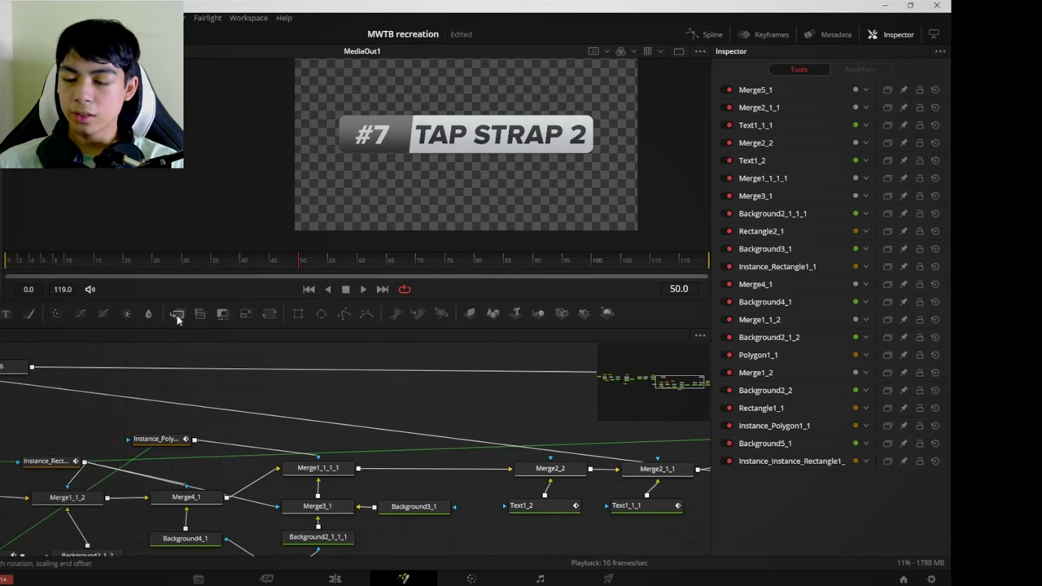
{"action": "left_click_drag", "start_coordinate": [270, 314], "coordinate": [277, 416]}
{"action": "left_click_drag", "start_coordinate": [828, 196], "coordinate": [819, 196]}
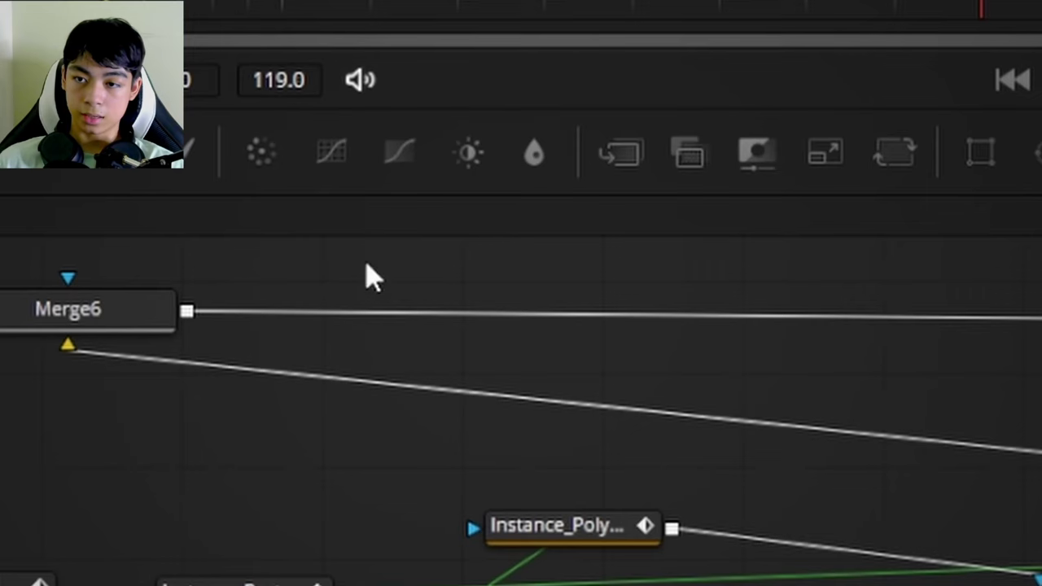
{"action": "left_click_drag", "start_coordinate": [259, 167], "coordinate": [570, 412]}
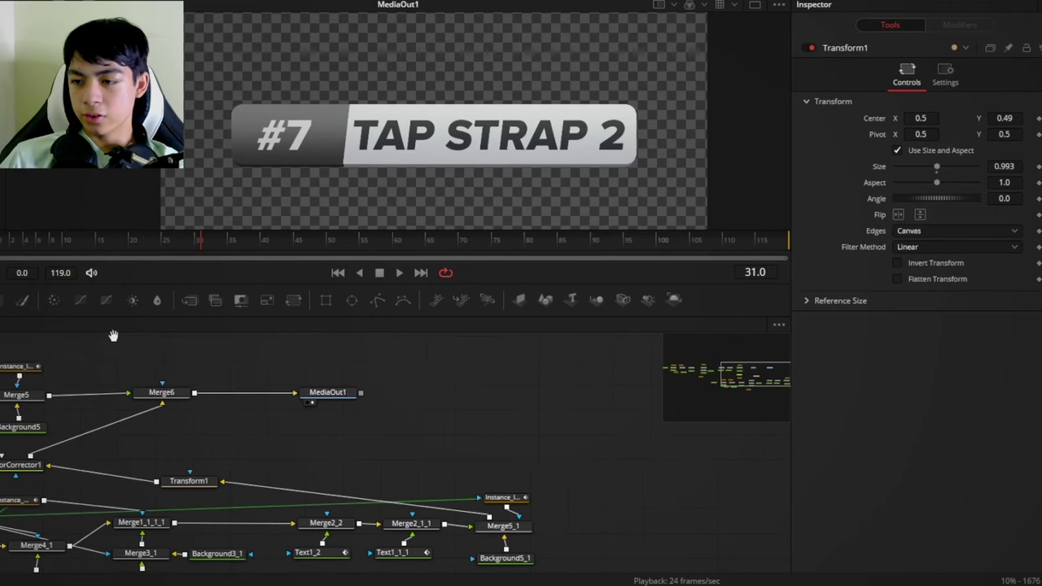
Move MediaOut1 farther from Merge6 and insert another Transform node on the connection between them
{"action": "left_click_drag", "start_coordinate": [113, 335], "coordinate": [93, 335]}
{"action": "left_click_drag", "start_coordinate": [258, 389], "coordinate": [316, 388]}
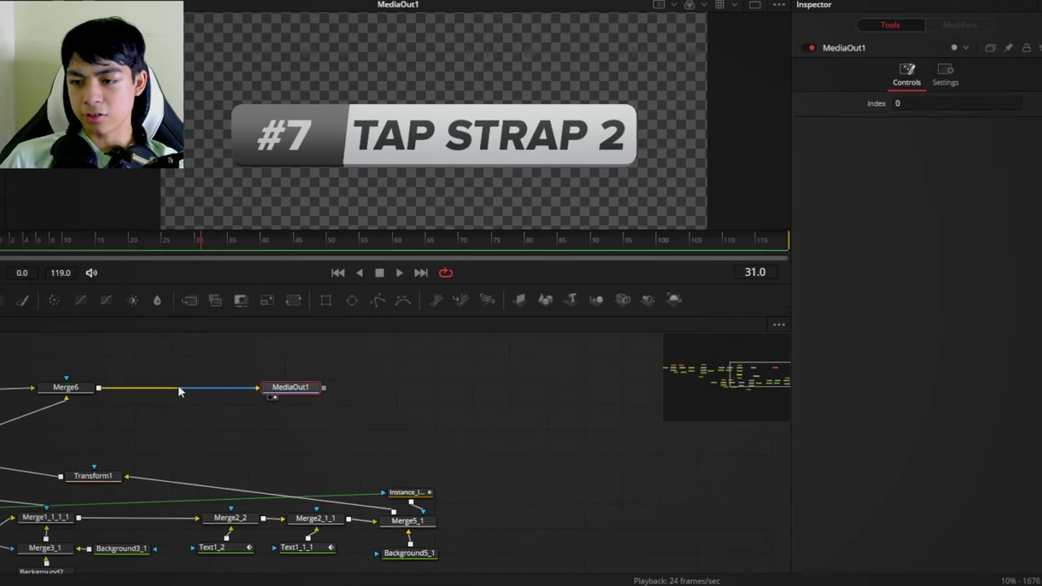
{"action": "scroll", "coordinate": [151, 377], "scroll_direction": "up", "scroll_amount": 2}
{"action": "scroll", "coordinate": [252, 369], "scroll_direction": "up", "scroll_amount": 2}
{"action": "left_click_drag", "start_coordinate": [252, 368], "coordinate": [416, 366]}
{"action": "left_click_drag", "start_coordinate": [293, 300], "coordinate": [285, 407]}
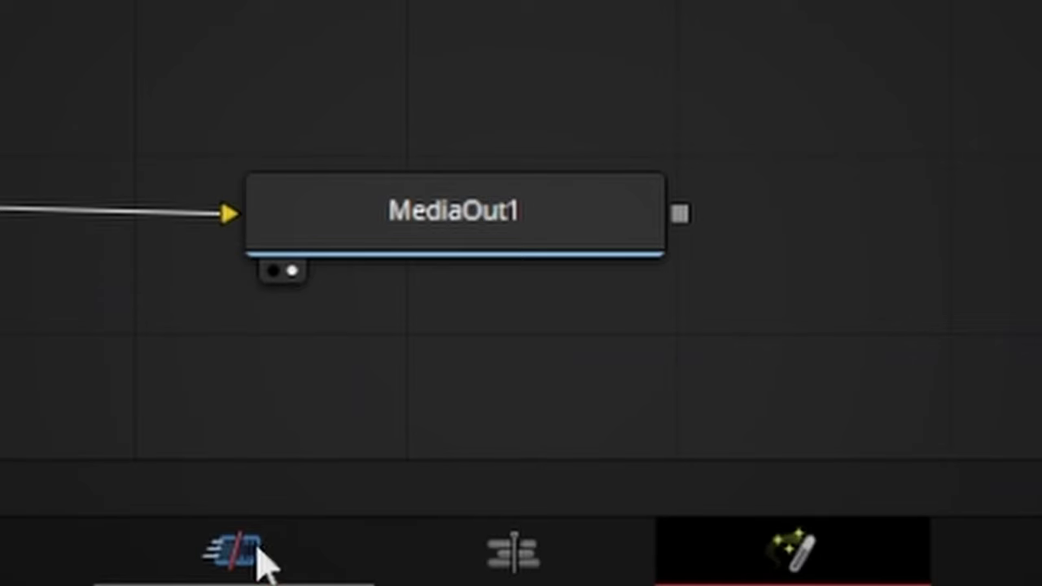
Switch to the Cut page and apply a Push transition to the end of the banner clip
{"action": "left_click", "coordinate": [255, 559]}
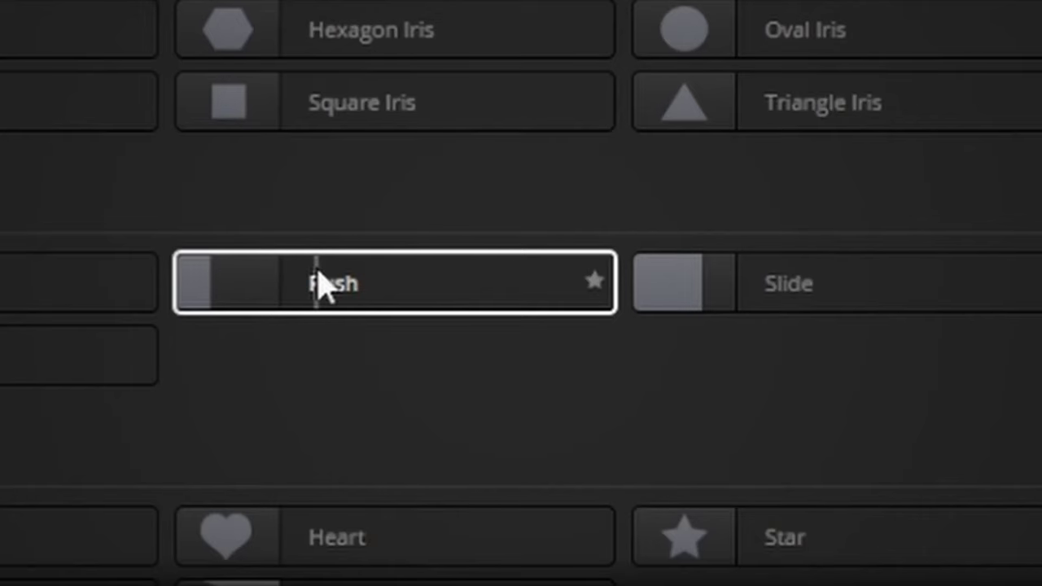
{"action": "left_click_drag", "start_coordinate": [31, 238], "coordinate": [830, 498]}
{"action": "left_click_drag", "start_coordinate": [509, 308], "coordinate": [508, 308]}
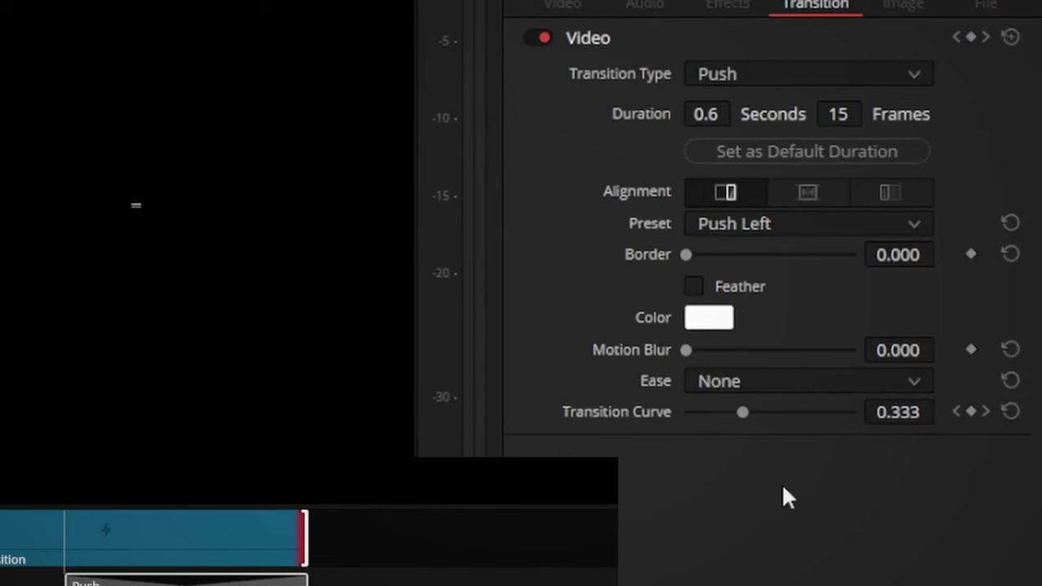
Set the Push transition's preset to Push Down and its ease to In, and increase its motion blur
{"action": "left_click", "coordinate": [766, 221]}
{"action": "left_click", "coordinate": [740, 342]}
{"action": "left_click", "coordinate": [744, 381]}
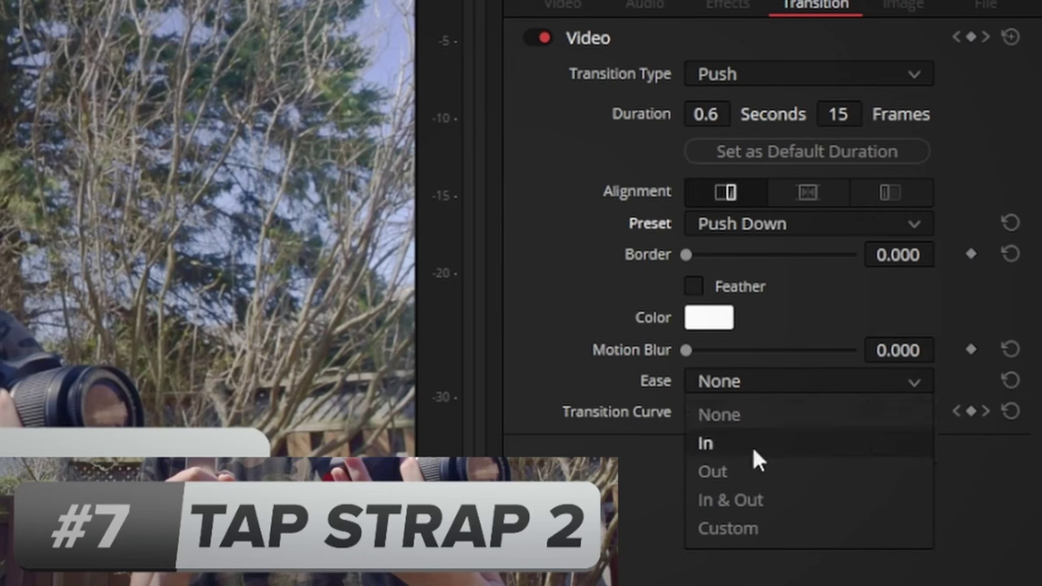
{"action": "left_click", "coordinate": [753, 442]}
{"action": "left_click_drag", "start_coordinate": [688, 351], "coordinate": [745, 350]}
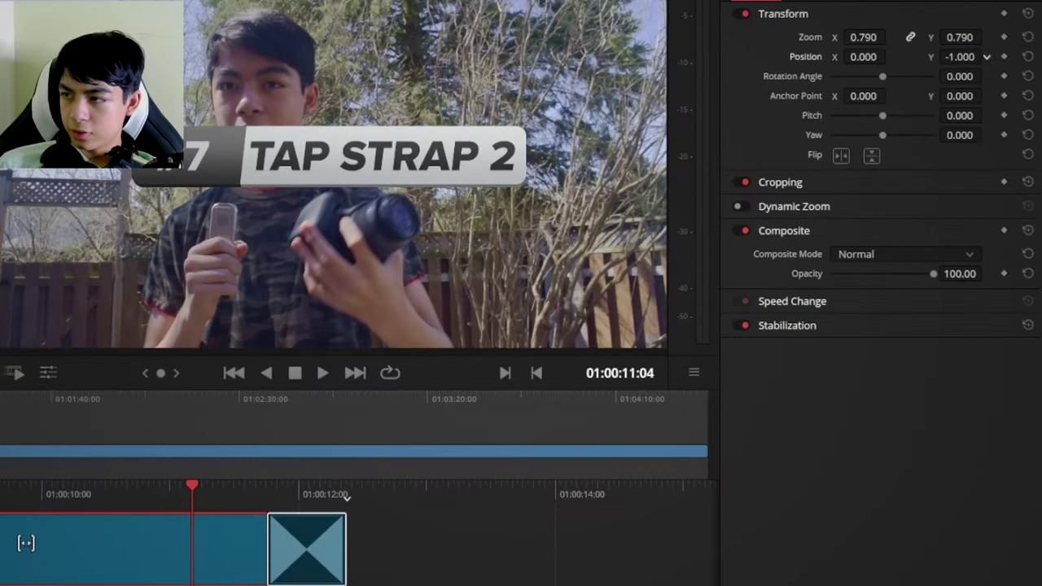
Lower the banner clip in the frame by setting its position Y to -365
{"action": "left_click_drag", "start_coordinate": [960, 57], "coordinate": [664, 57]}
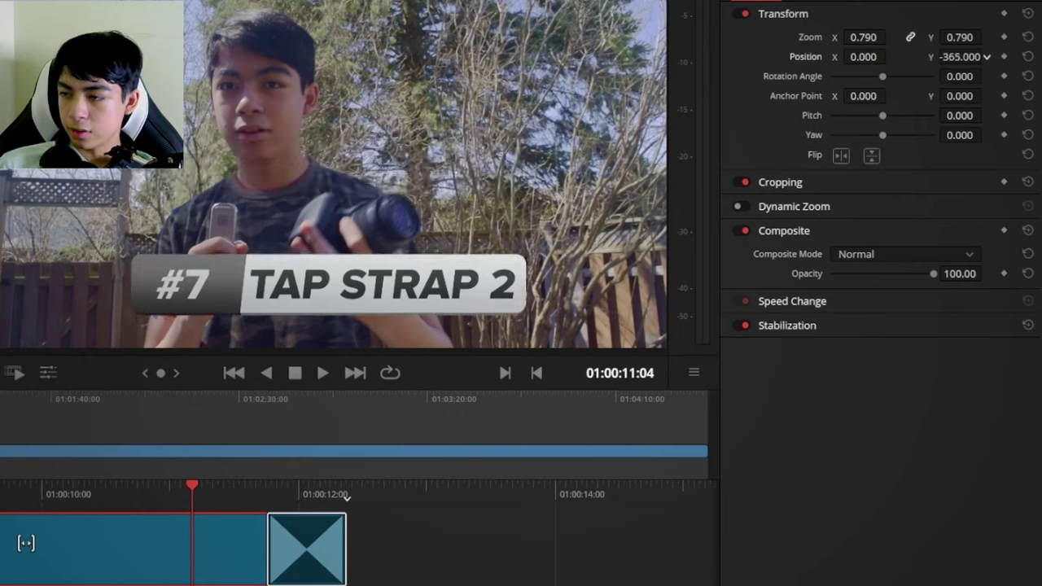